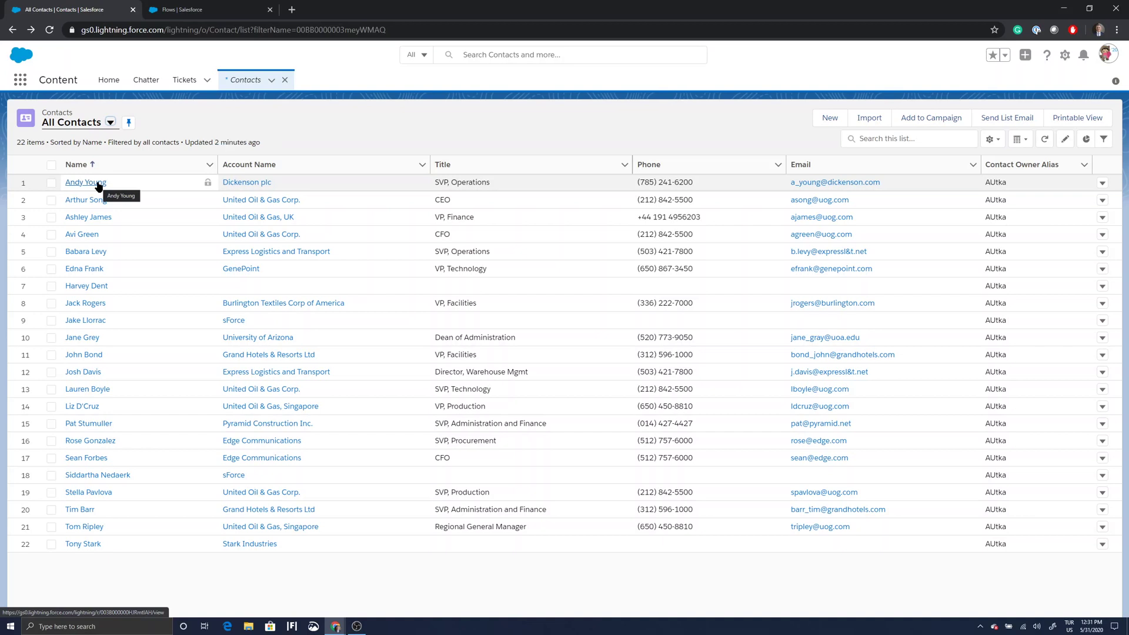
From the Flows setup list, open View Details and Versions for Buy Ticket in Summer 20.
left_click(180, 6)
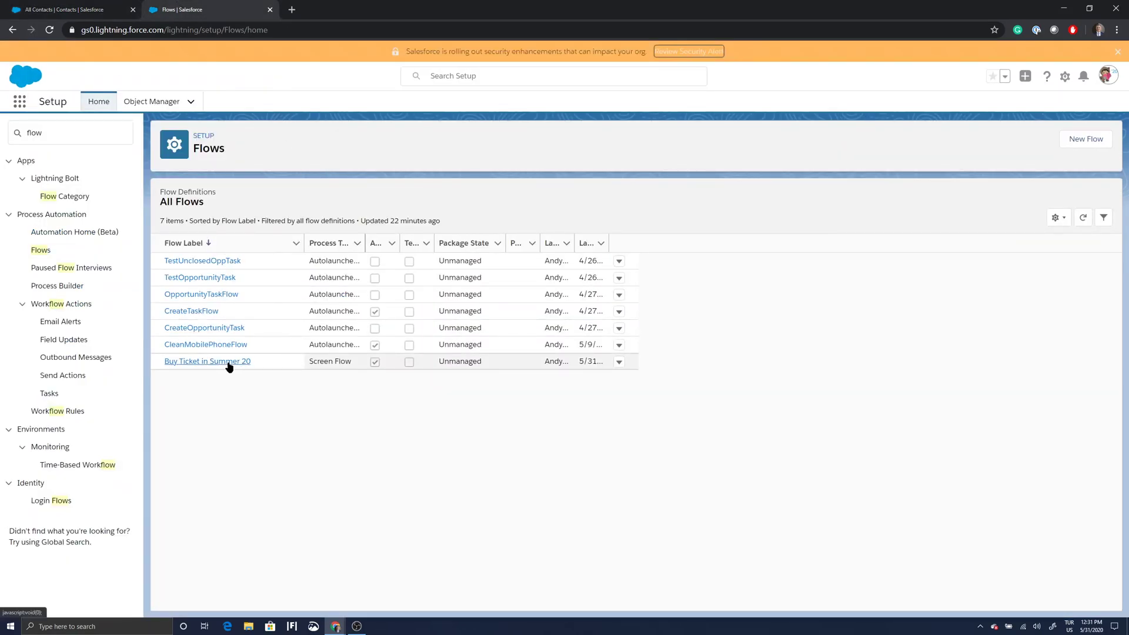
left_click(619, 362)
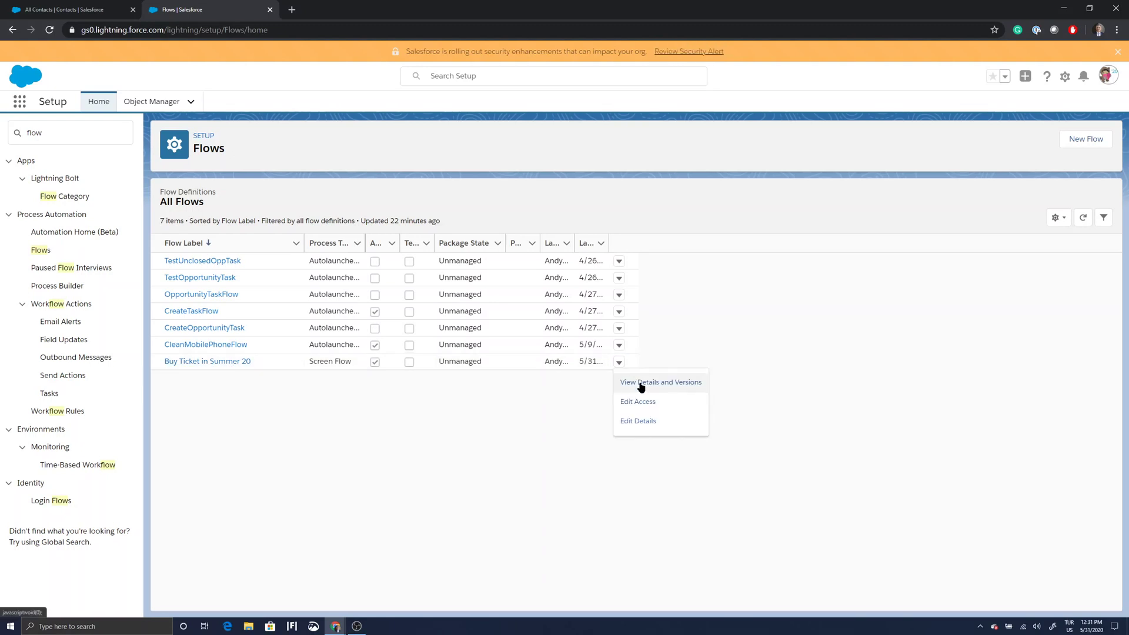
left_click(640, 383)
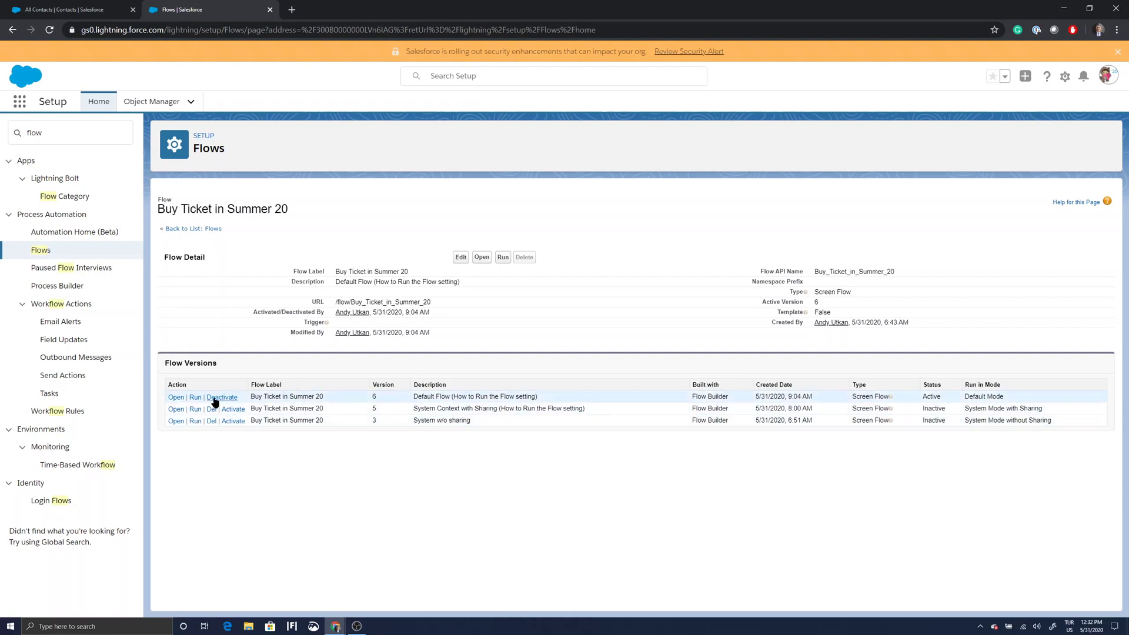
Open active version 6 in Flow Builder and inspect the Create Ticket element without changing it.
left_click(175, 398)
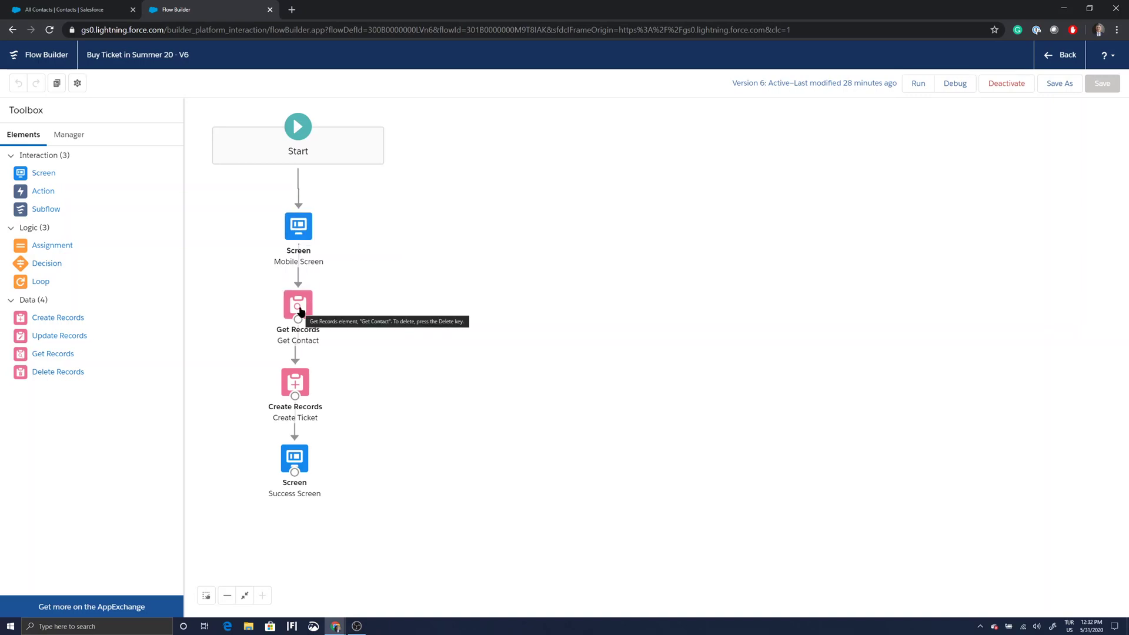
double_click(295, 385)
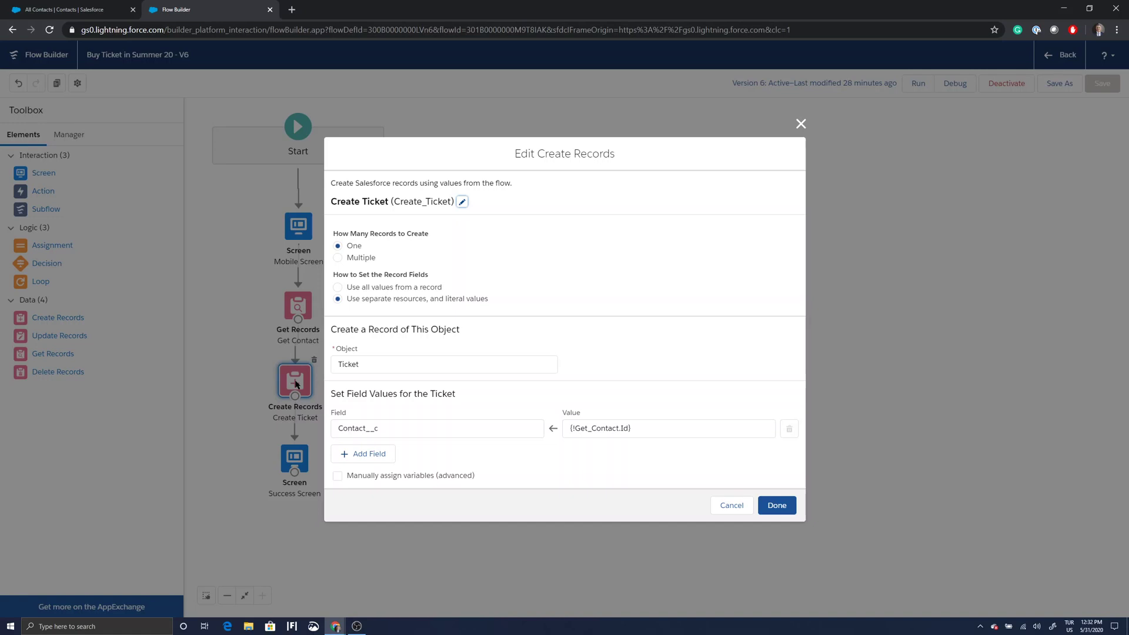
left_click(732, 507)
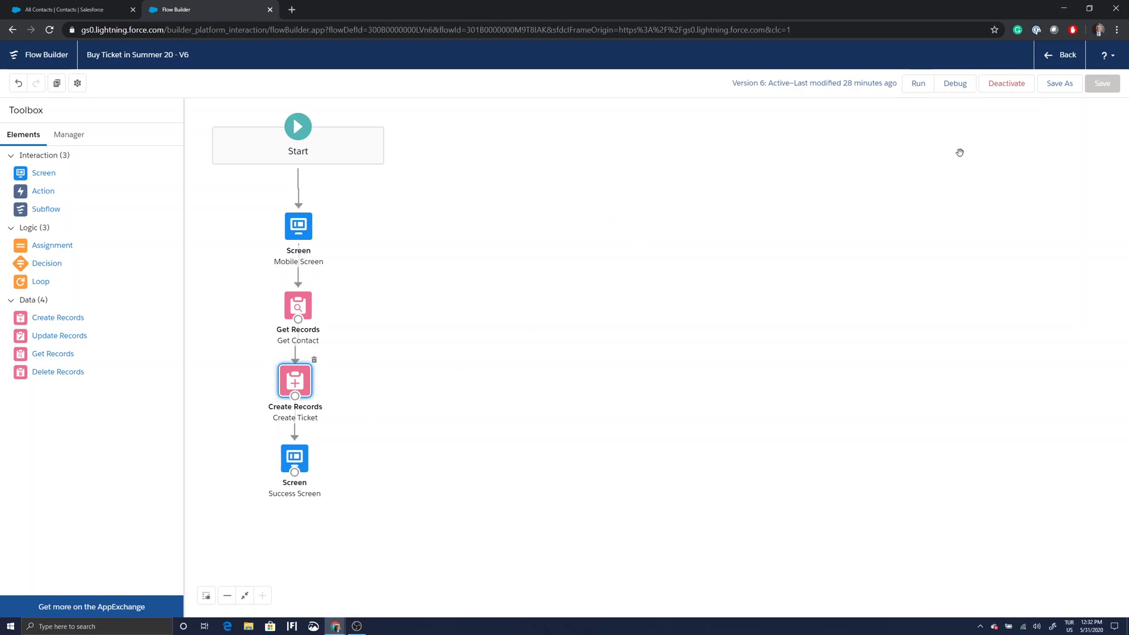
left_click(922, 92)
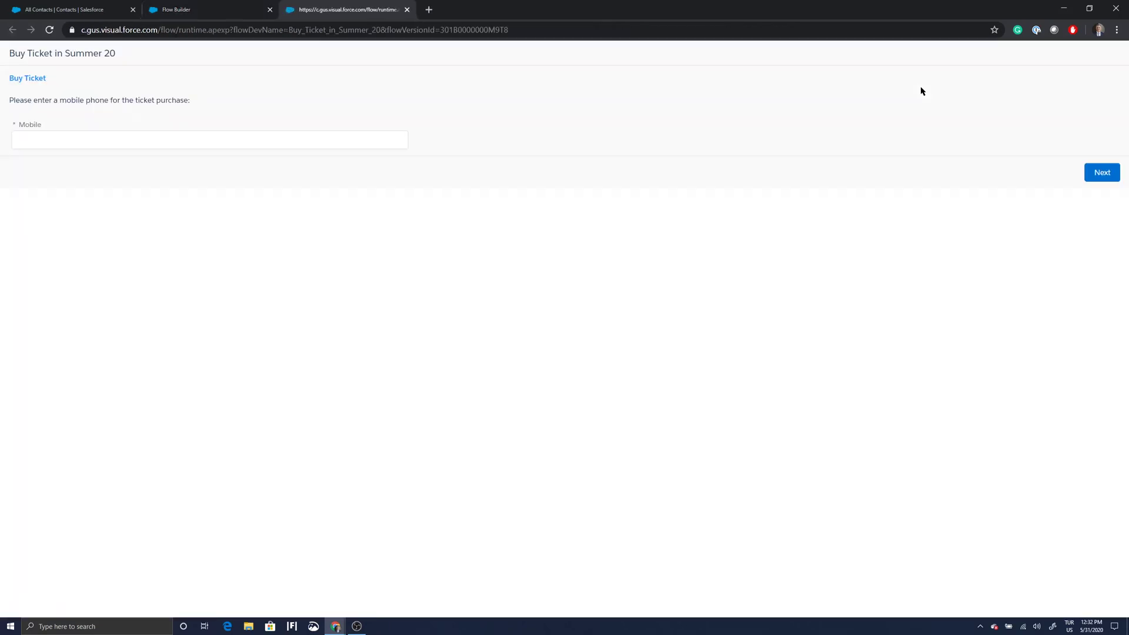
left_click(184, 134)
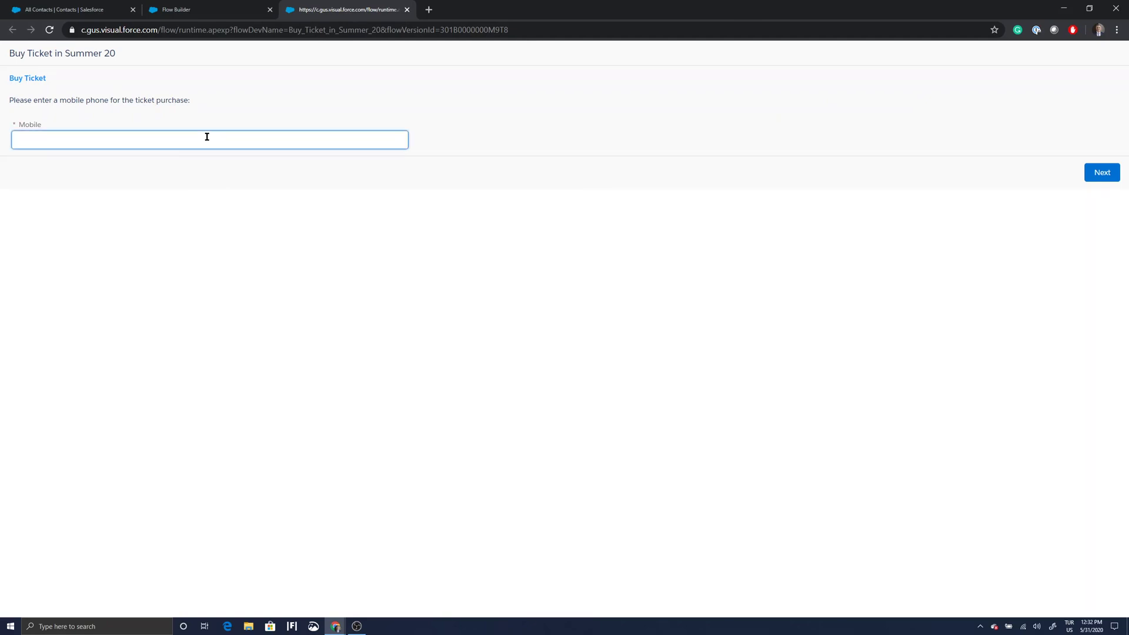
type("5555555555")
left_click(1097, 174)
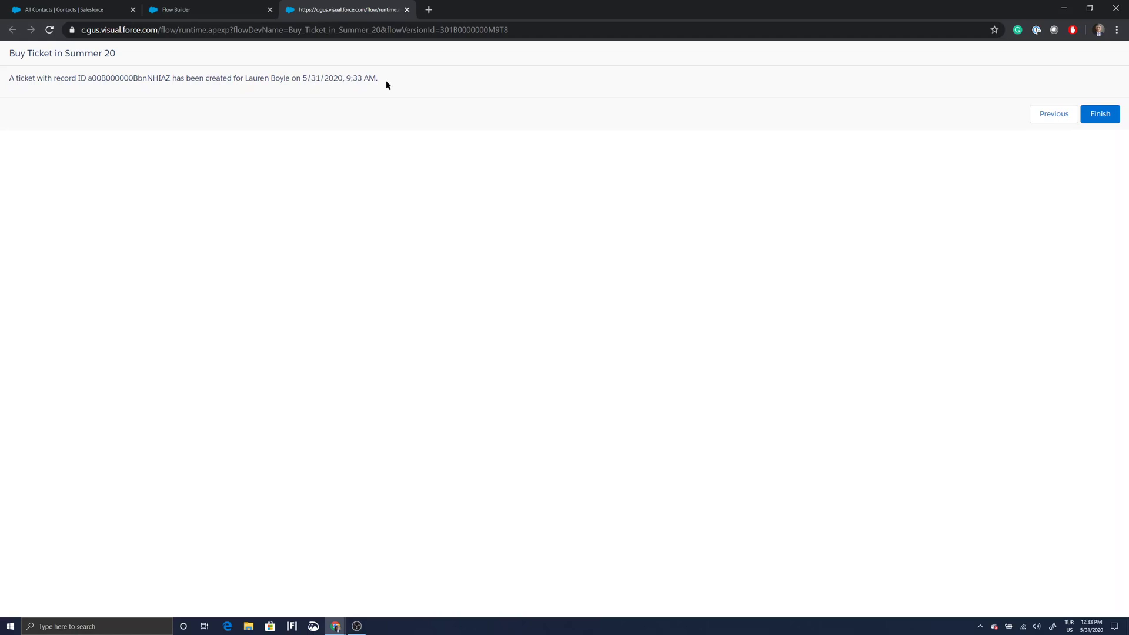
left_click(1099, 113)
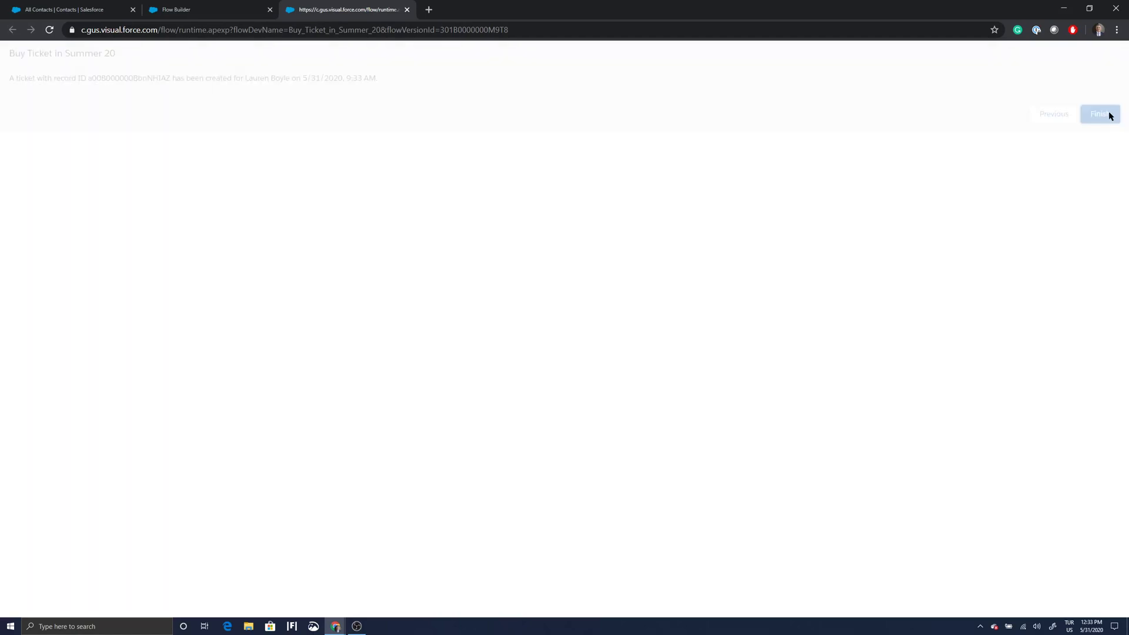
left_click(95, 10)
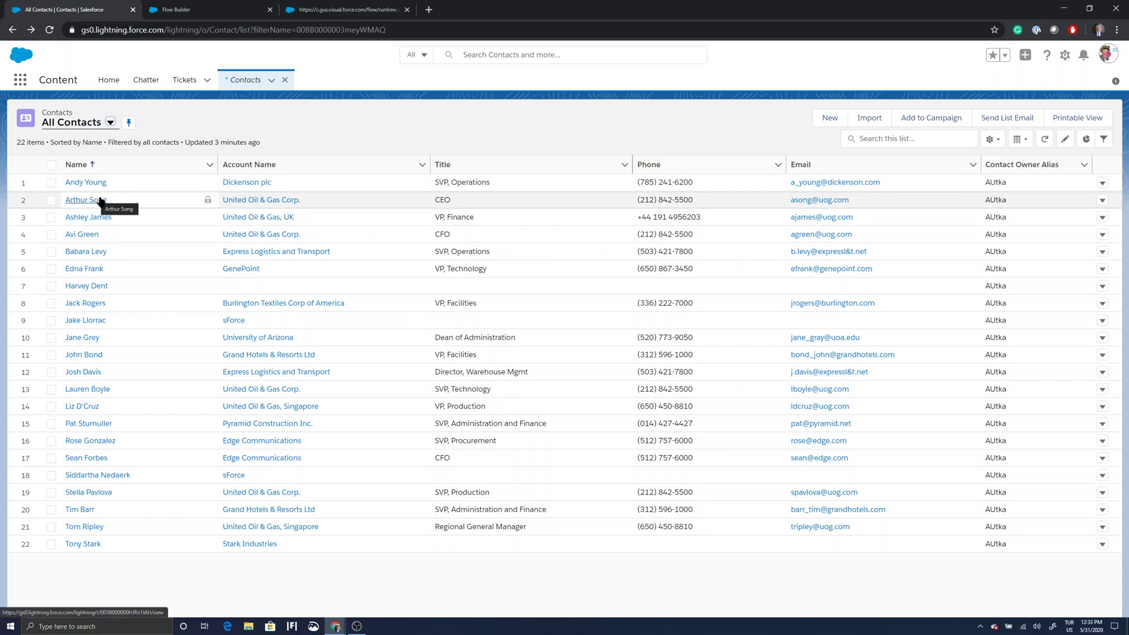
Open the buyer's contact, view all their Tickets, and open the newest ticket T-000014.
left_click(88, 389)
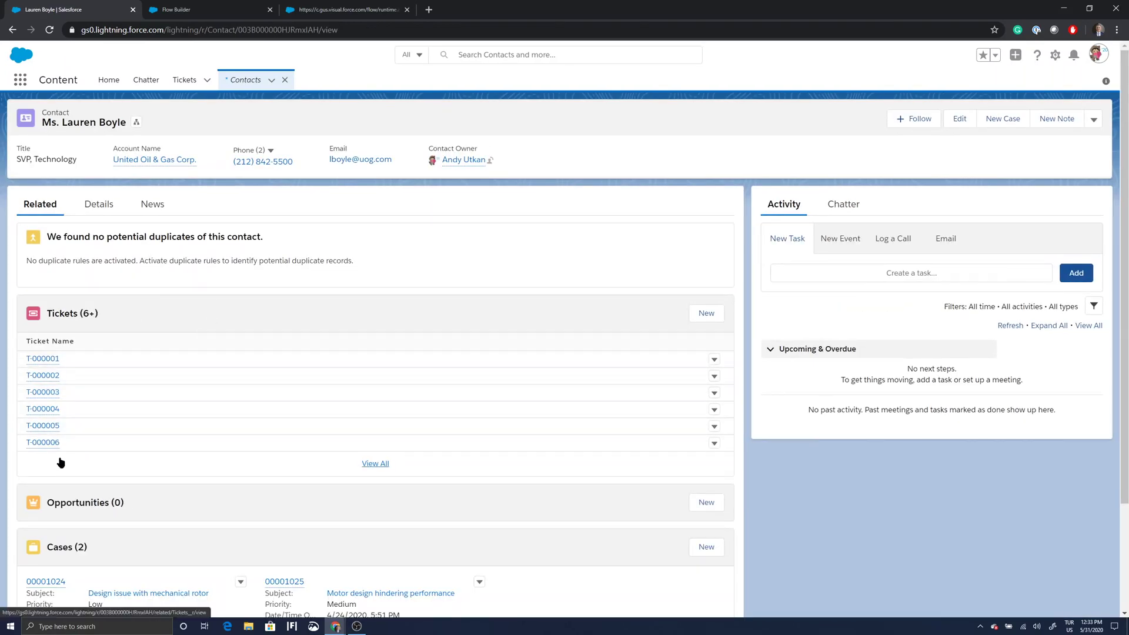
mouse_move(54, 449)
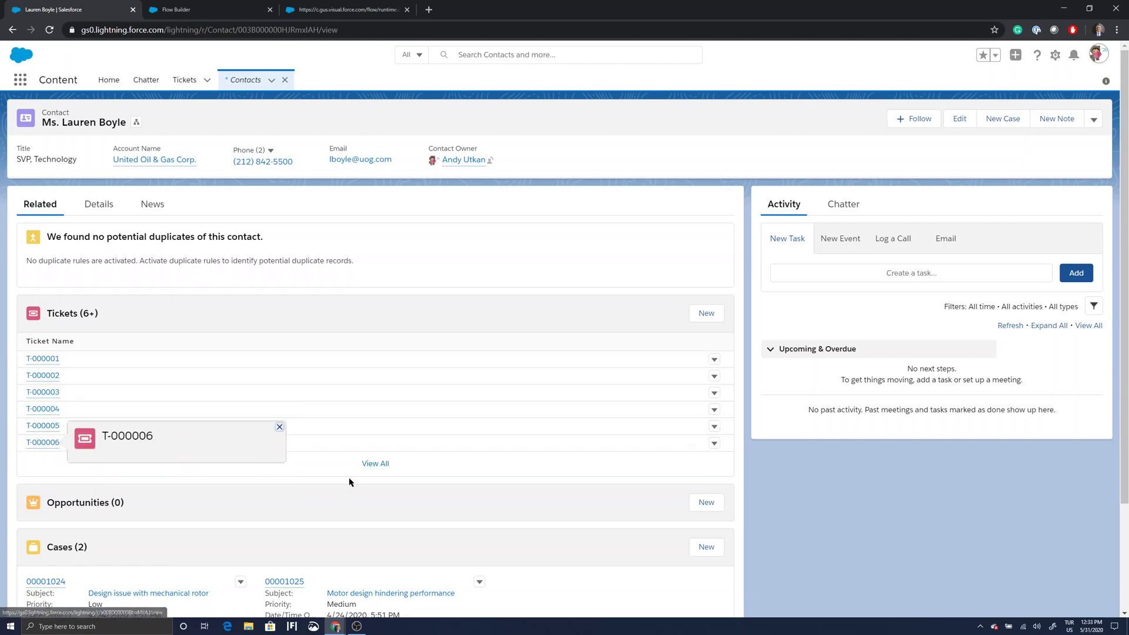
left_click(378, 465)
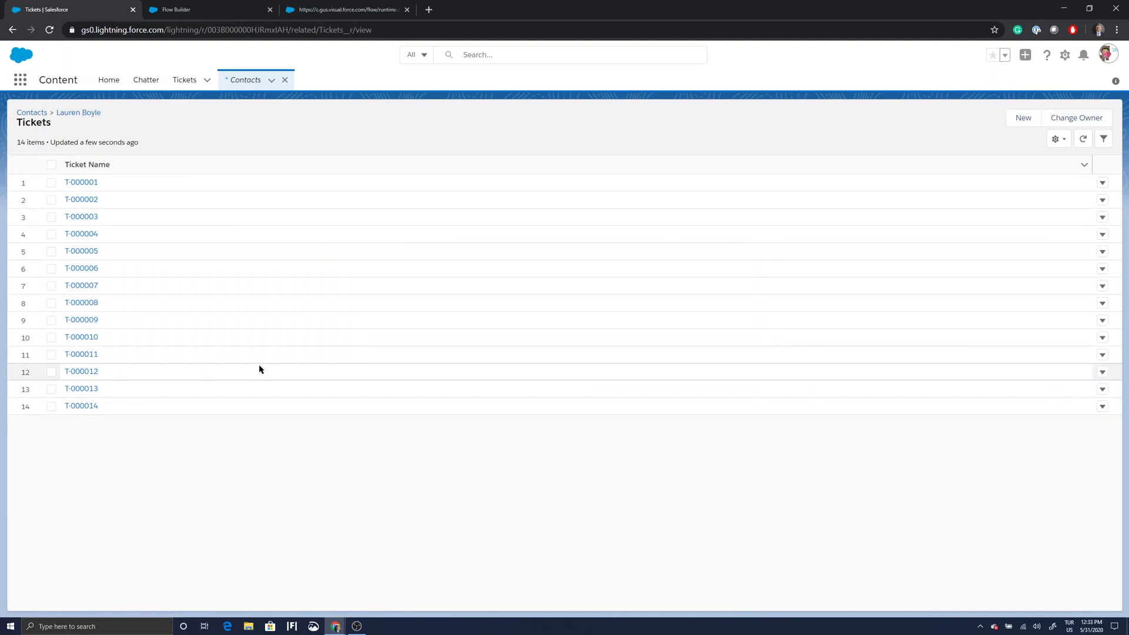
left_click(87, 410)
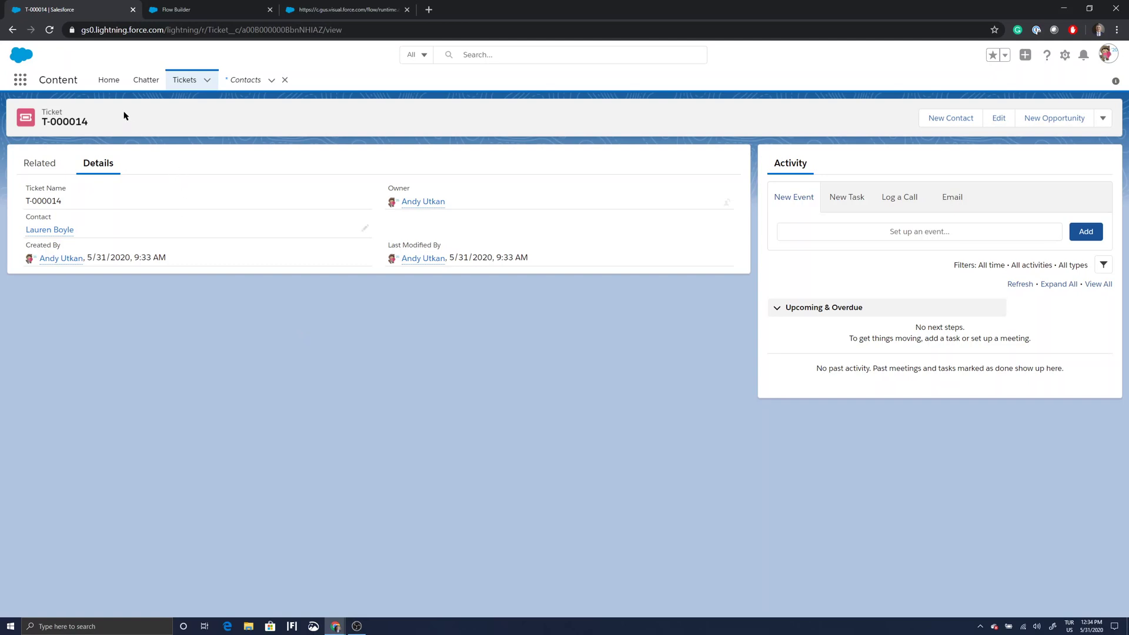
Go back to the contact record and open its account United Oil & Gas Corp.
left_click(12, 30)
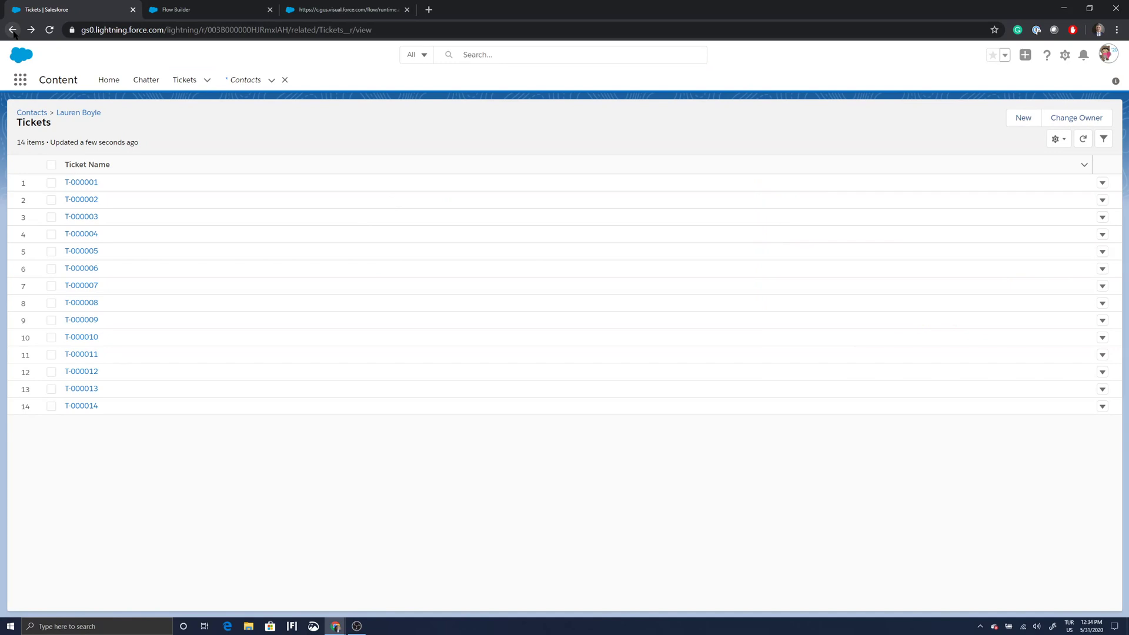
left_click(12, 30)
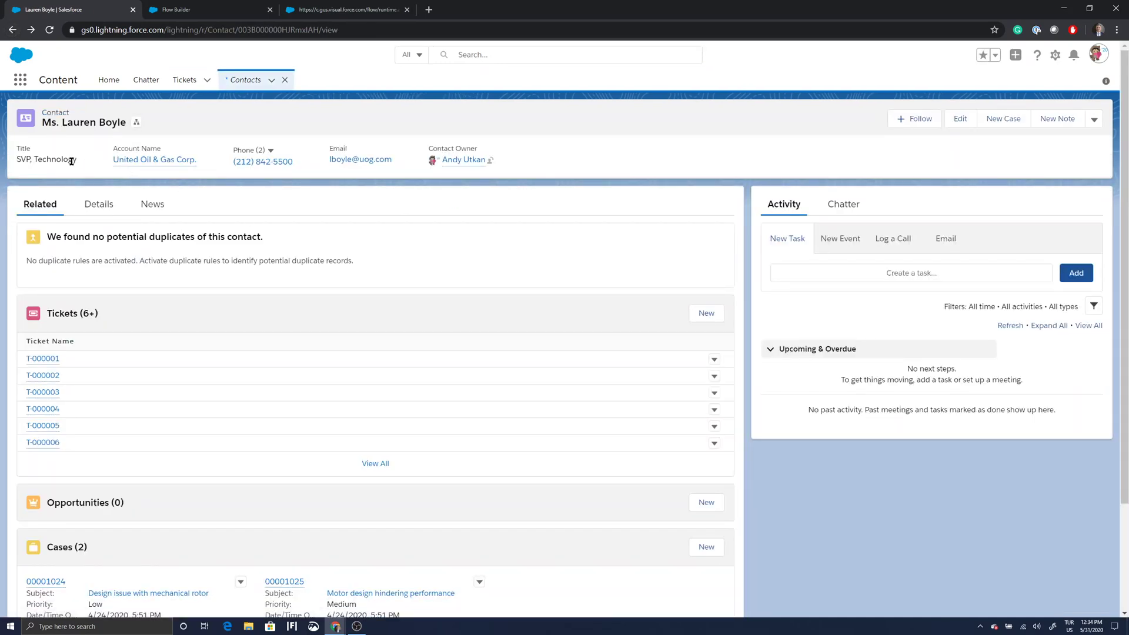
left_click(141, 166)
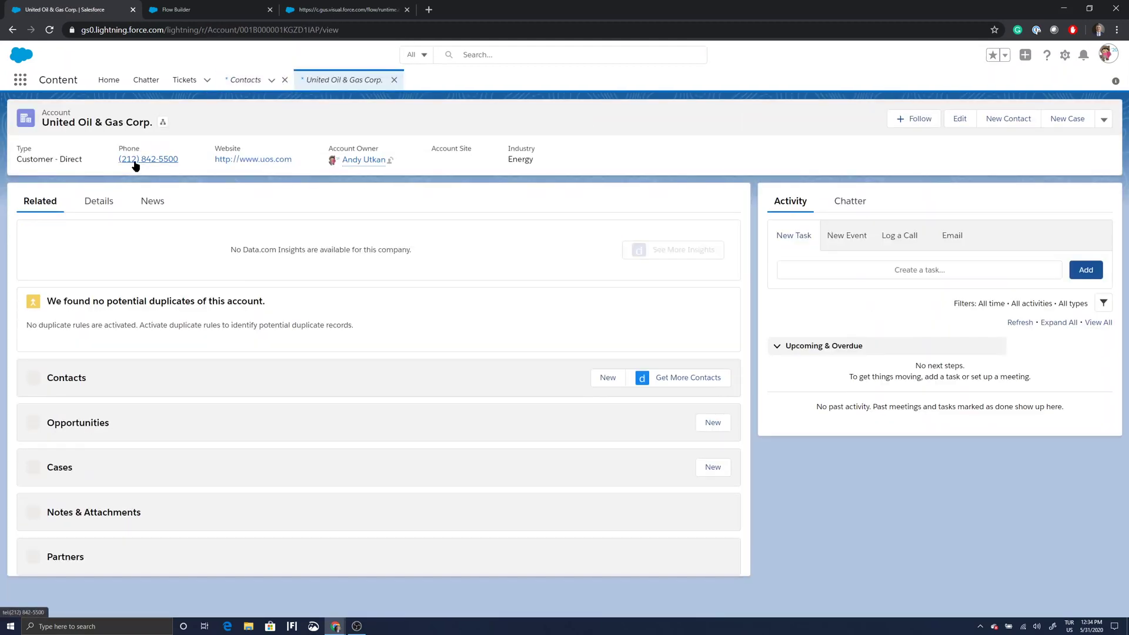
Show the account's Details tab and highlight the Ownership value Other.
left_click(105, 205)
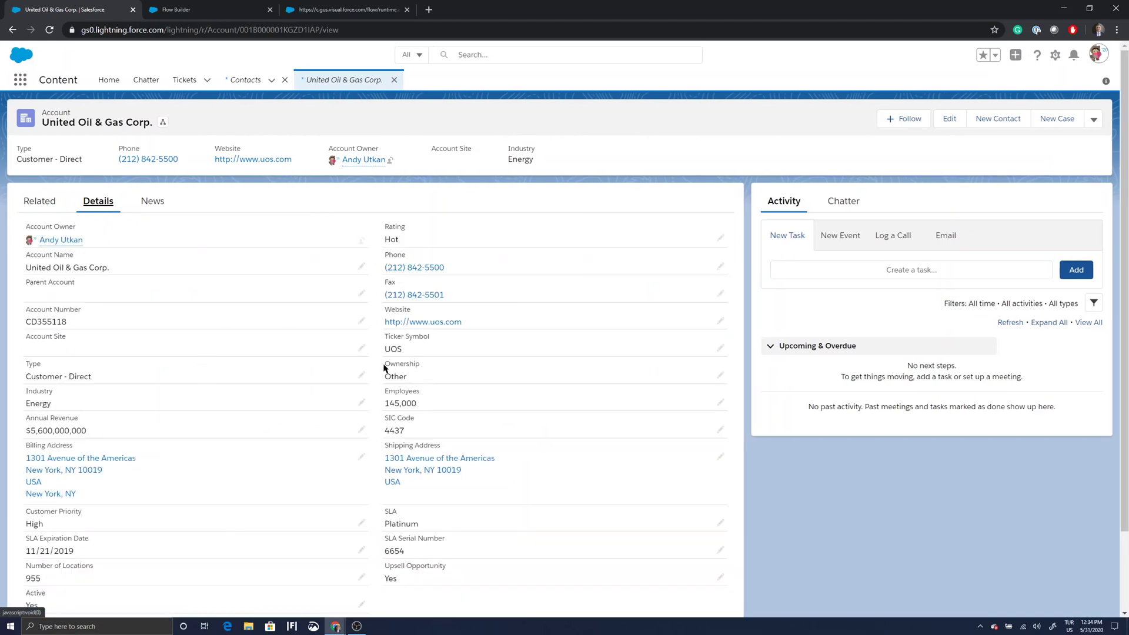
left_click_drag(383, 368, 416, 382)
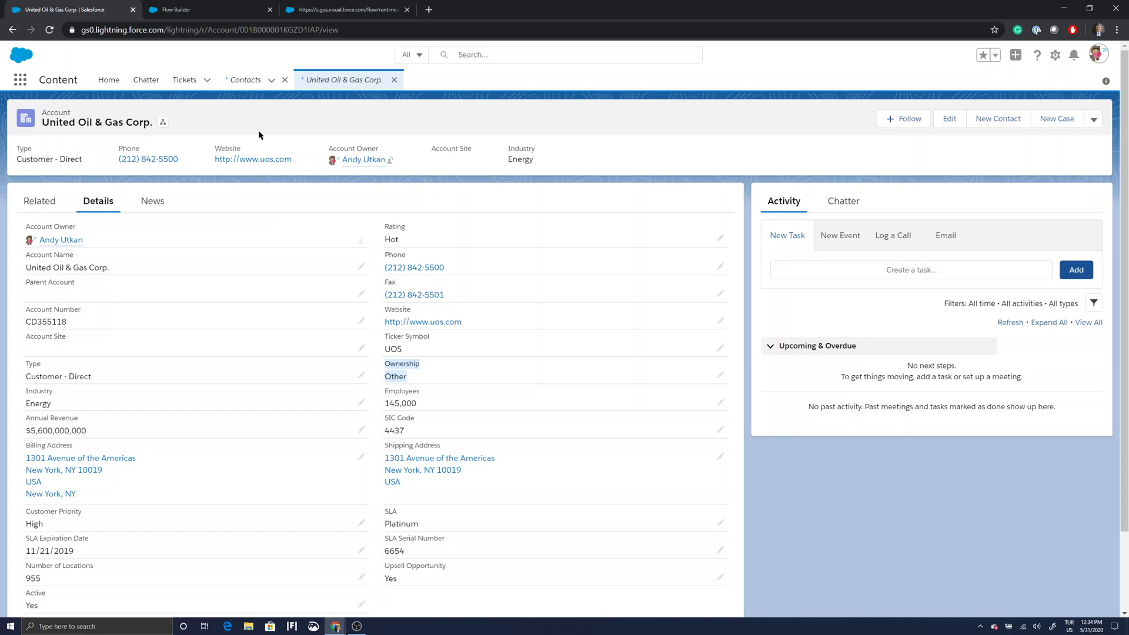
Leave Flow Builder for the setup Flows page and close the flow runtime tab.
left_click(190, 13)
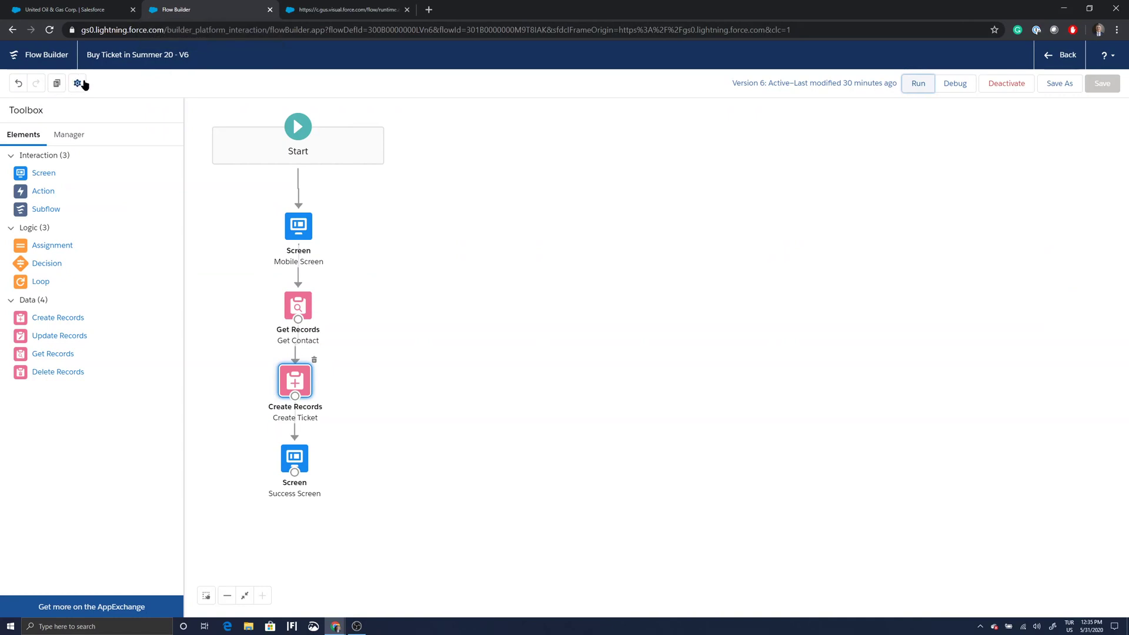
left_click(1051, 61)
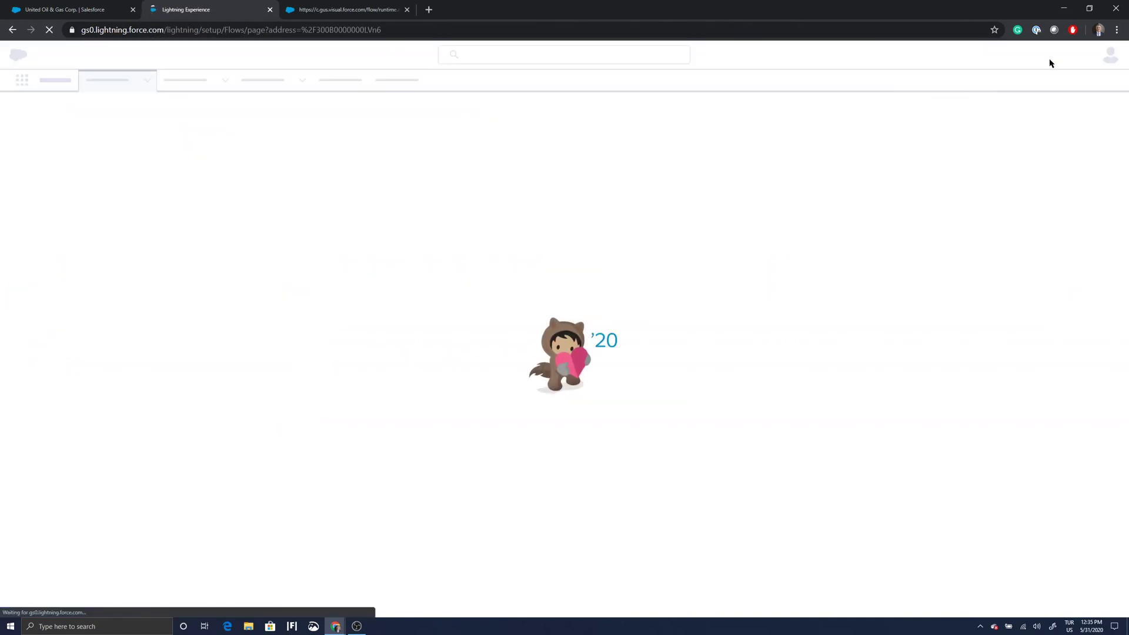
left_click(336, 12)
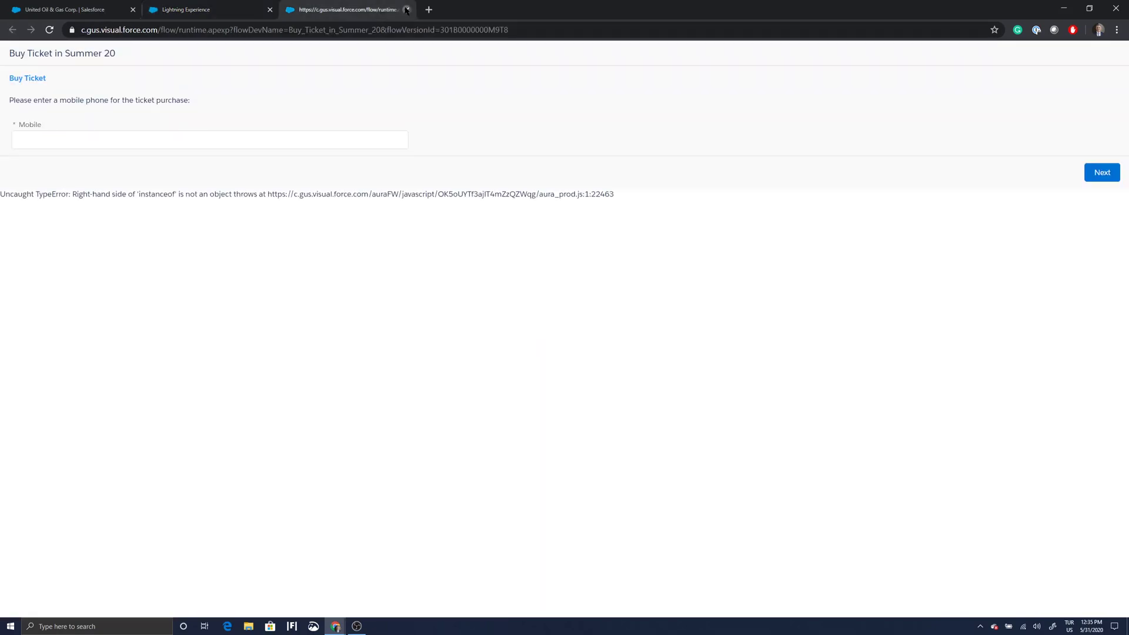
left_click(407, 10)
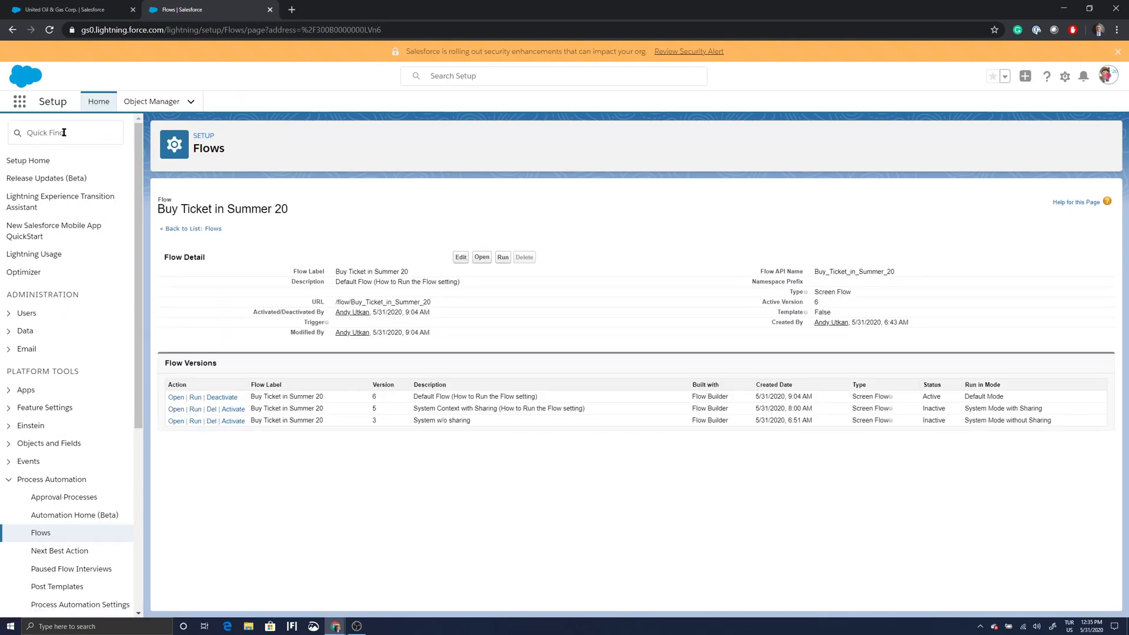
Search Setup for 'commu' and open All Communities.
left_click(64, 132)
type("commu")
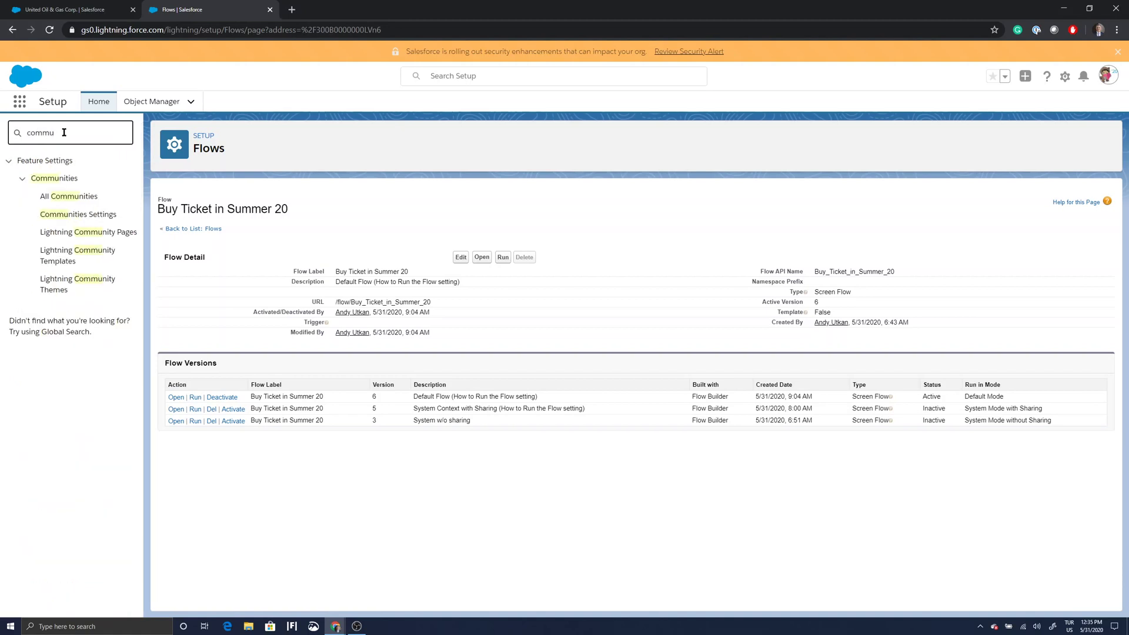
left_click(64, 198)
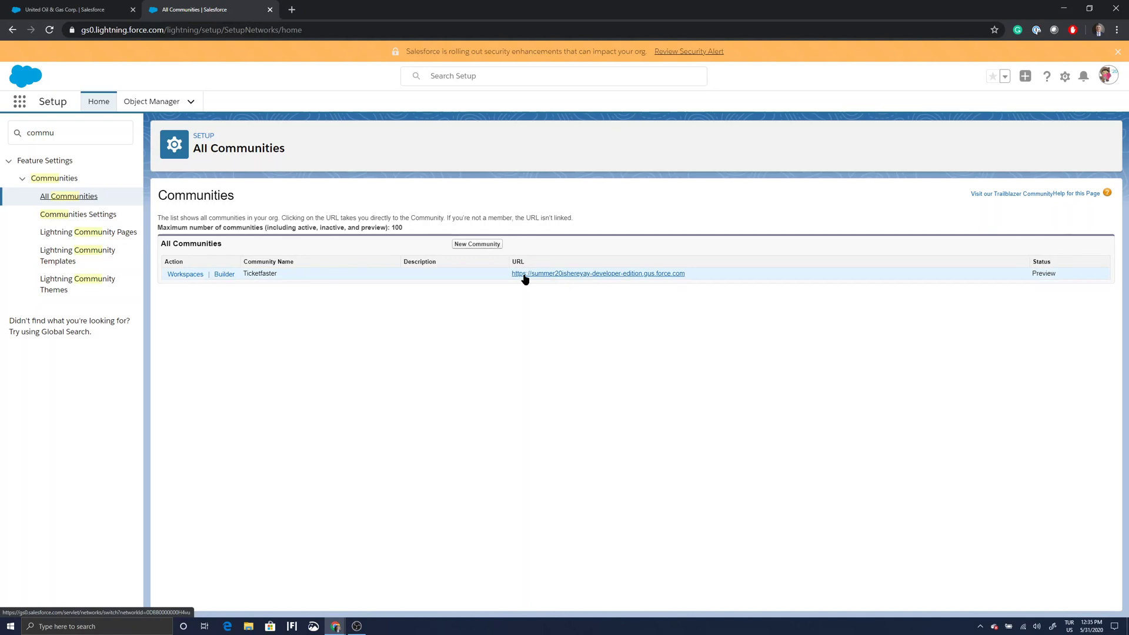
Open Ticketfaster in Experience Builder, glance at its settings, and show the Pages list.
left_click(223, 275)
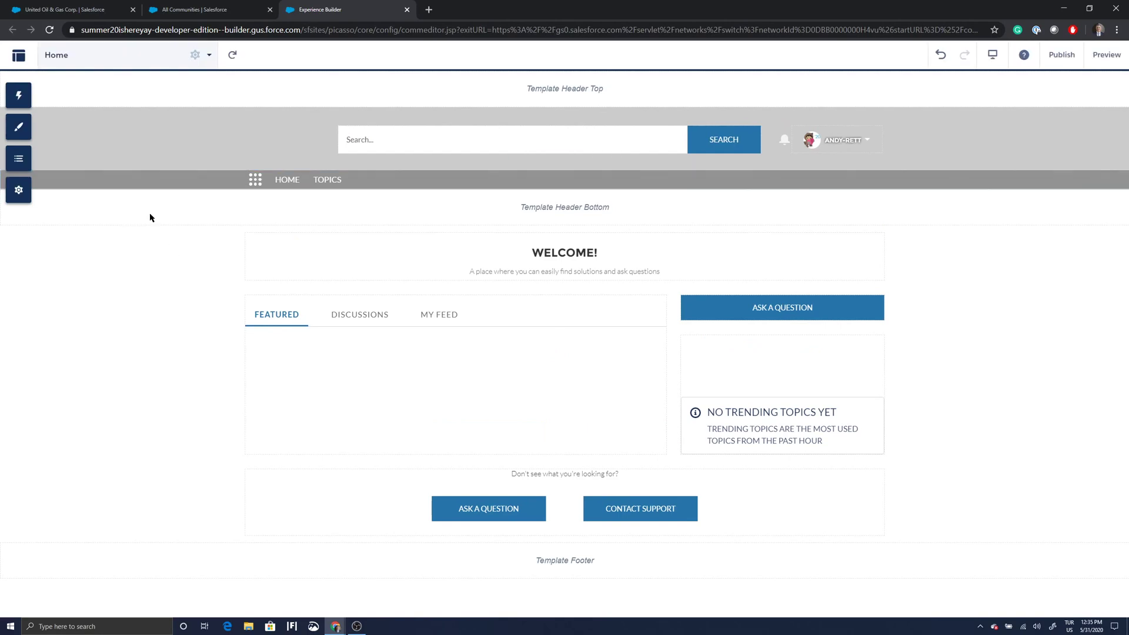
left_click(27, 195)
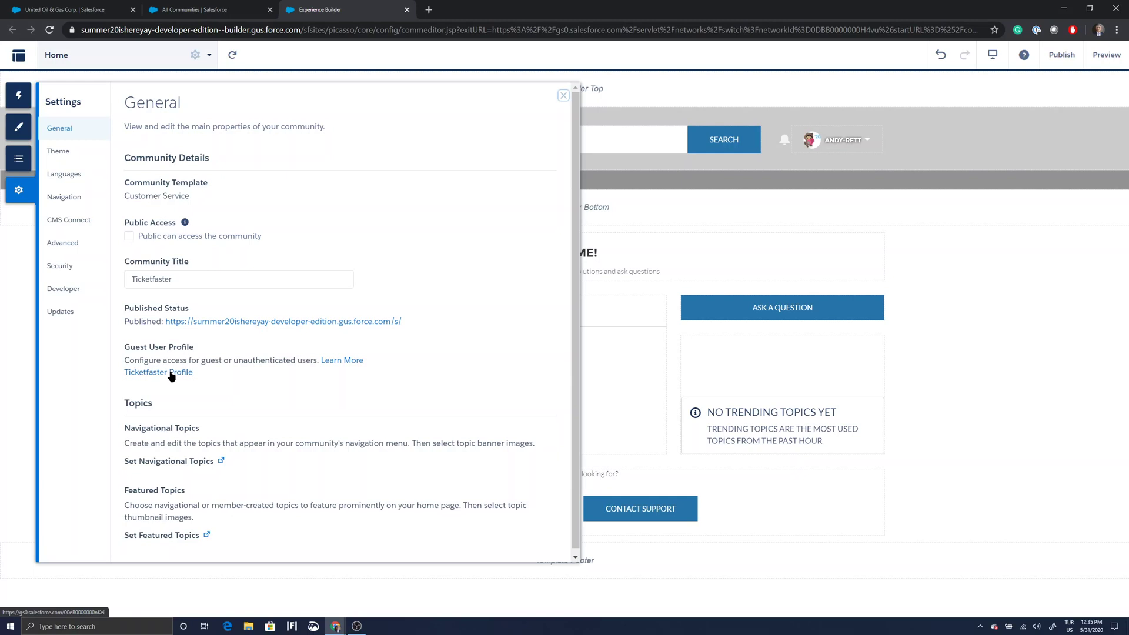
left_click(563, 96)
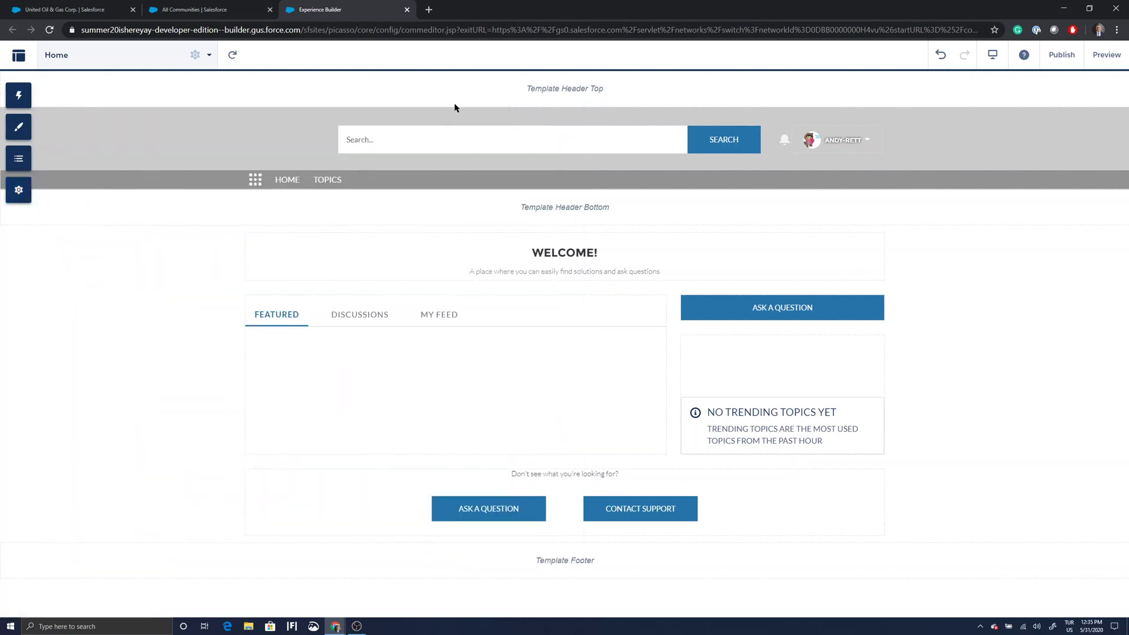
left_click(209, 57)
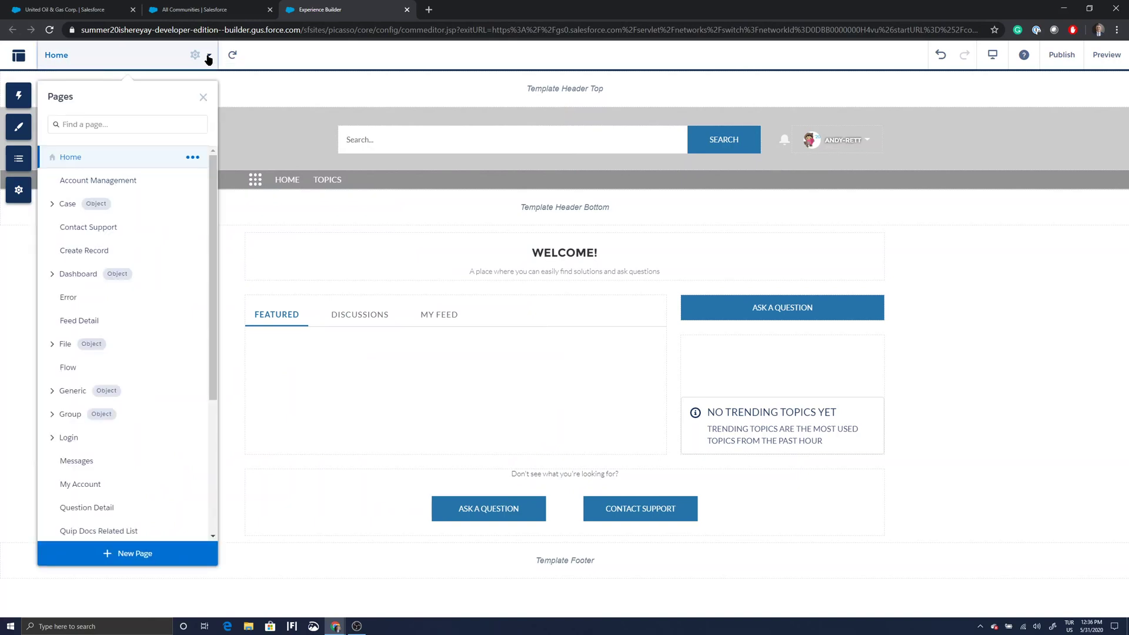
Start a new Standard Page using the '2 columns, 2:1 ratio' layout.
left_click(144, 553)
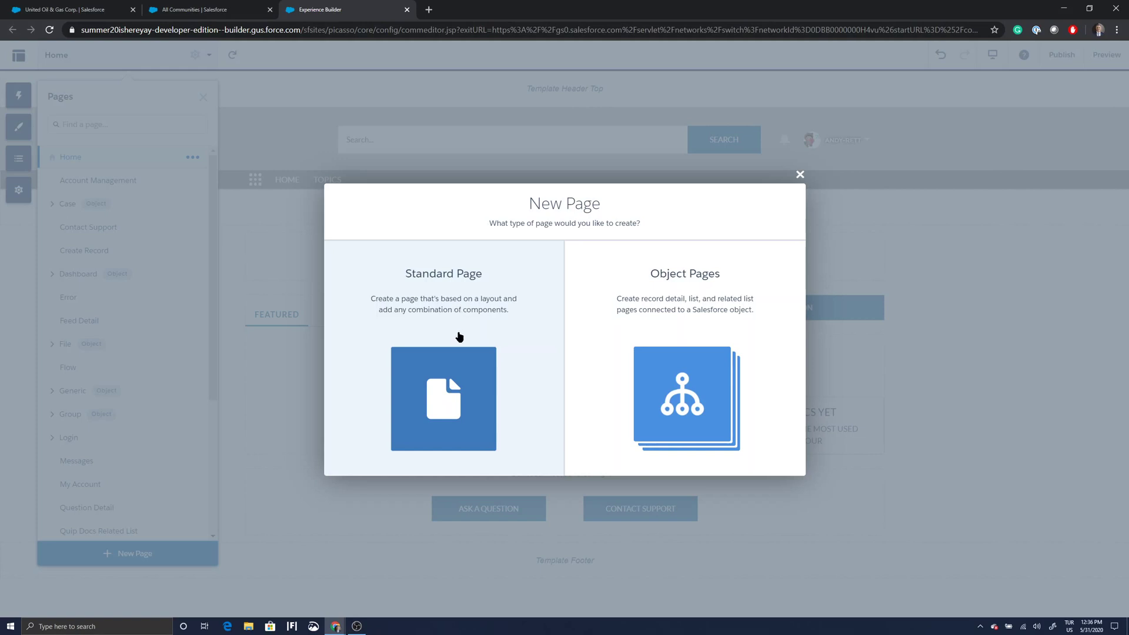
left_click(457, 336)
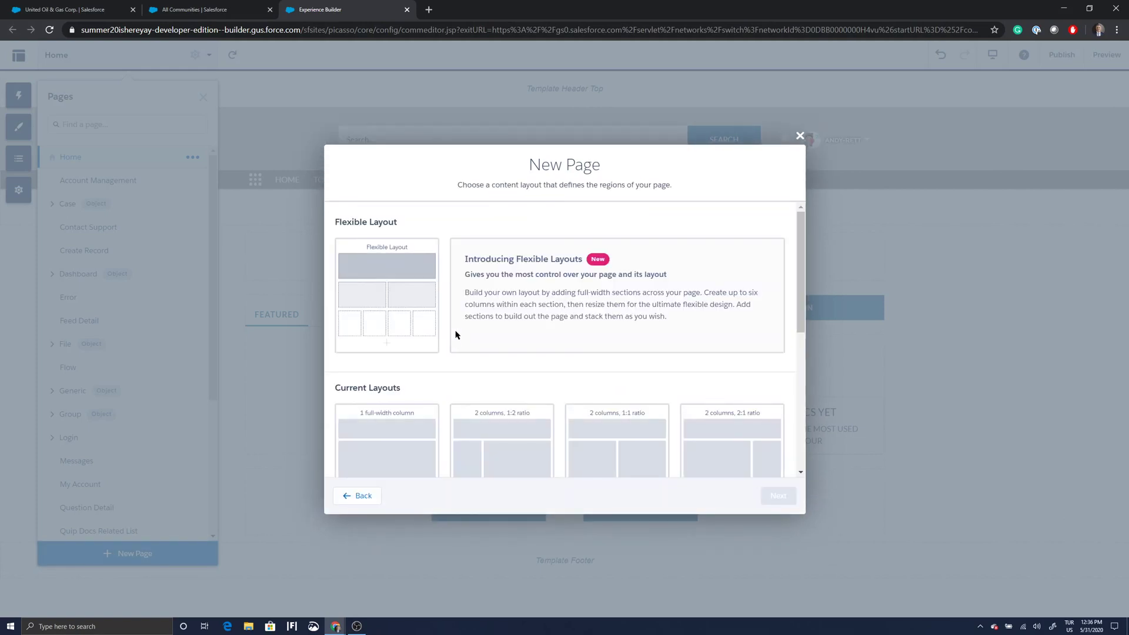
left_click(708, 438)
left_click(778, 496)
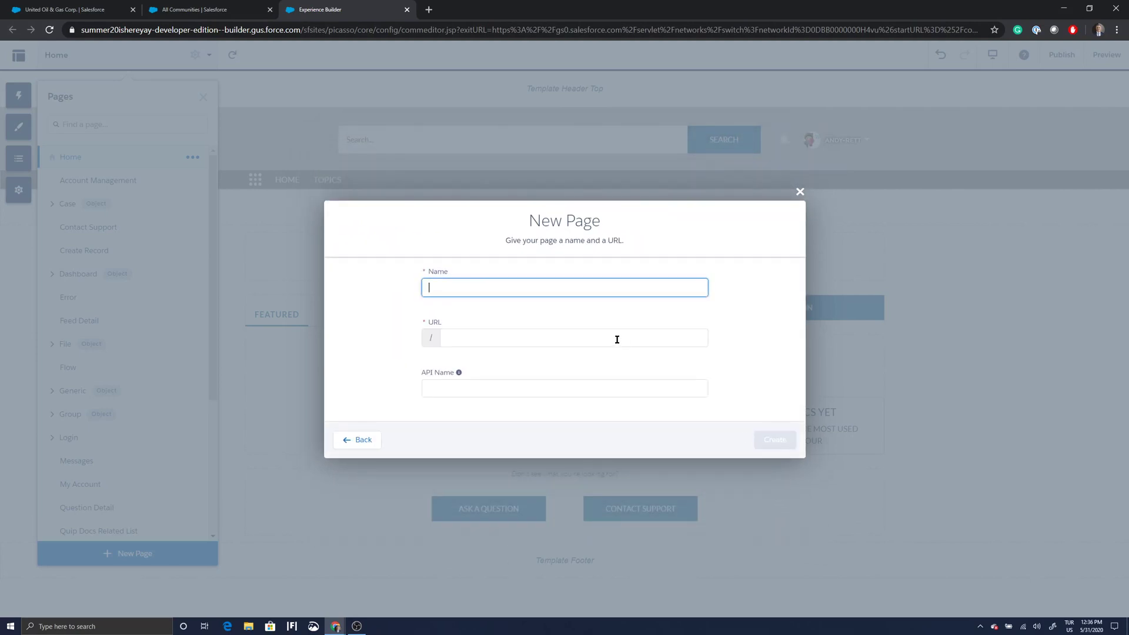
Name the page Buy Ticket, correcting the typo, enter an API name, and create it.
type("But")
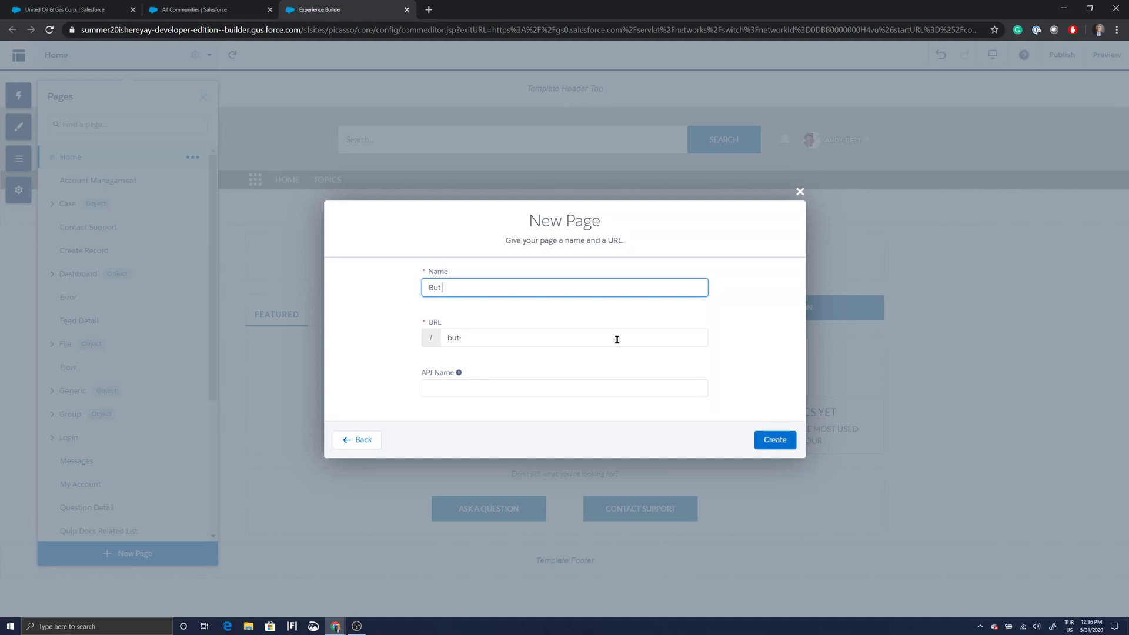
type(" Ticket")
left_click(440, 288)
key("BackSpace")
type("y")
left_click(491, 388)
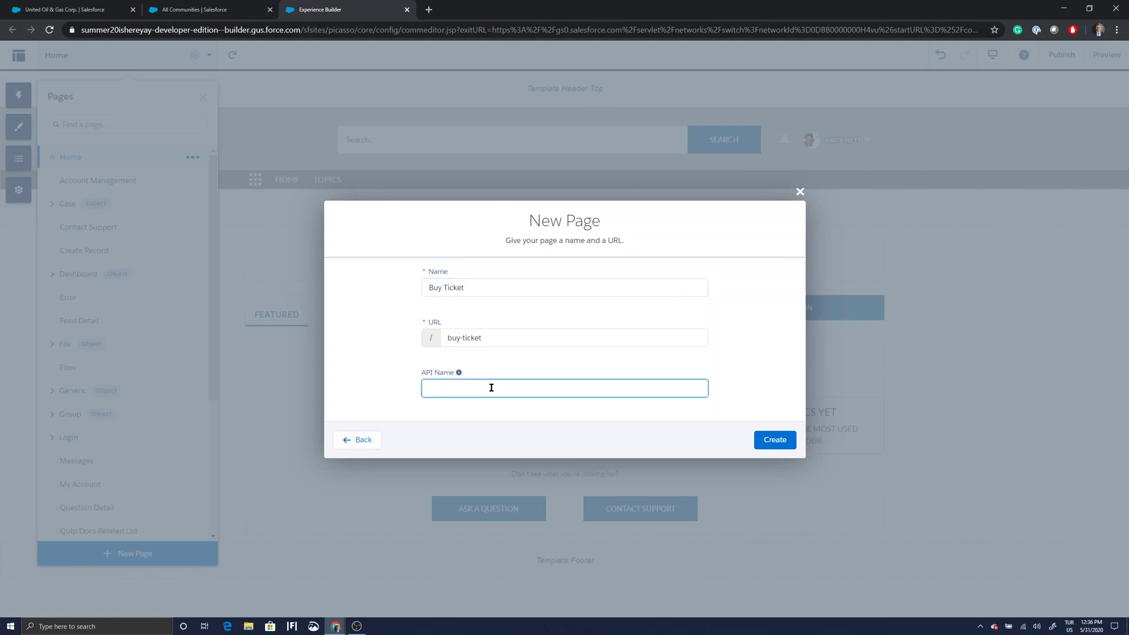
type("bu")
type("ytu")
type("icket")
left_click(771, 439)
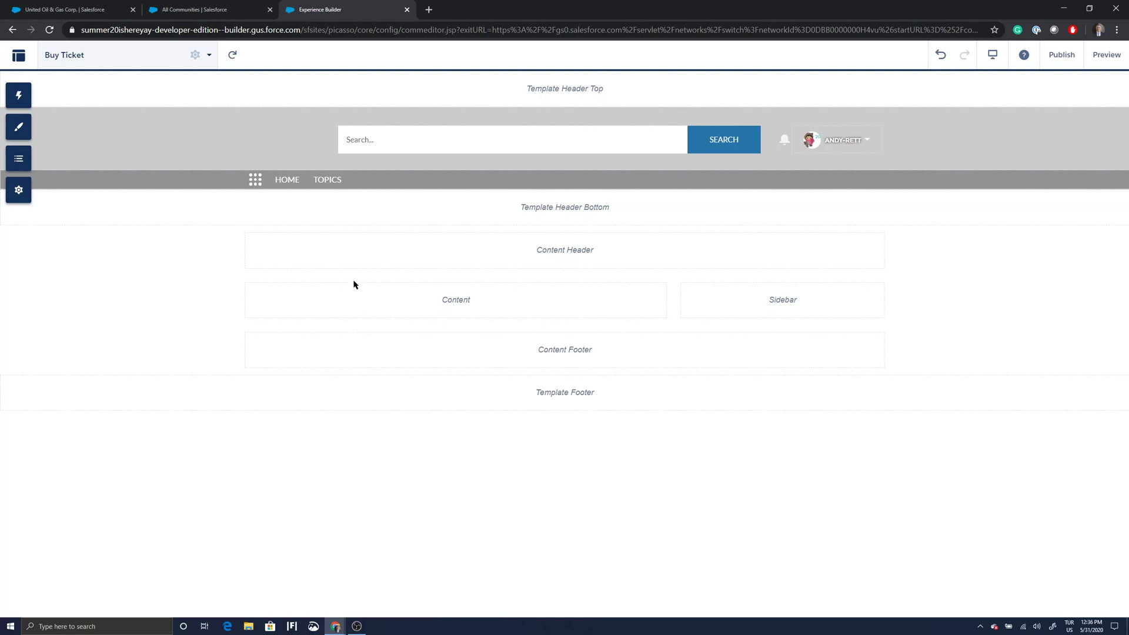
Drop a Flow component into the Content region and set it to run Buy Ticket in Summer 20.
left_click(33, 102)
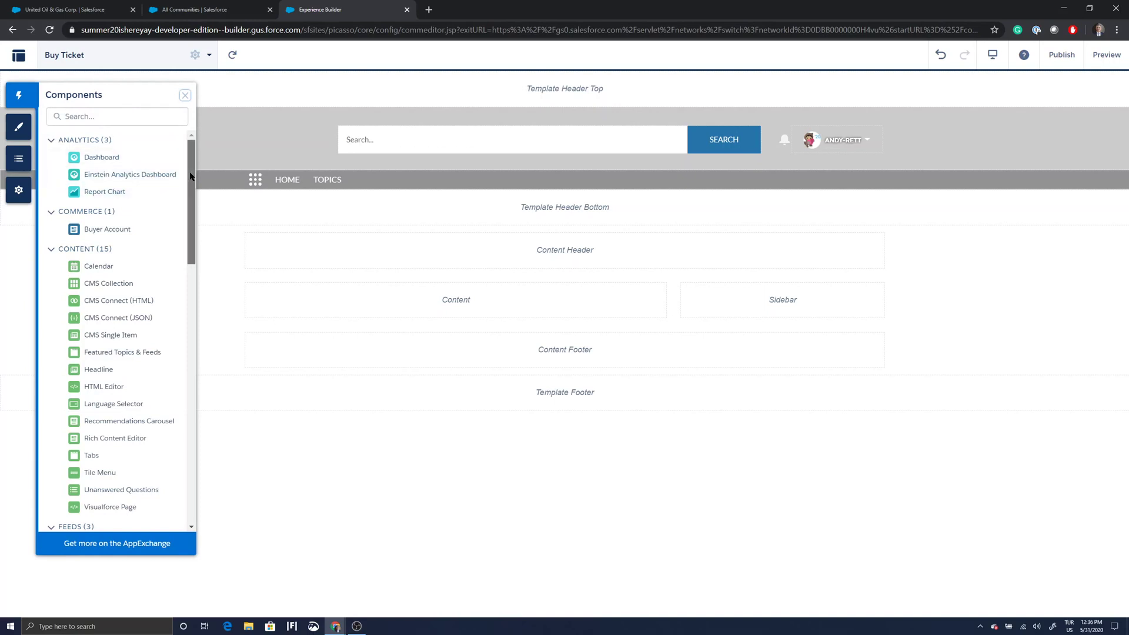
left_click(125, 117)
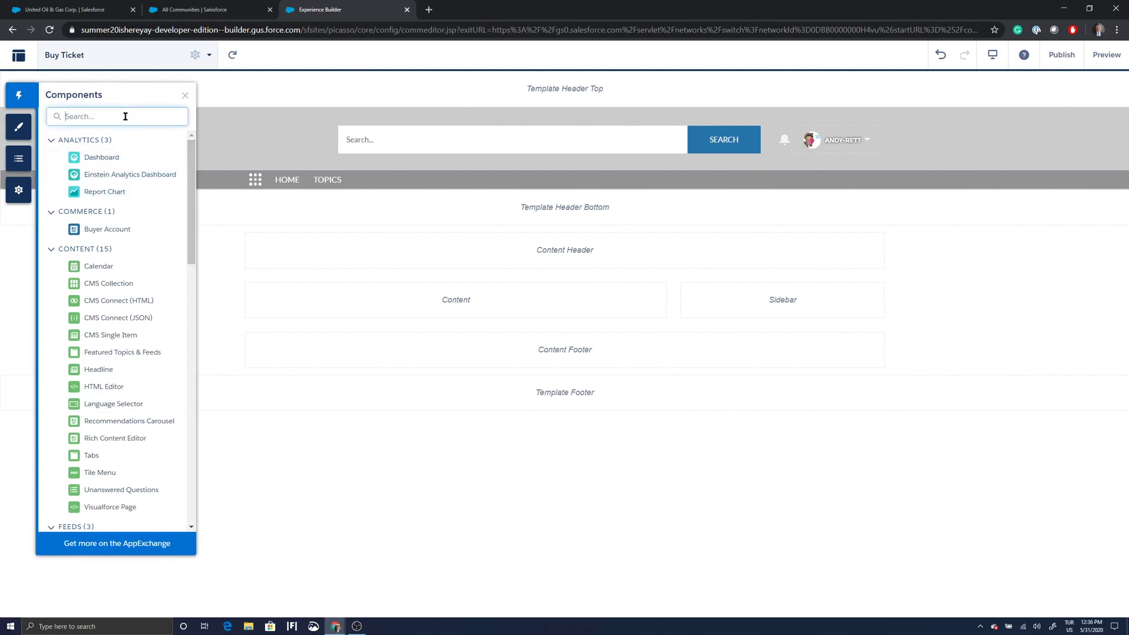
type("flo")
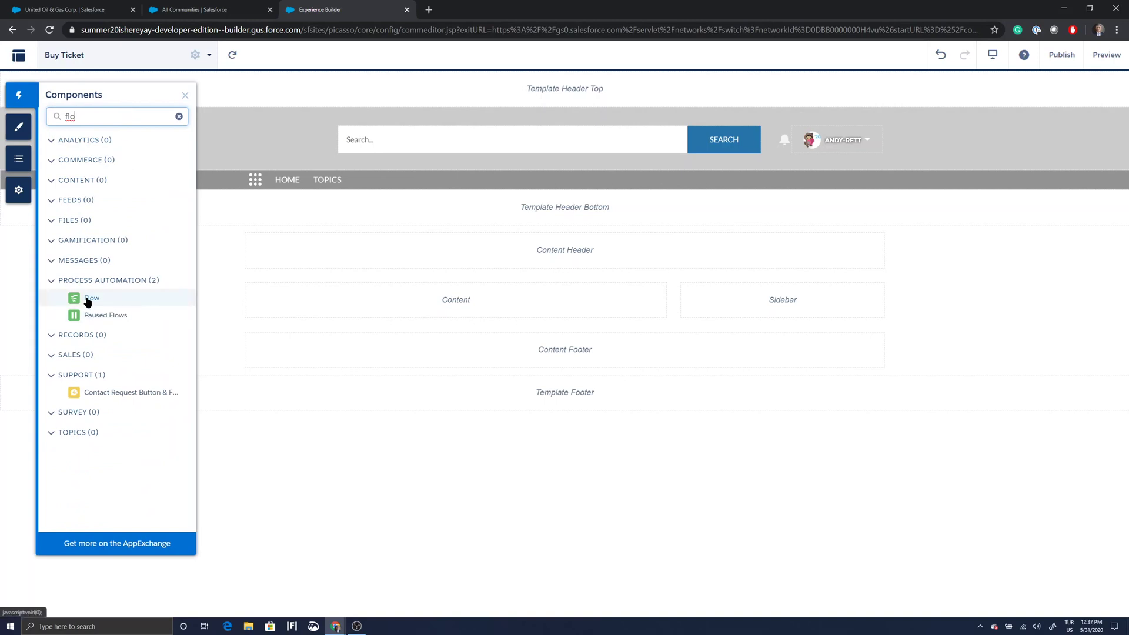
left_click_drag(88, 301, 376, 304)
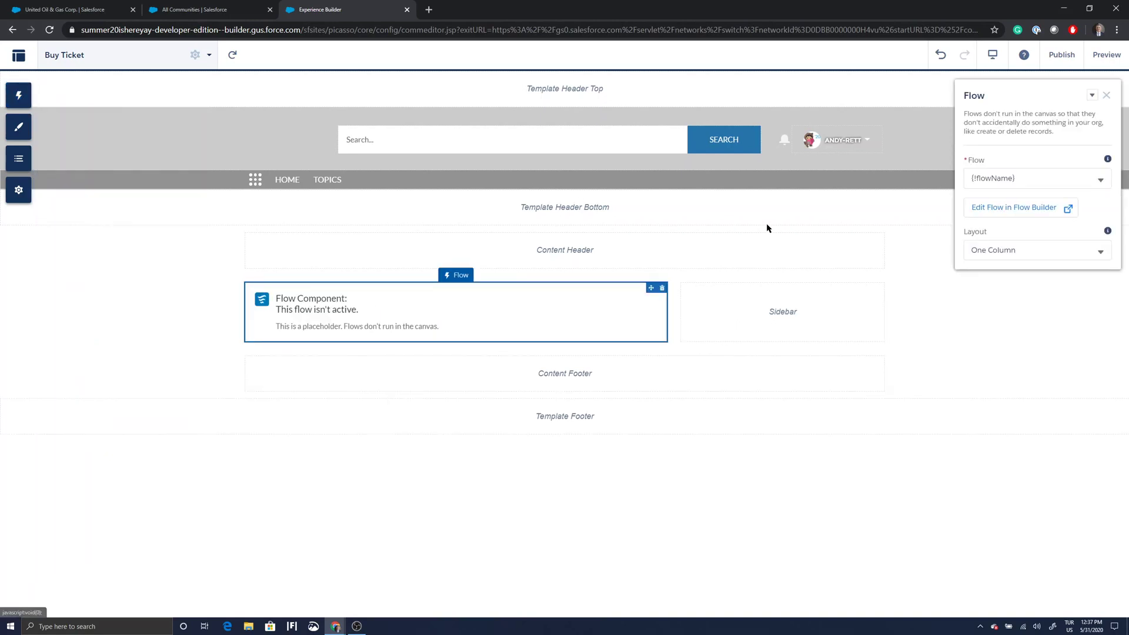
left_click(1101, 181)
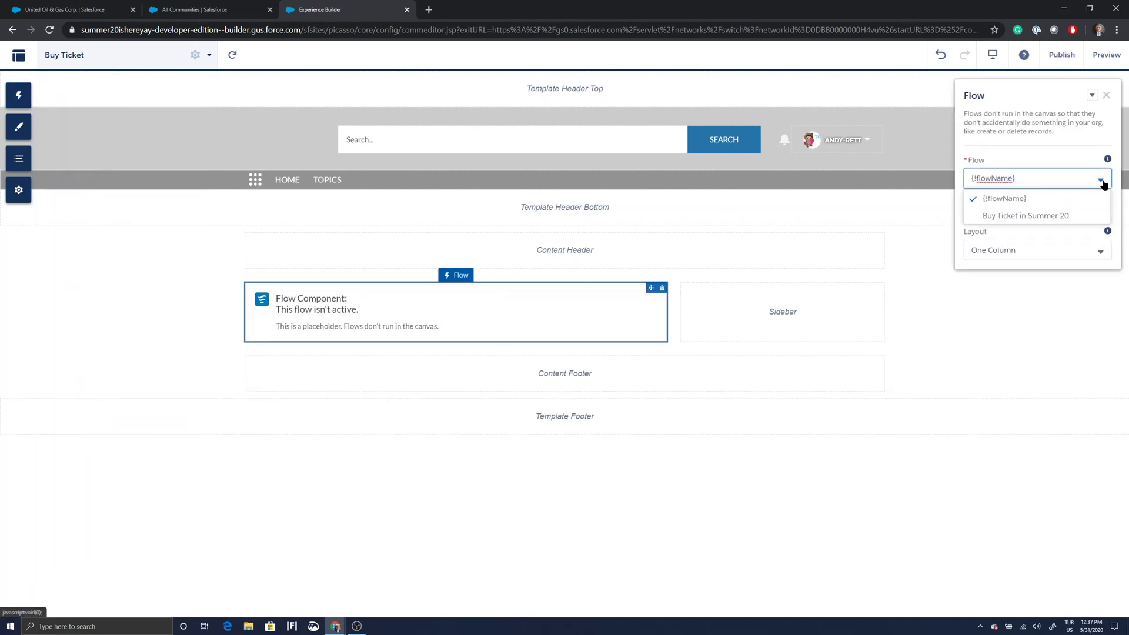
left_click(1036, 216)
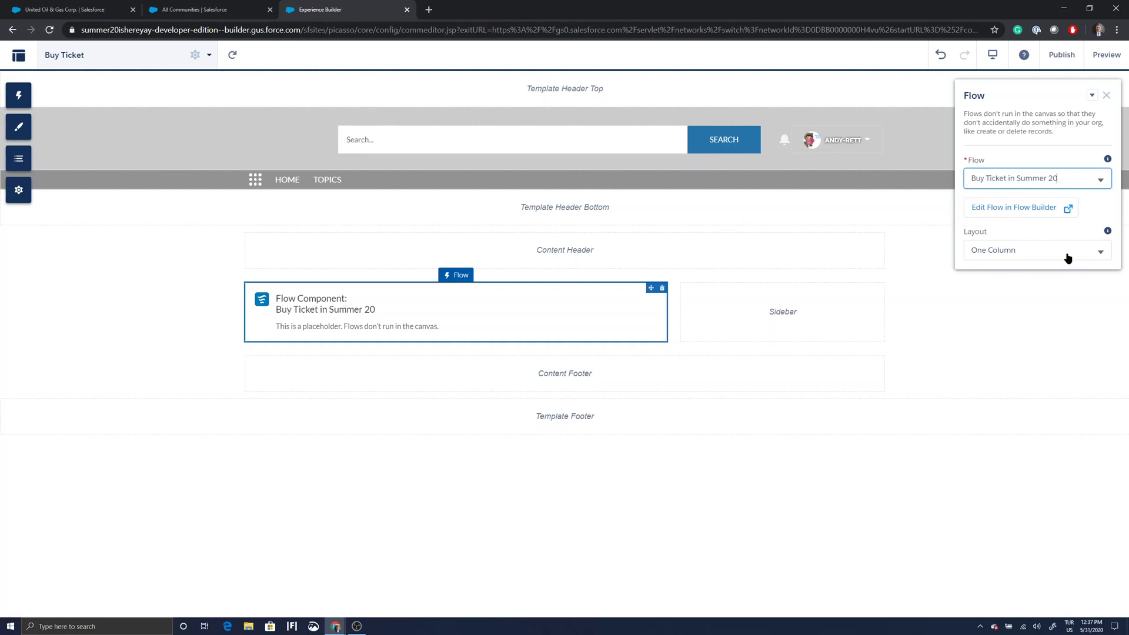
left_click(906, 238)
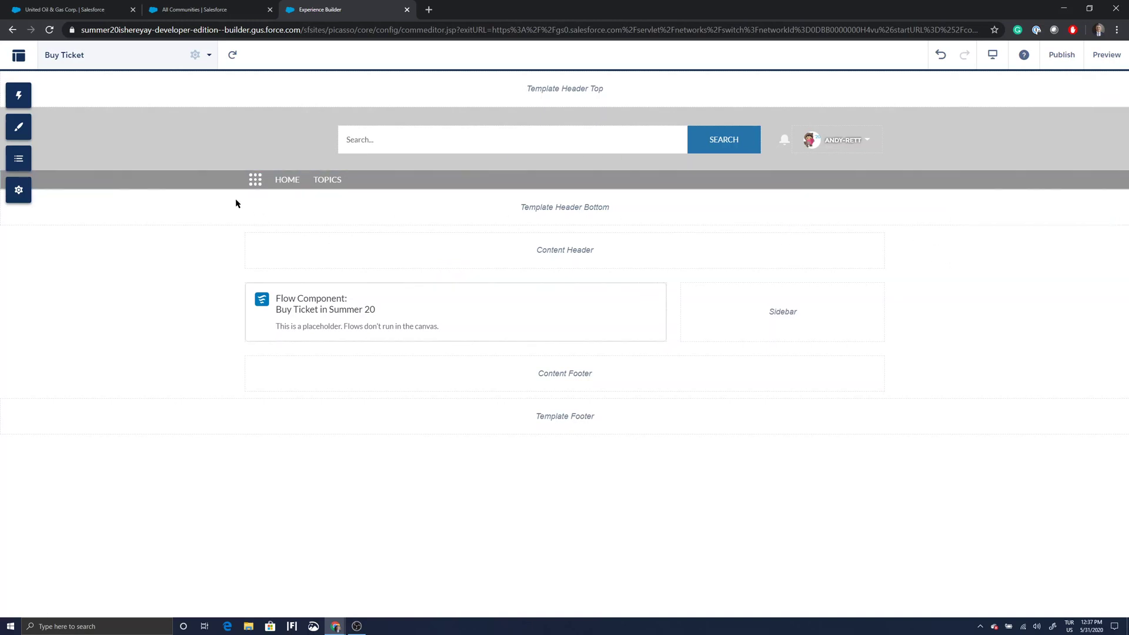
Set the Buy Ticket page's Page Access to Public in its properties.
left_click(194, 55)
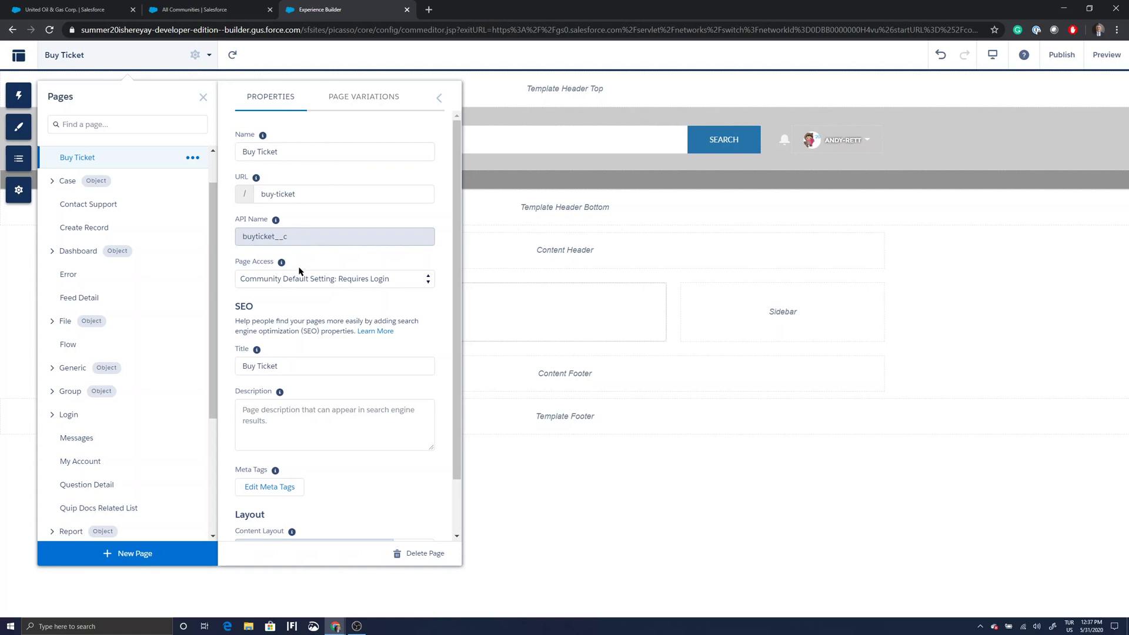
left_click(428, 281)
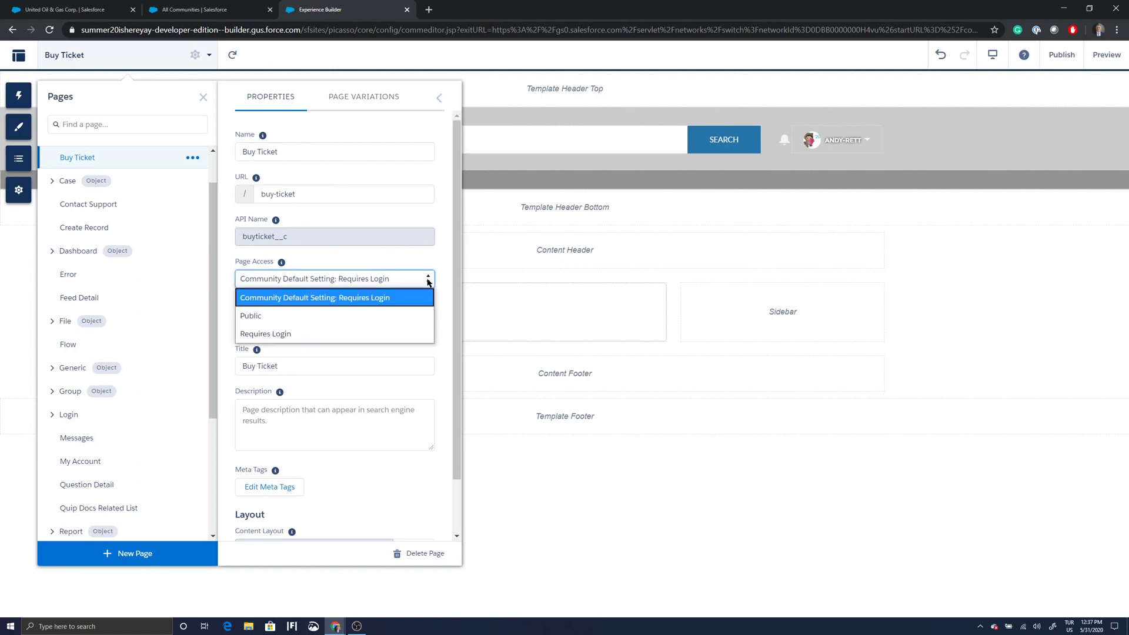
left_click(412, 316)
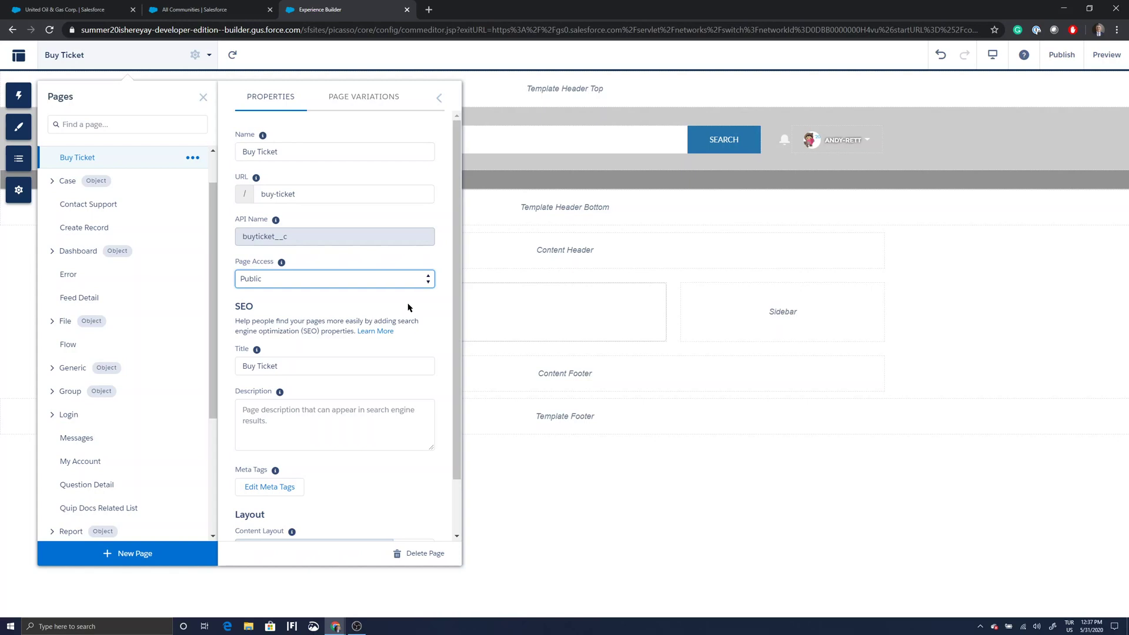
Check the page URL buy-ticket, then close the Properties and Pages panels.
triple_click(299, 195)
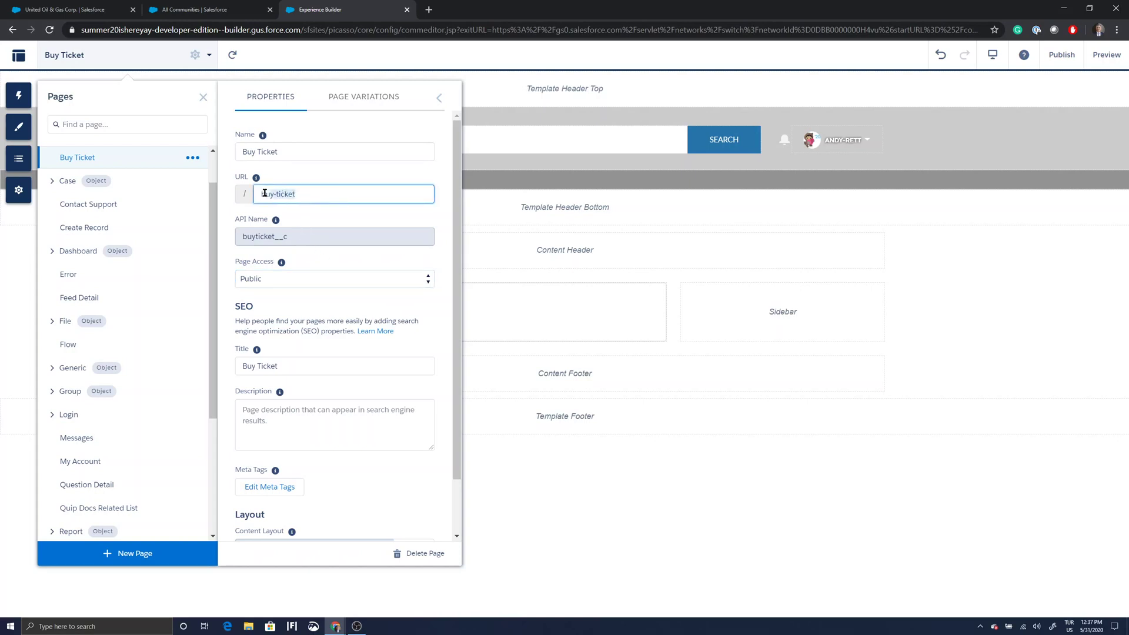
left_click(316, 193)
scroll(370, 382, "down", 1)
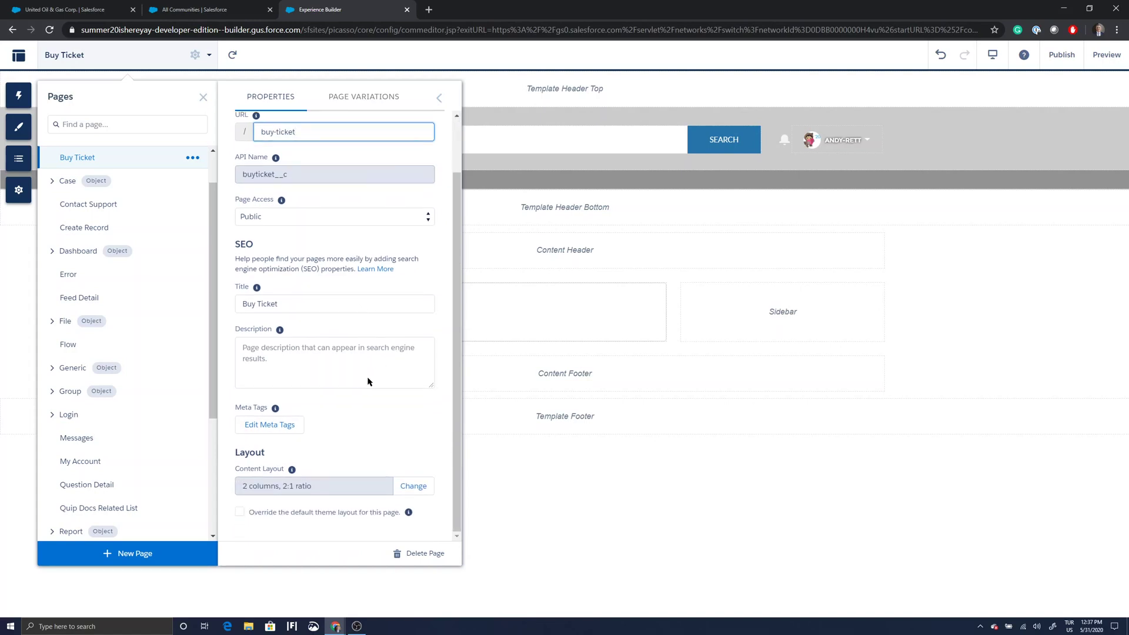
scroll(368, 379, "up", 1)
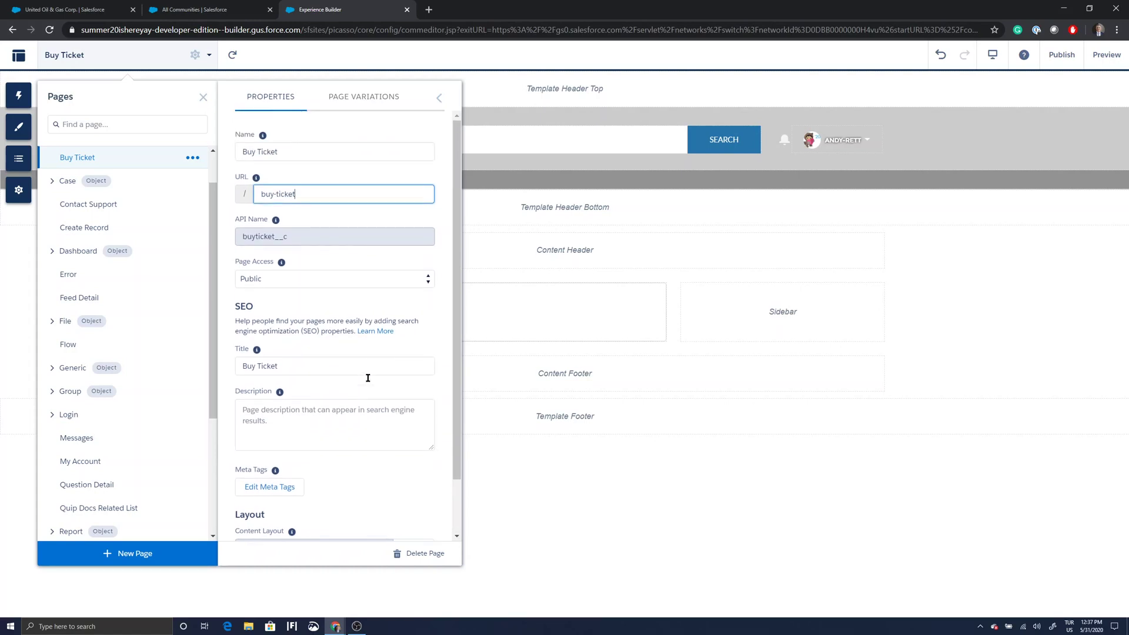
left_click(439, 98)
left_click(202, 98)
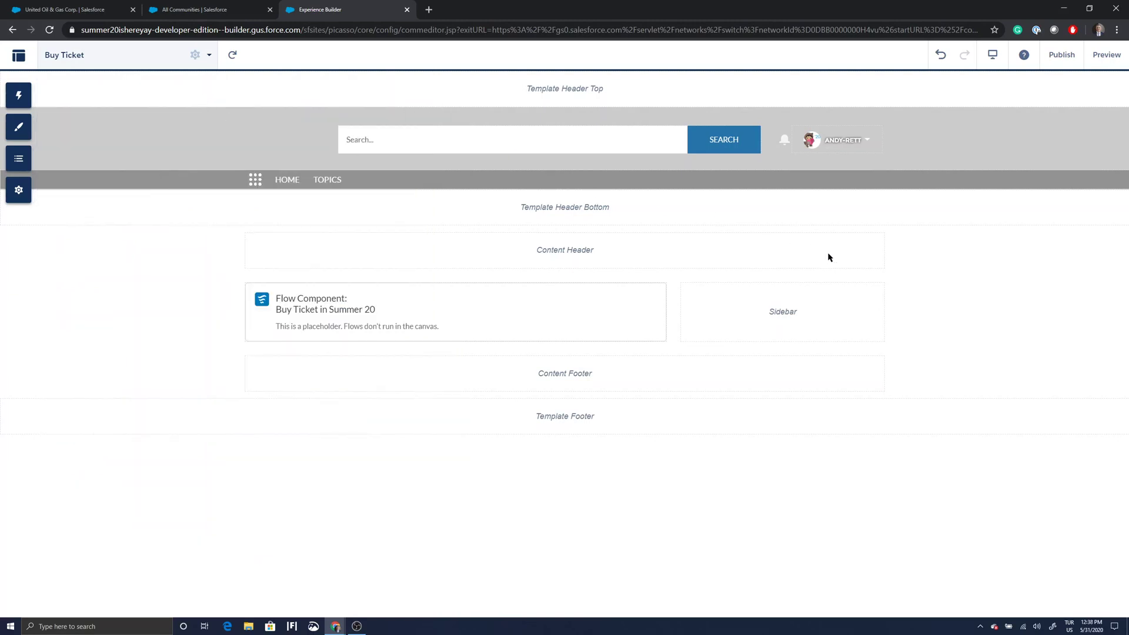
Publish all recent changes to the Ticketfaster site.
left_click(1061, 55)
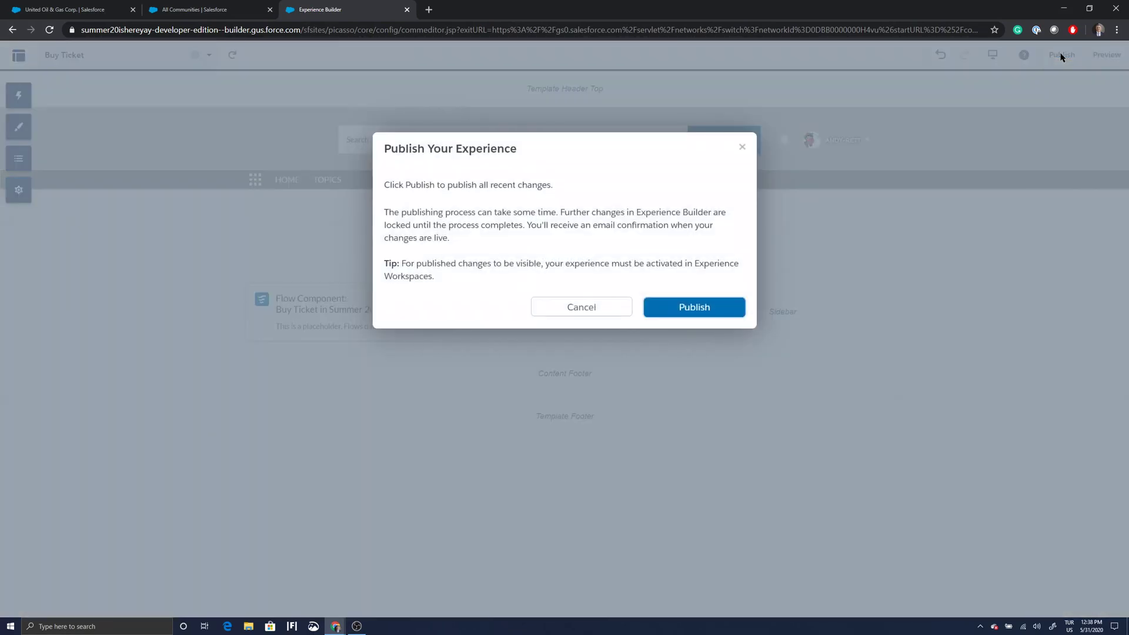
left_click(709, 311)
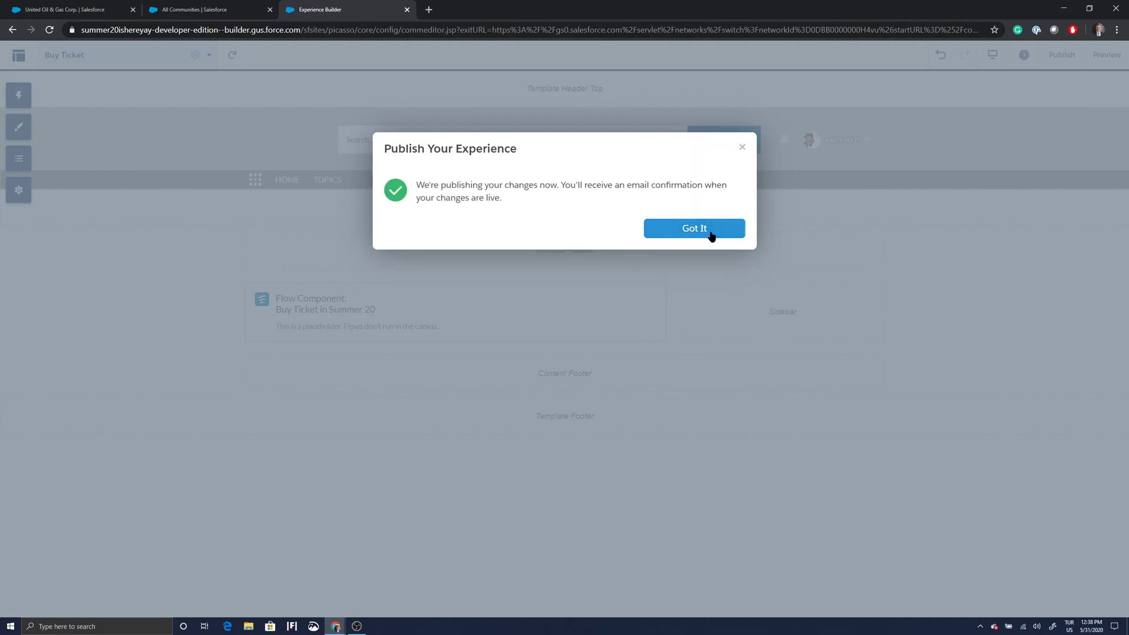
left_click(710, 238)
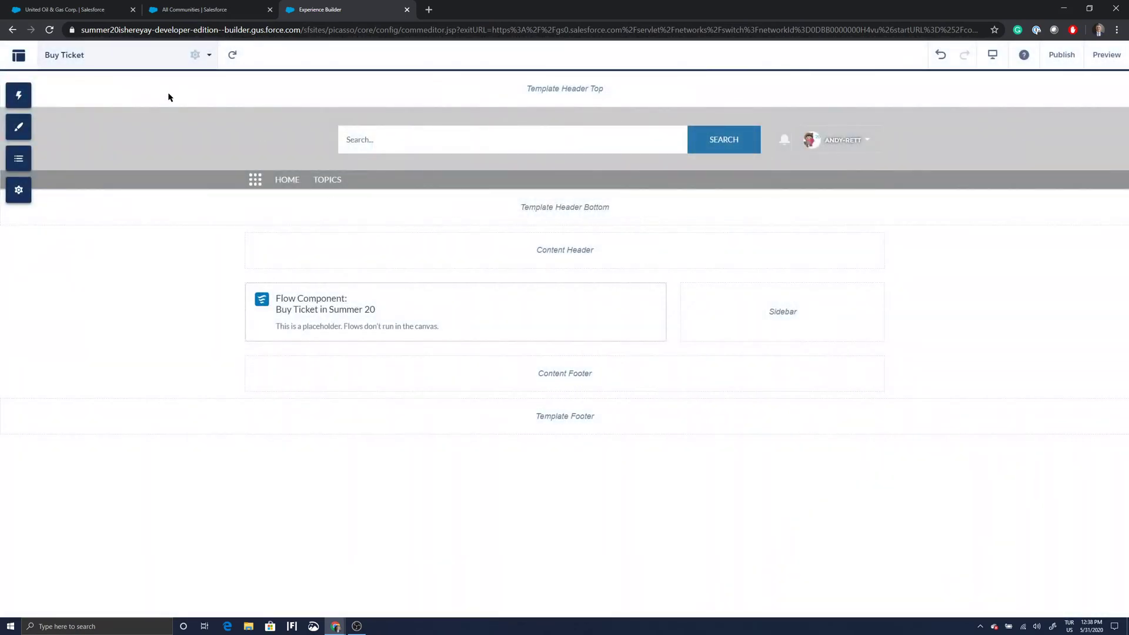
Copy the Ticketfaster community URL from All Communities and open a new incognito window.
left_click(194, 10)
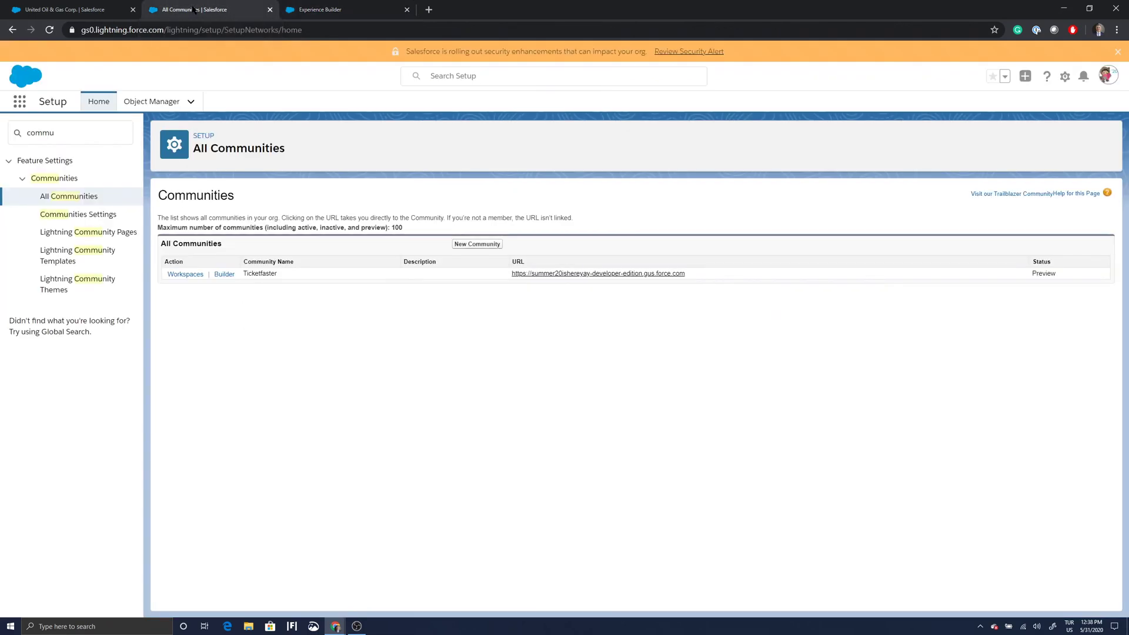
left_click_drag(686, 274, 511, 274)
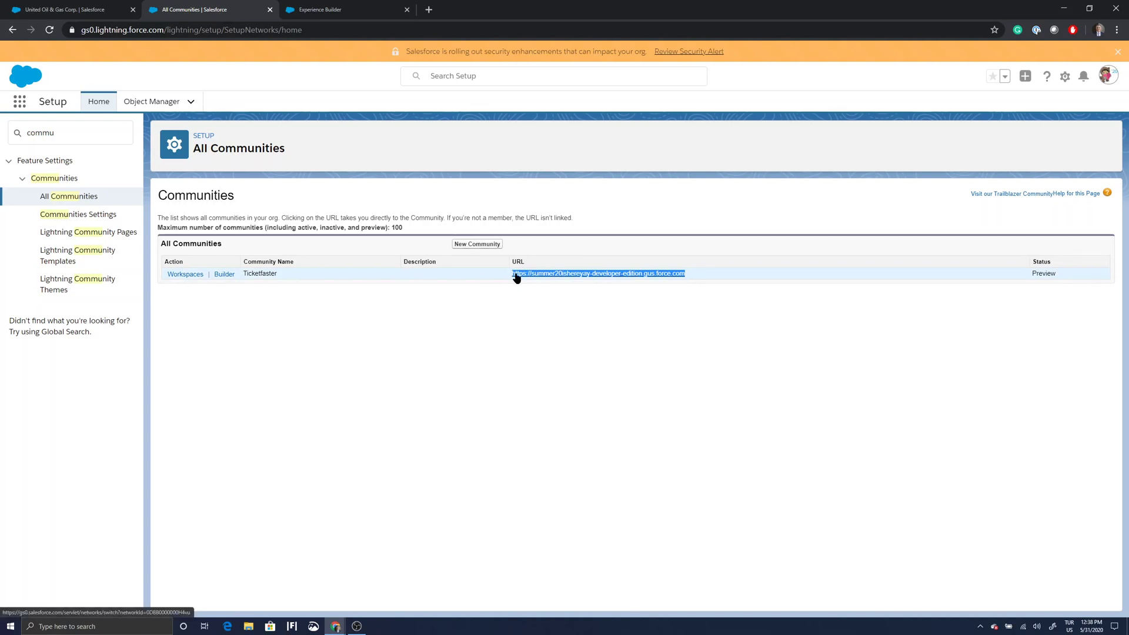
right_click(515, 275)
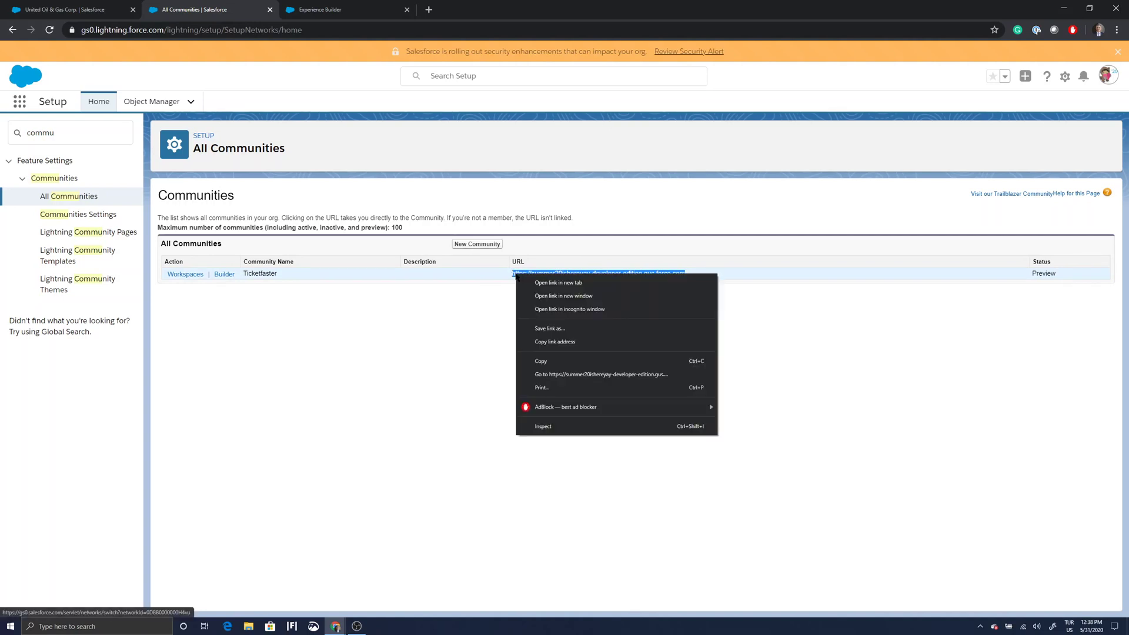
left_click(554, 361)
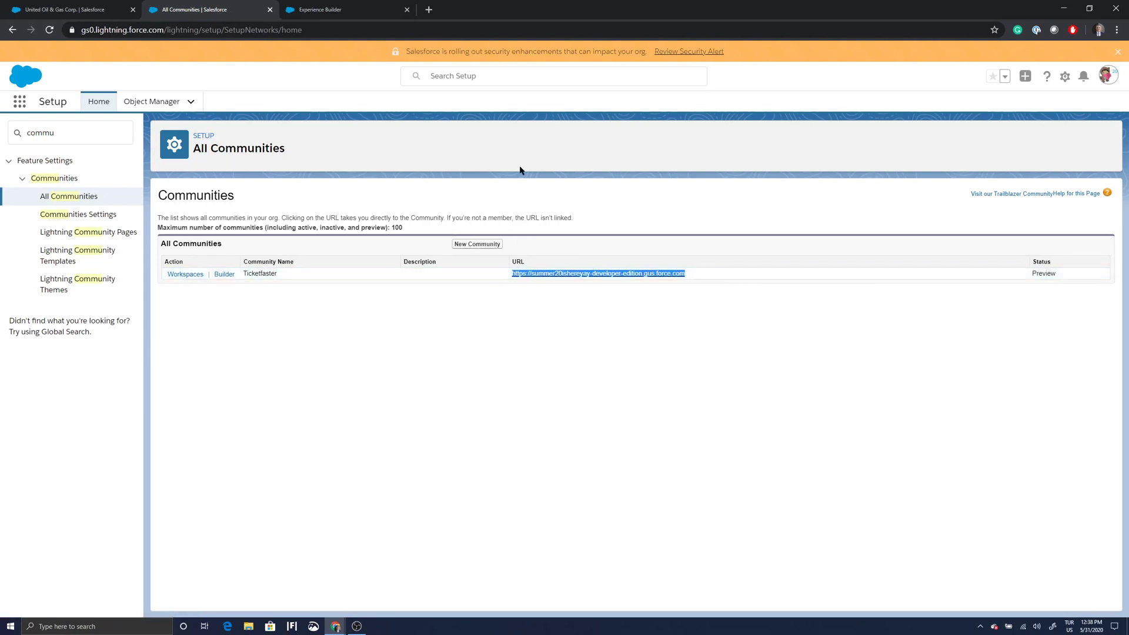
left_click(1116, 30)
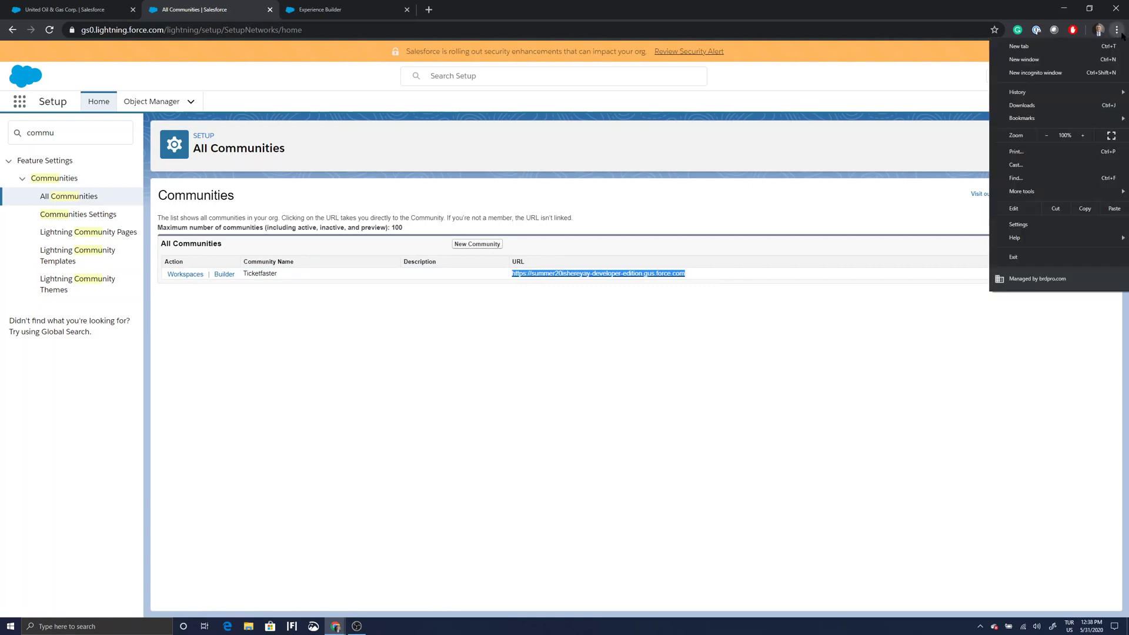
left_click(1092, 73)
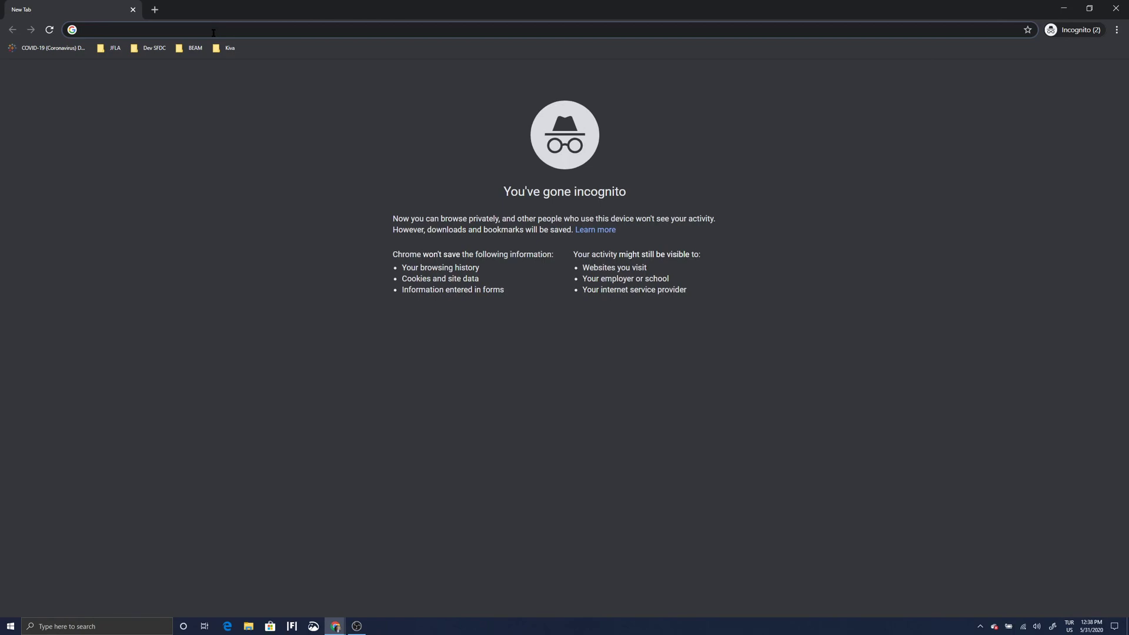
Load the community URL with the login path replaced by 'buy-ticket'.
key("ctrl+v")
key("Return")
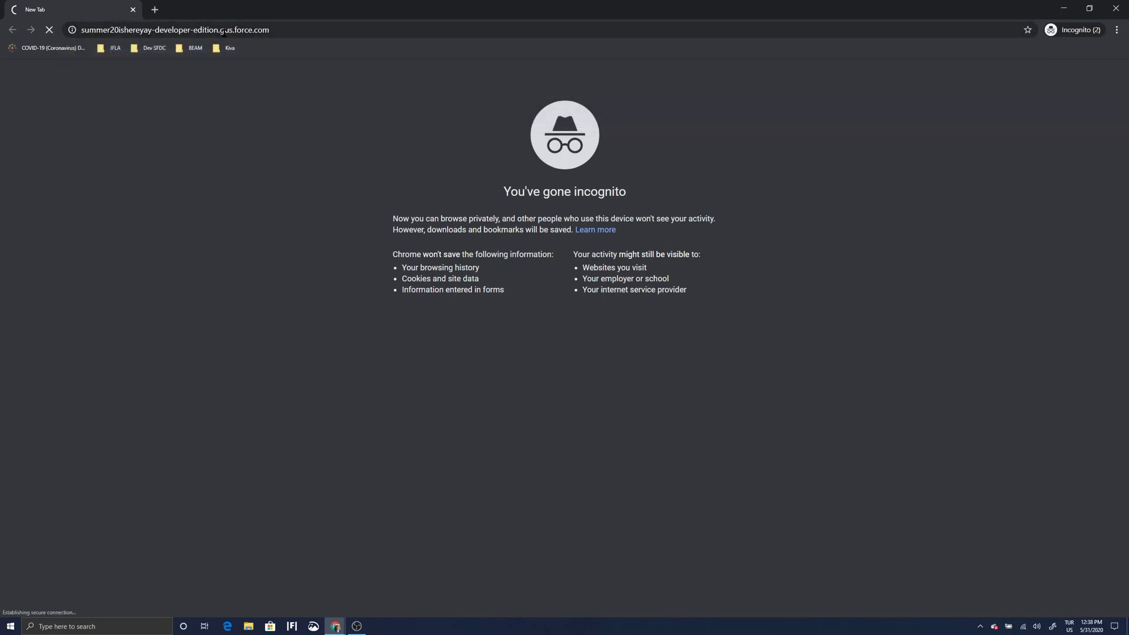
left_click(289, 30)
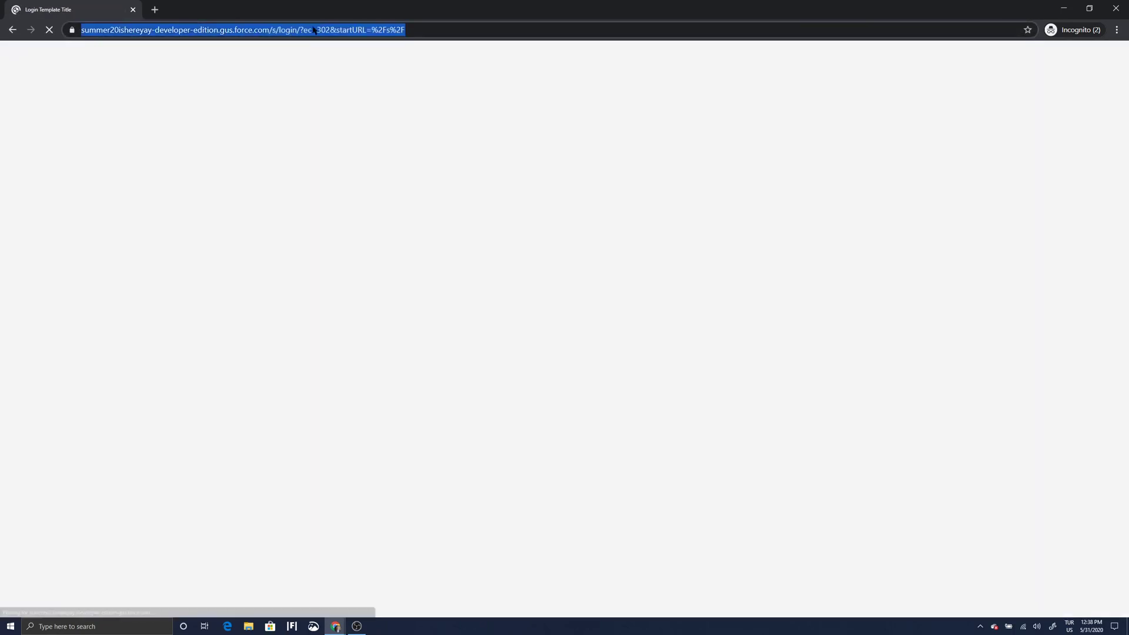
left_click(422, 30)
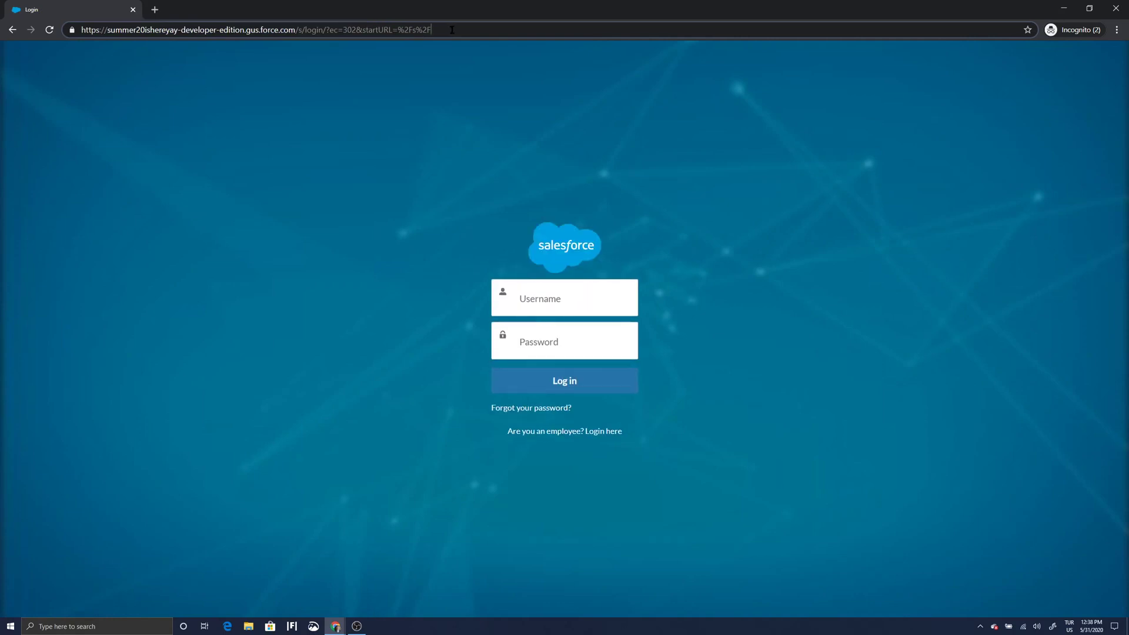
left_click_drag(452, 29, 305, 29)
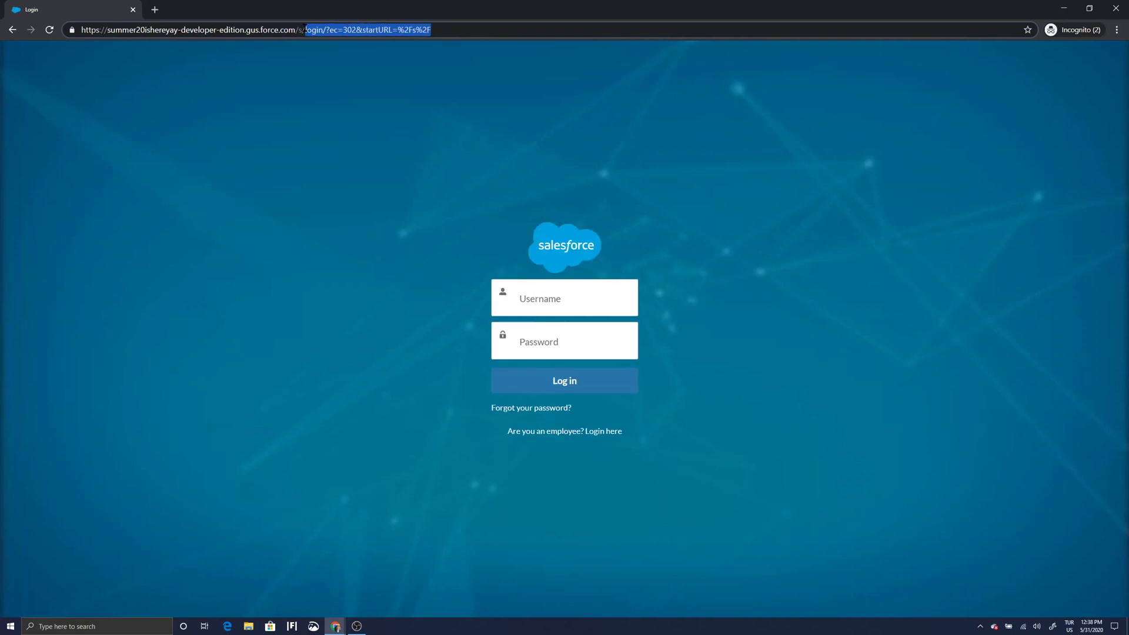
type("buy")
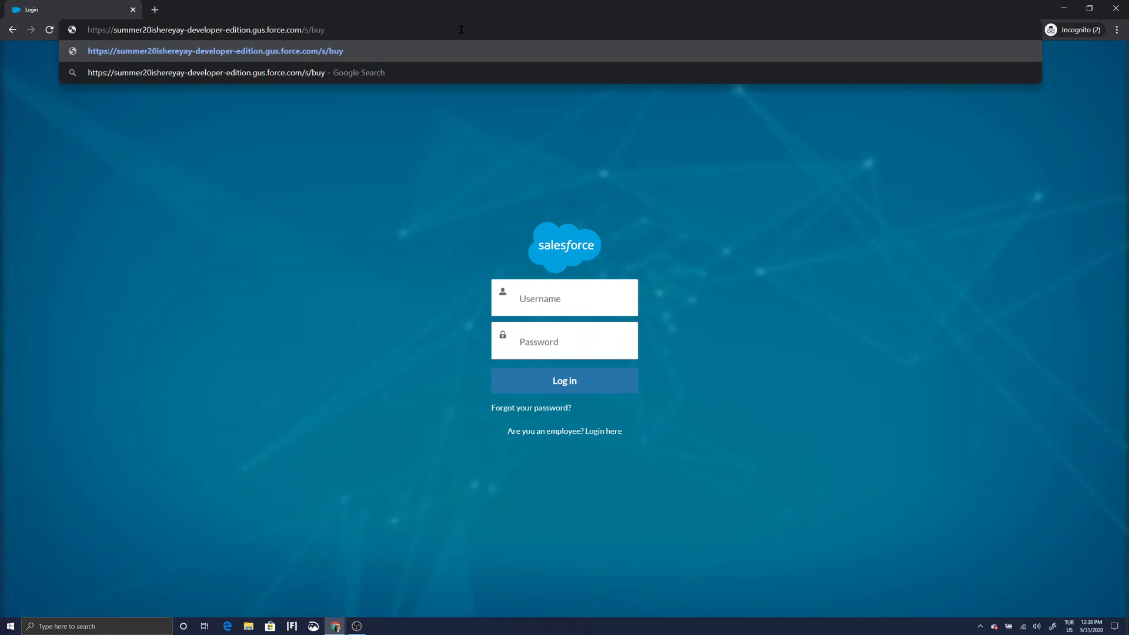
type("-ticket")
key("Return")
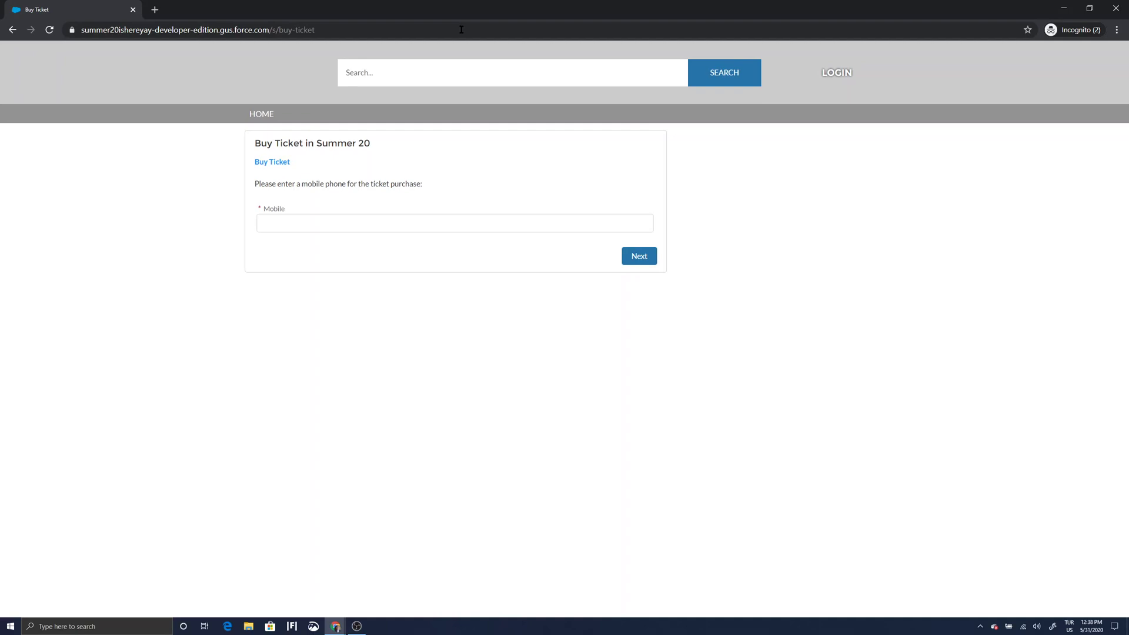
left_click(427, 221)
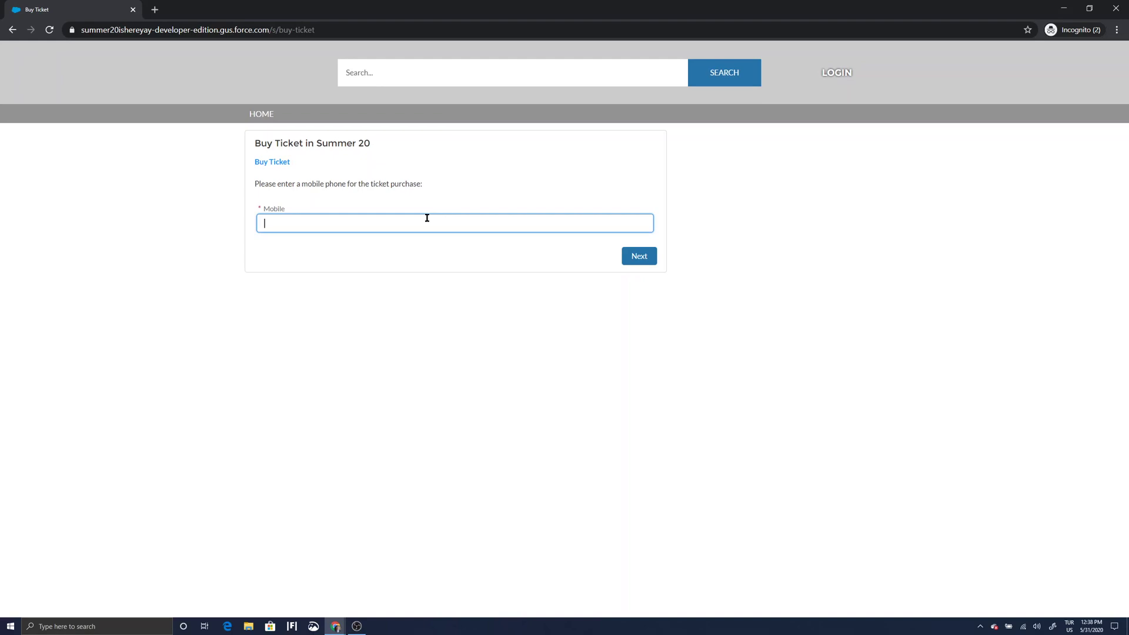
type("5555555555")
left_click(637, 260)
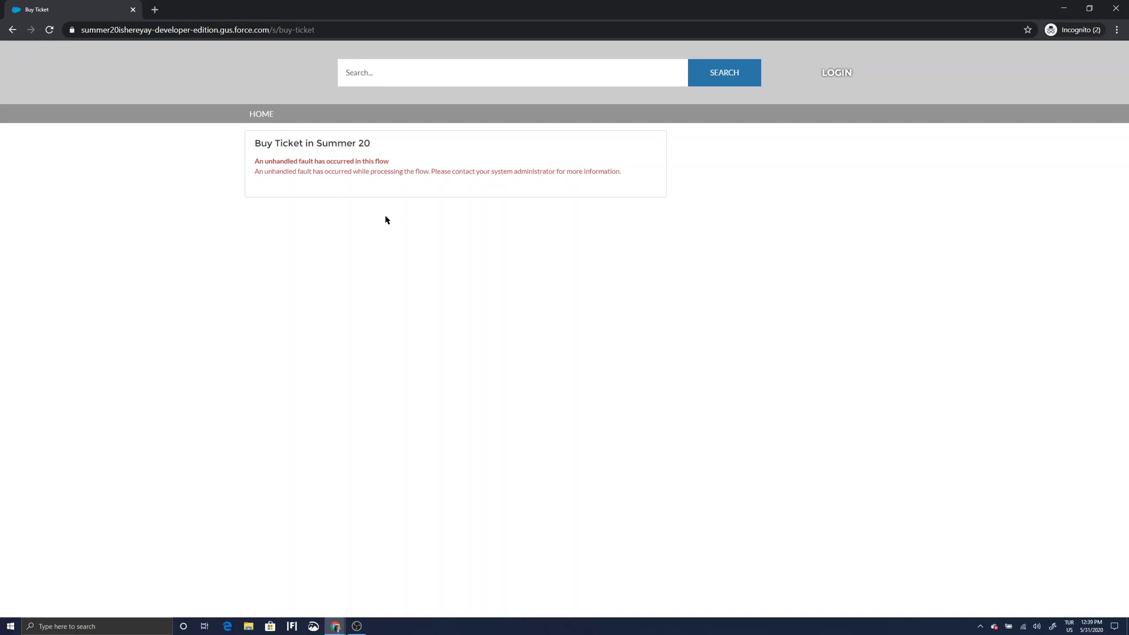
left_click(1065, 9)
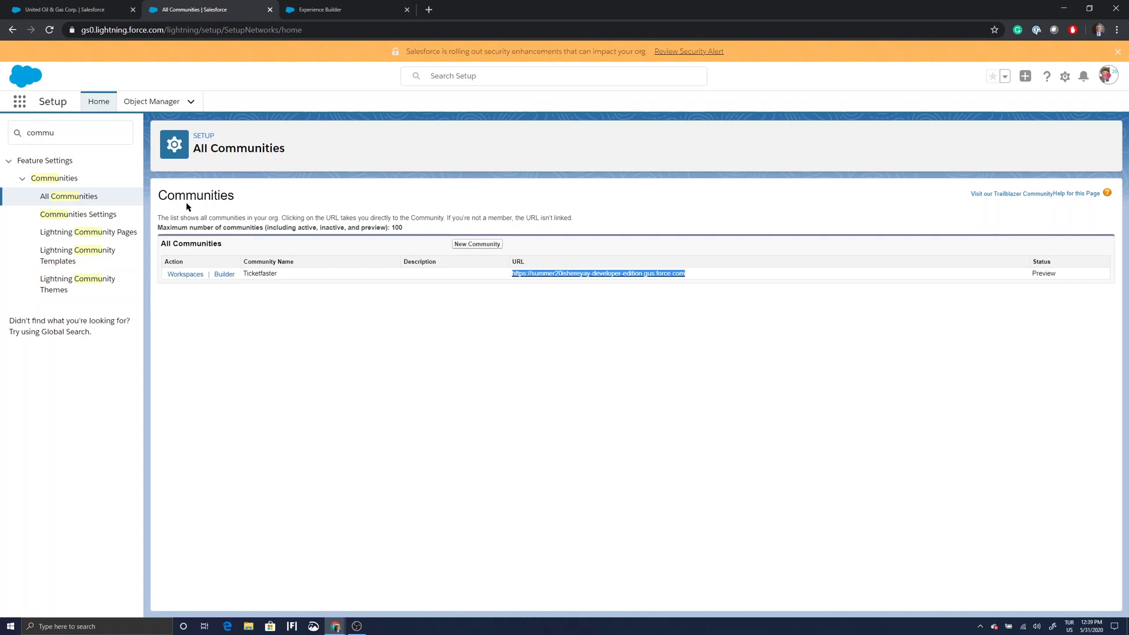
Open Experience Builder's Settings and follow the Ticketfaster Profile guest user profile link.
left_click(341, 11)
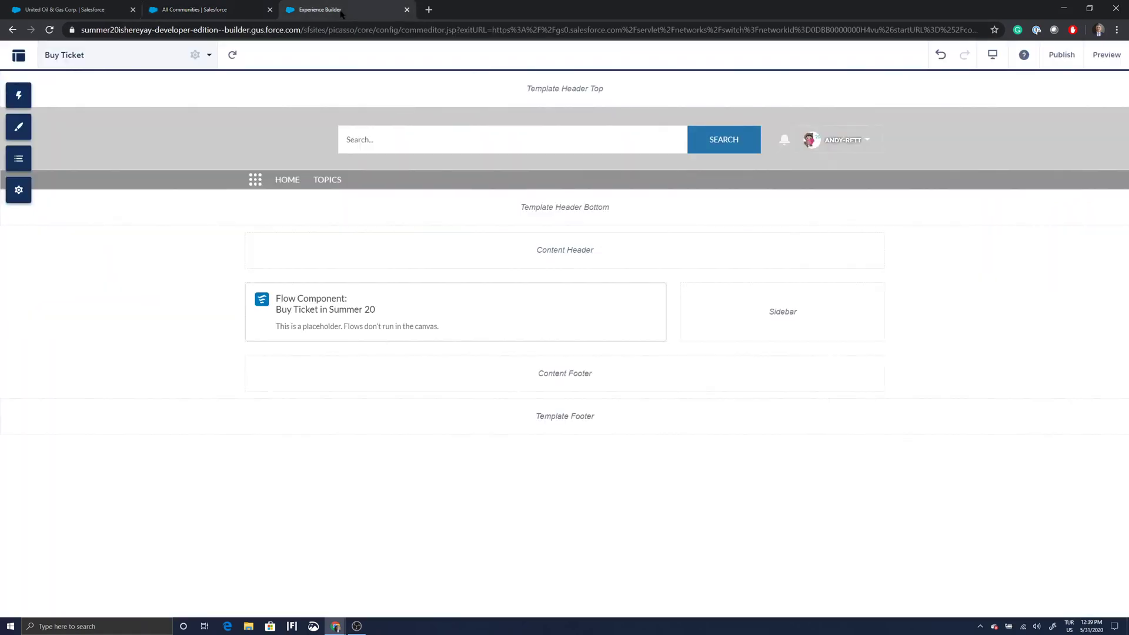
left_click(229, 12)
left_click(324, 10)
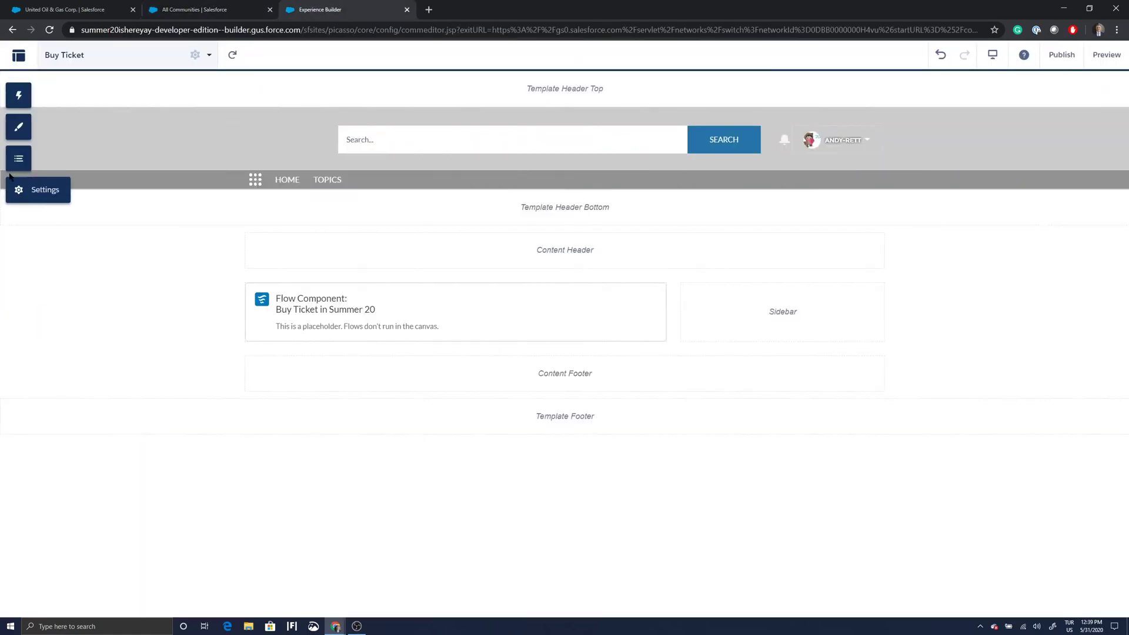
left_click(28, 195)
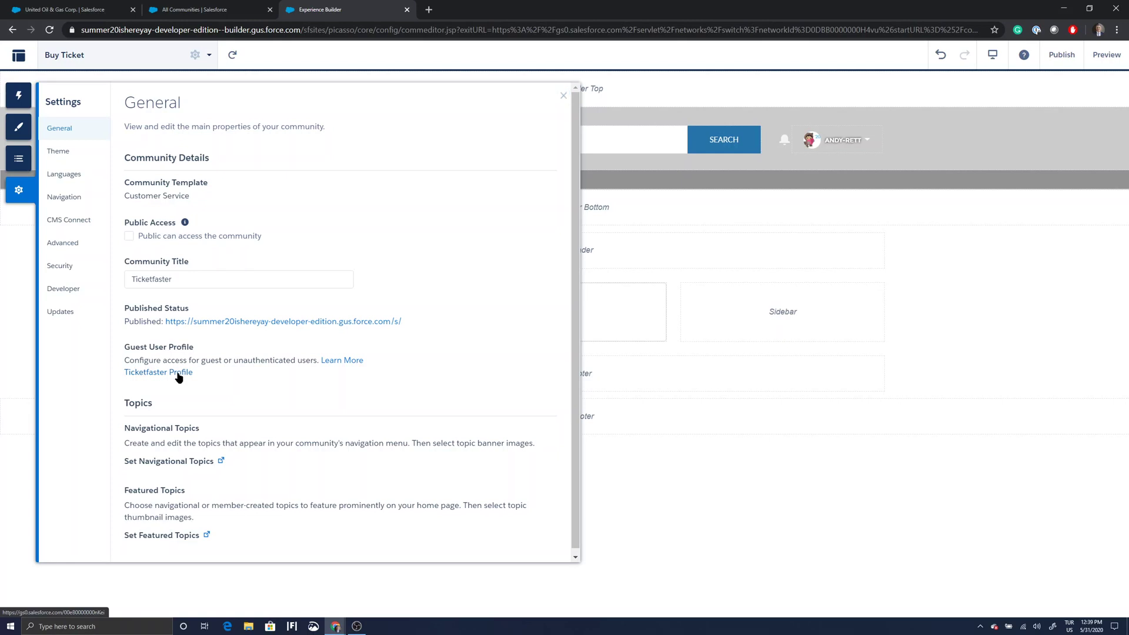
left_click(178, 374)
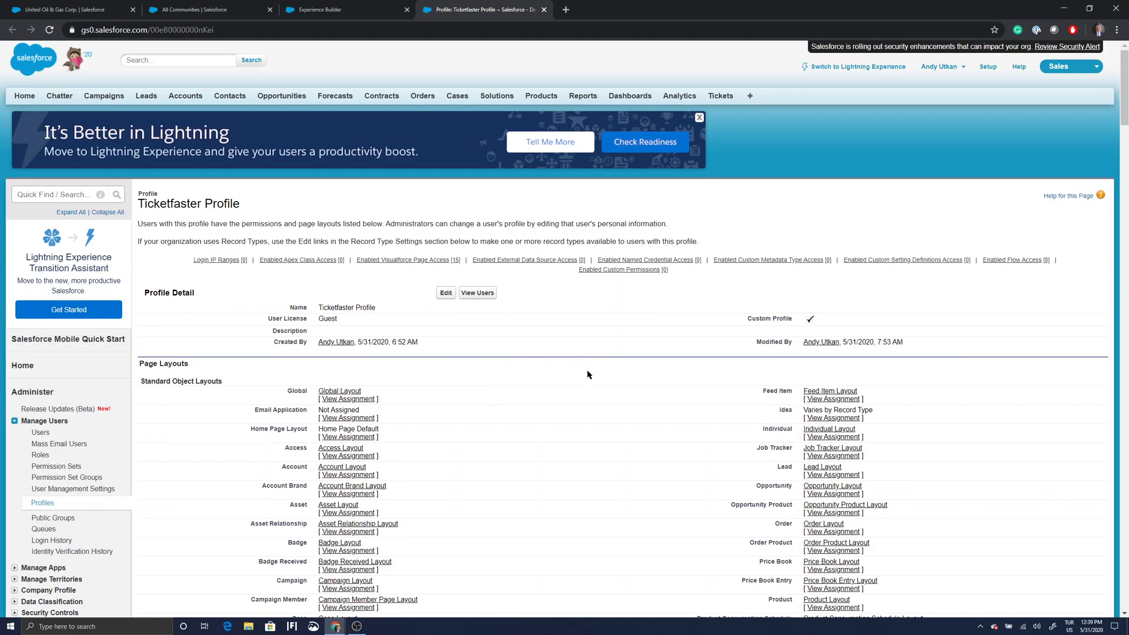
Review the Ticketfaster Profile's Guest license, layouts and security settings, then start editing it.
scroll(579, 371, "down", 4)
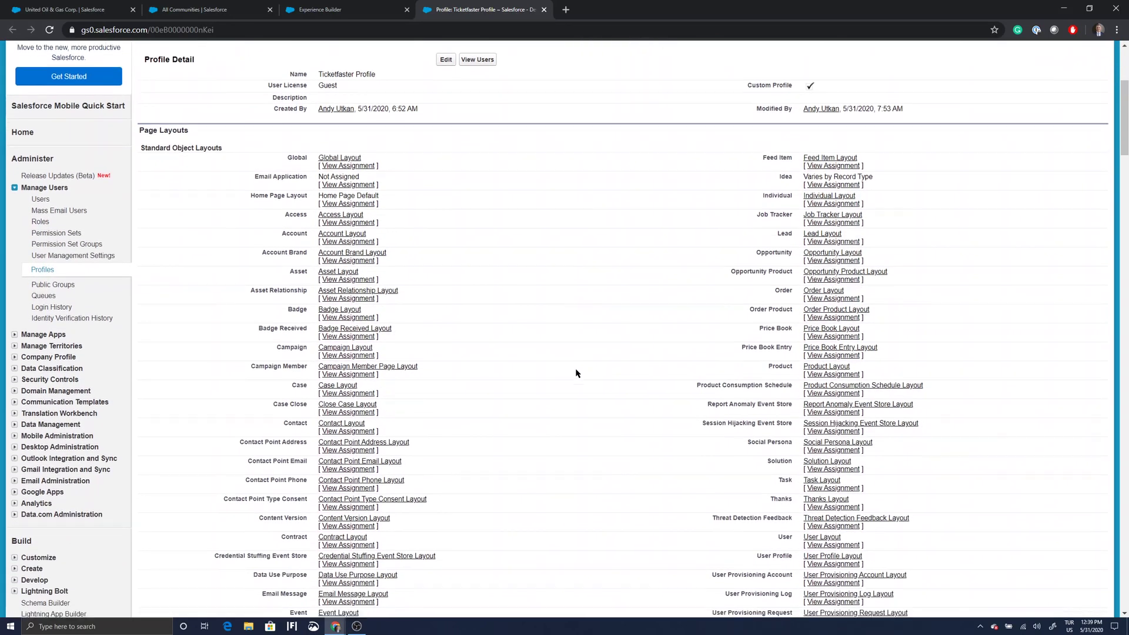
scroll(576, 372, "down", 2)
scroll(575, 374, "down", 2)
scroll(575, 375, "up", 2)
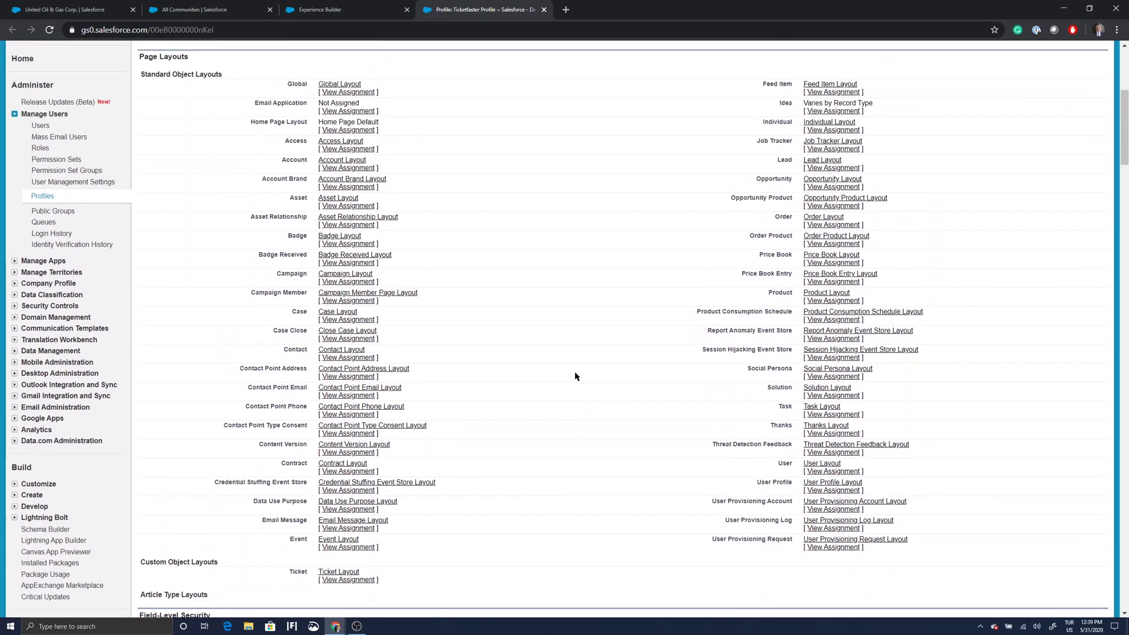
scroll(575, 376, "up", 1)
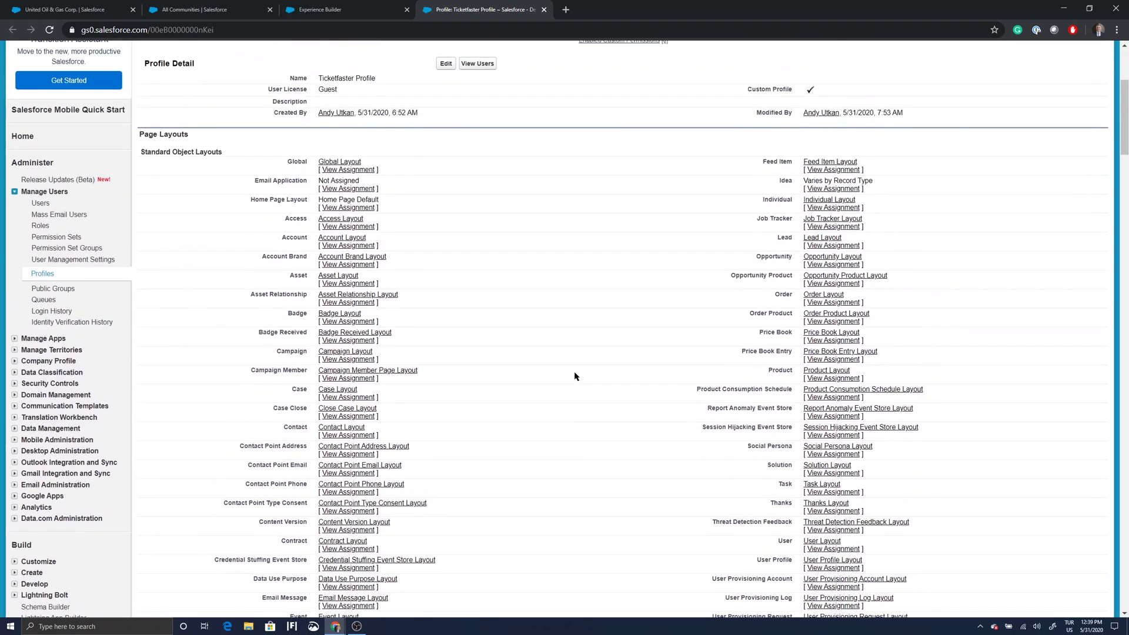
scroll(575, 376, "down", 1)
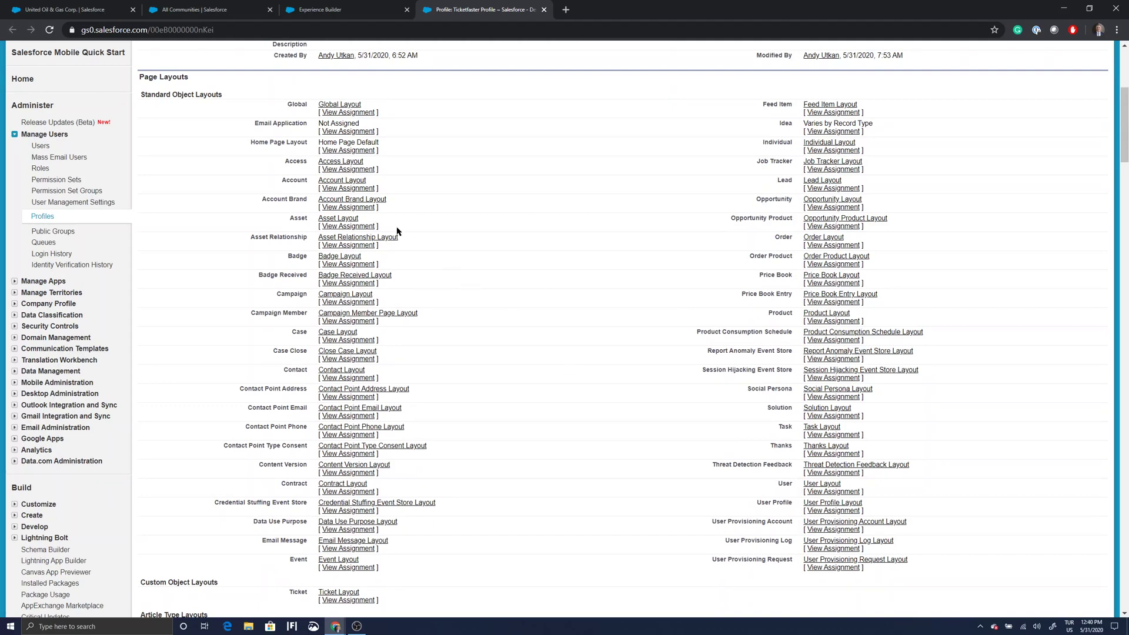
scroll(405, 235, "up", 3)
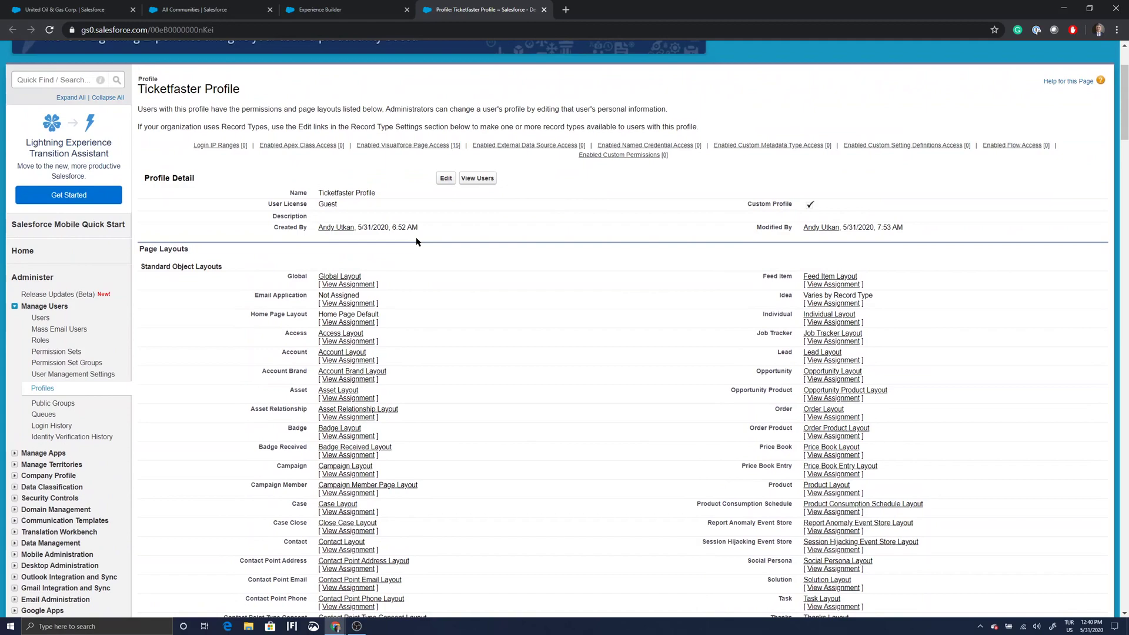
scroll(417, 241, "down", 9)
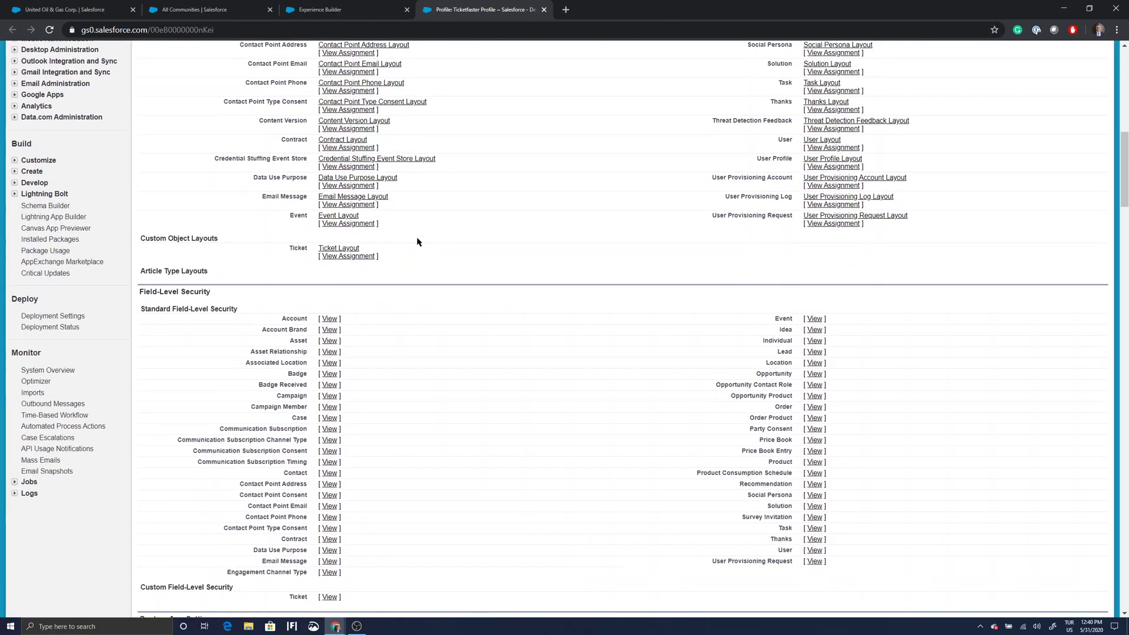
scroll(417, 241, "down", 3)
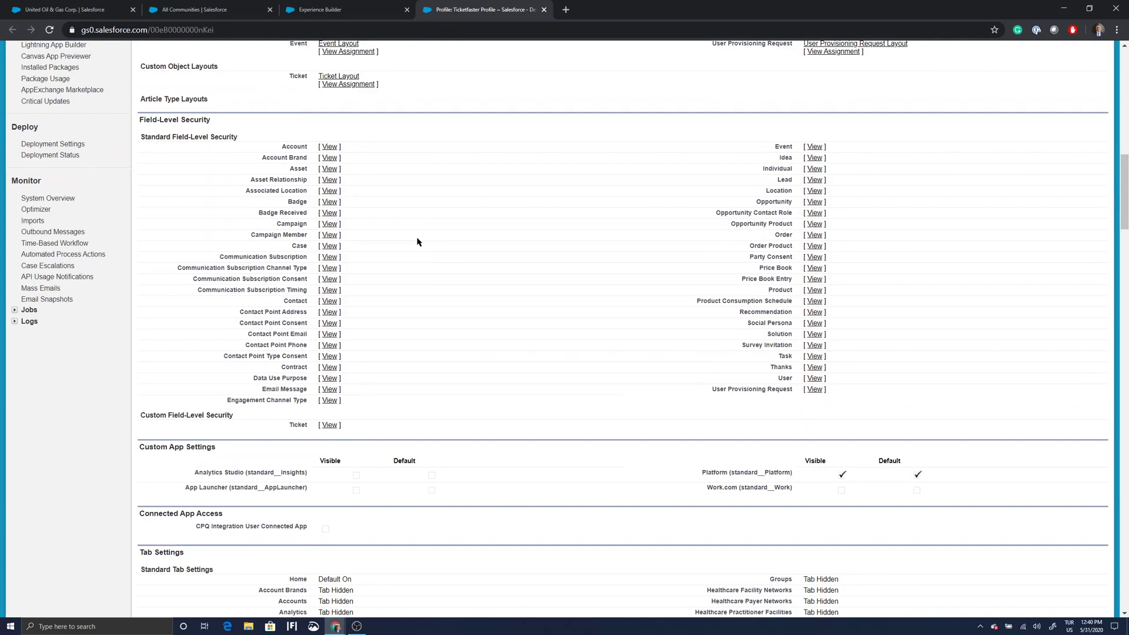
scroll(417, 241, "up", 12)
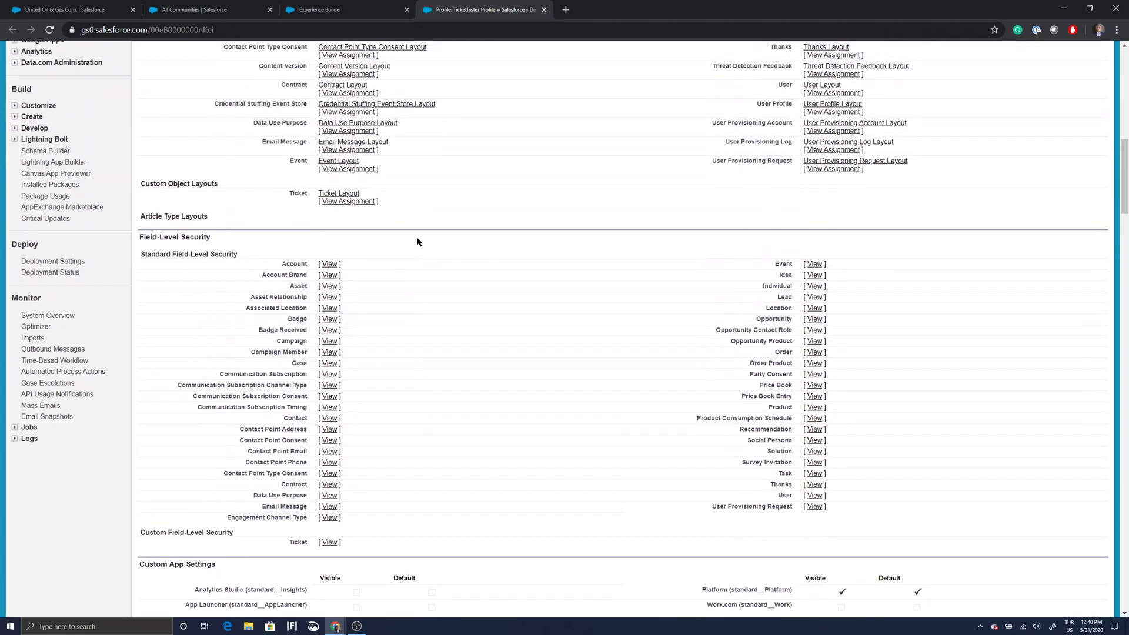
scroll(418, 242, "down", 1)
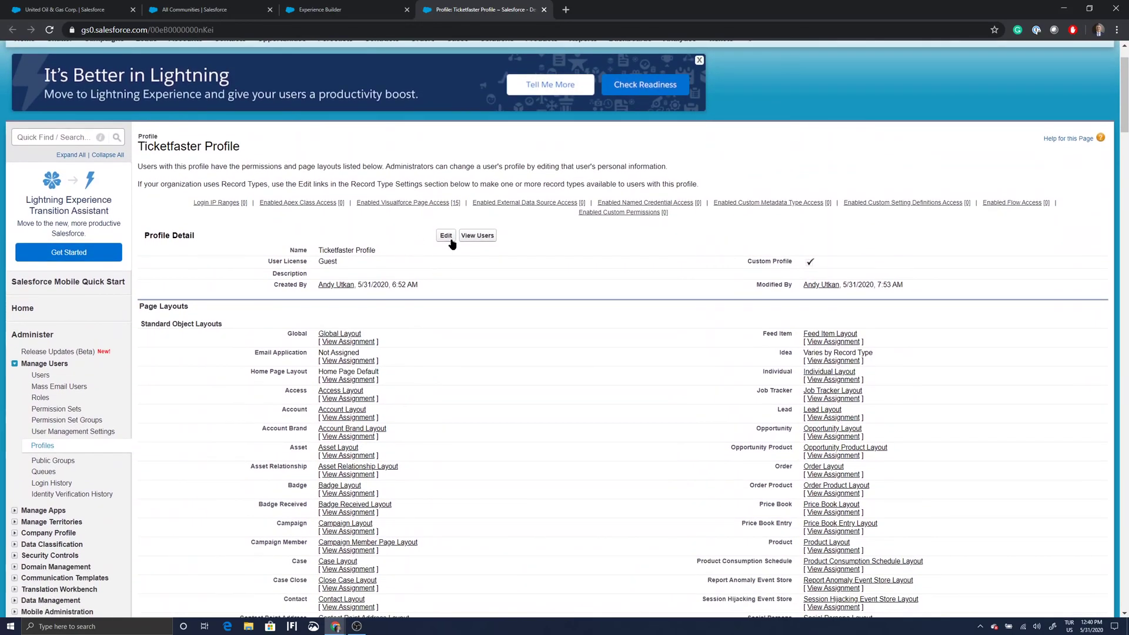
left_click(445, 234)
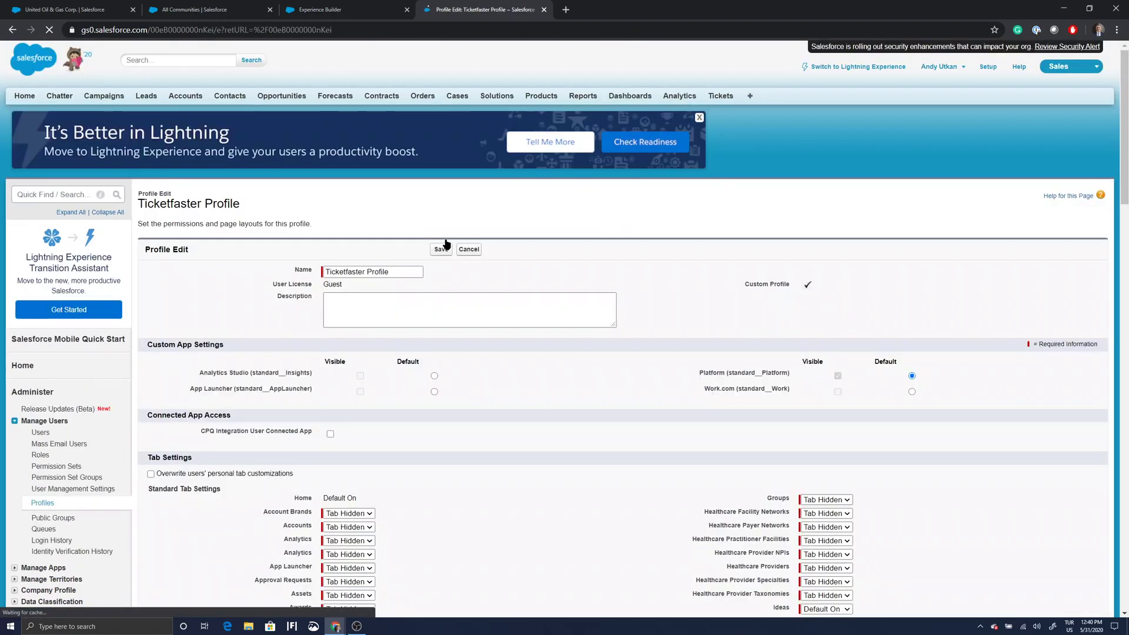
Scroll the Ticketfaster Profile edit page through the Contacts and Tickets object permissions.
scroll(488, 370, "down", 7)
scroll(483, 361, "down", 9)
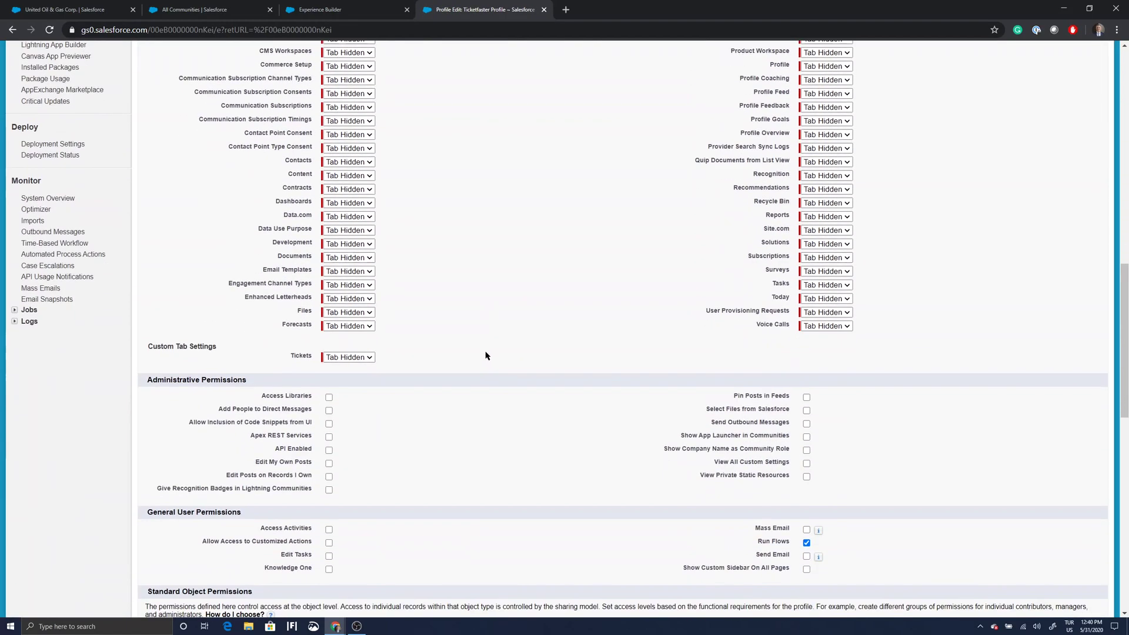
scroll(483, 353, "down", 4)
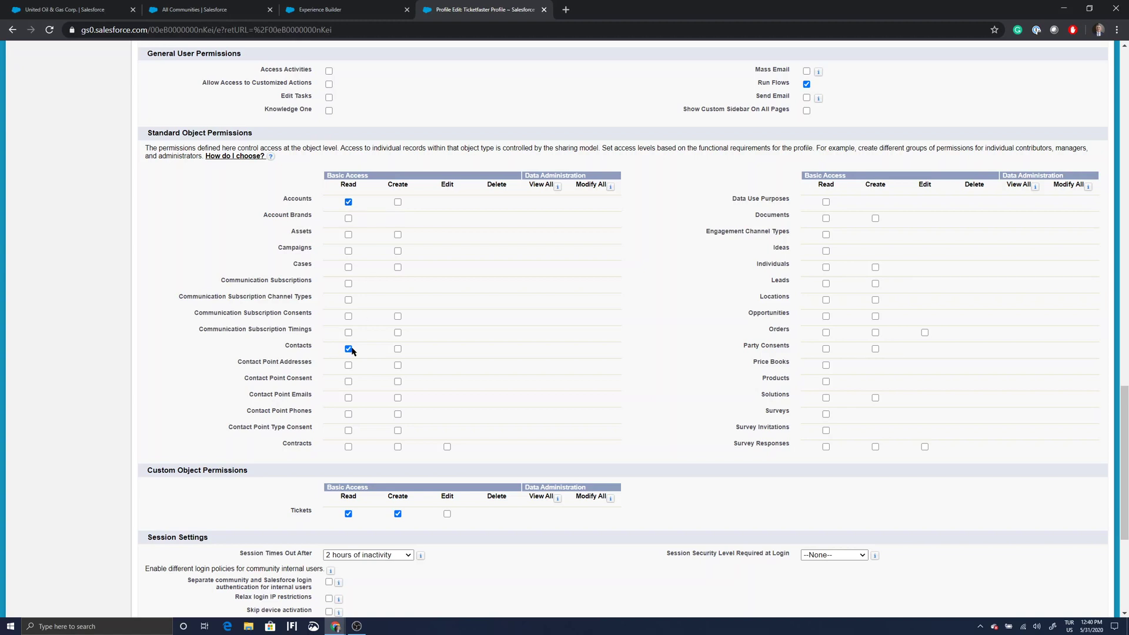
scroll(459, 318, "down", 3)
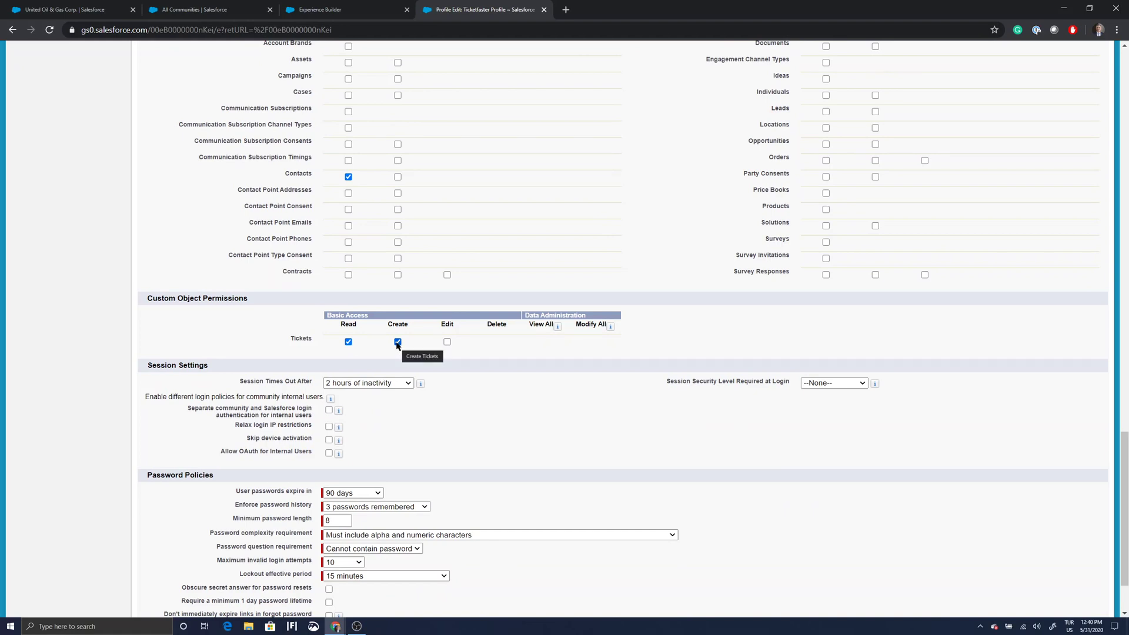
scroll(398, 345, "up", 5)
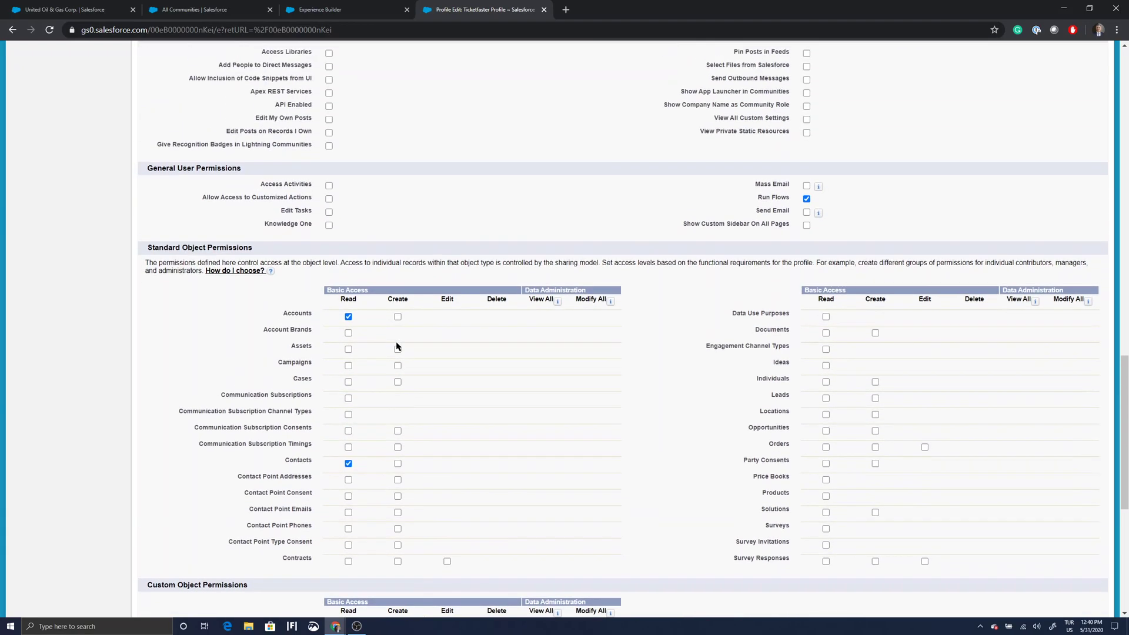
scroll(398, 346, "up", 1)
scroll(398, 345, "down", 1)
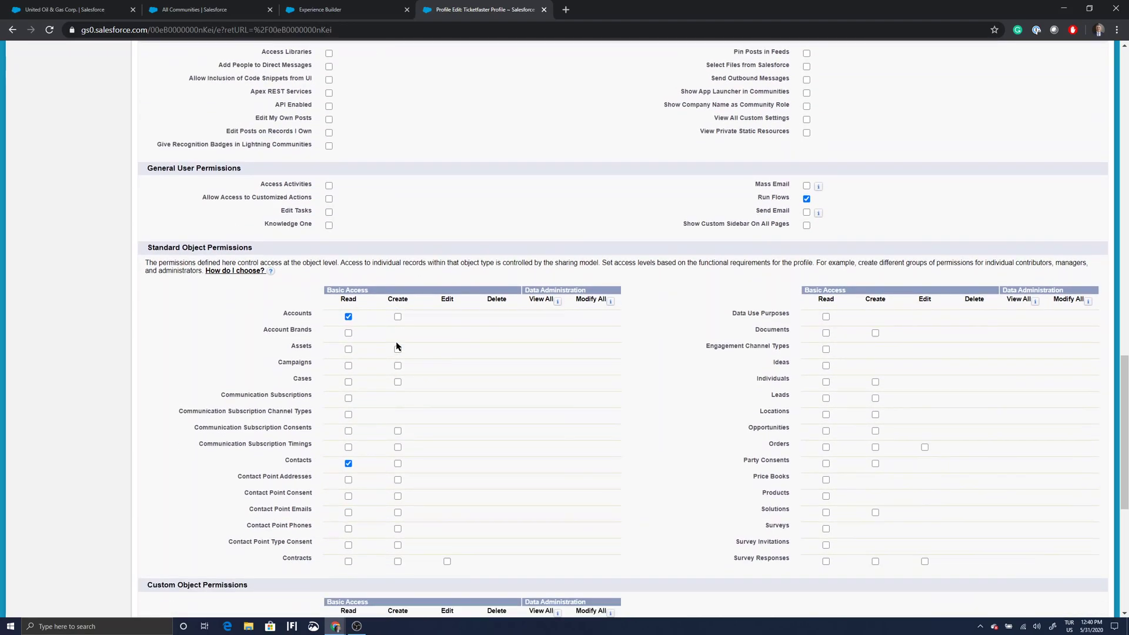
scroll(397, 346, "up", 1)
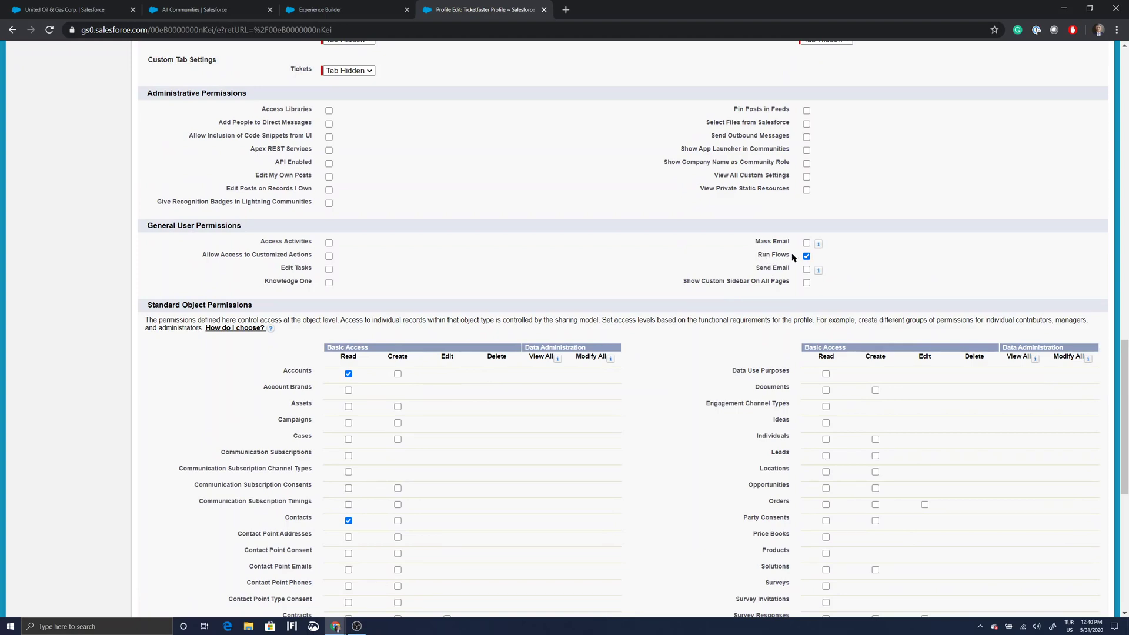
scroll(600, 284, "down", 7)
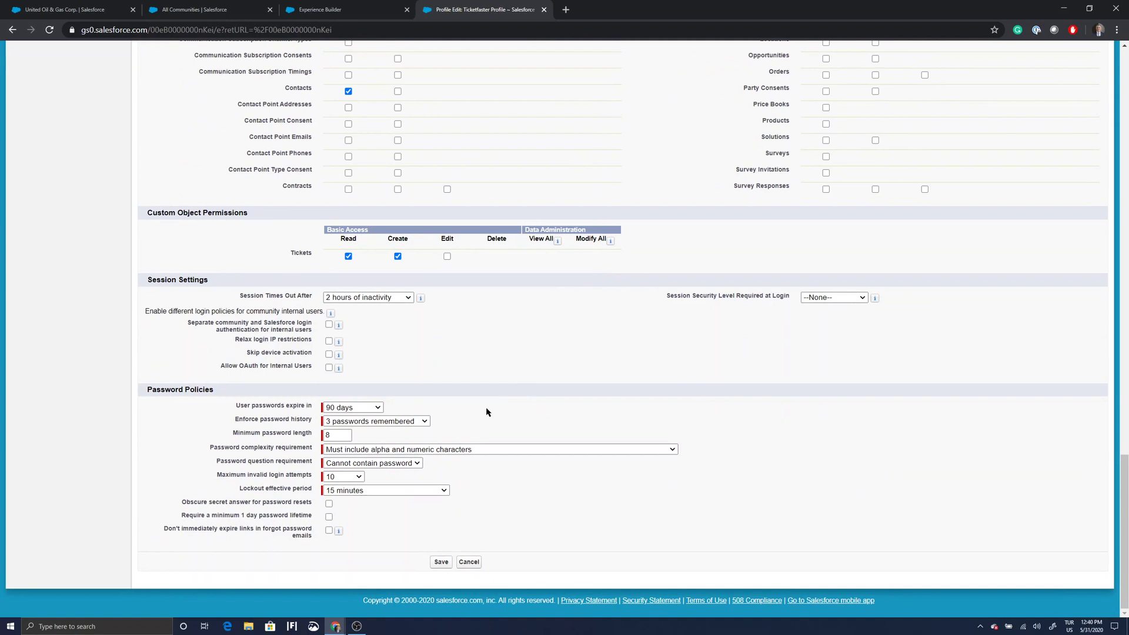
Save the guest profile permissions, then search Setup for 'sharin' from All Communities.
left_click(443, 563)
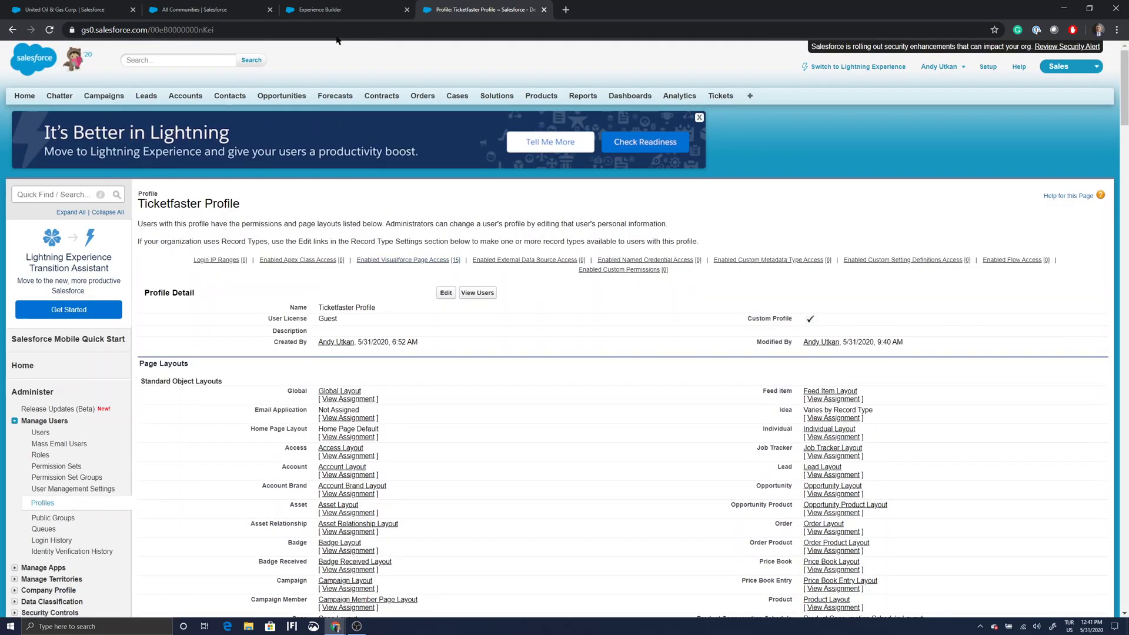
left_click(327, 9)
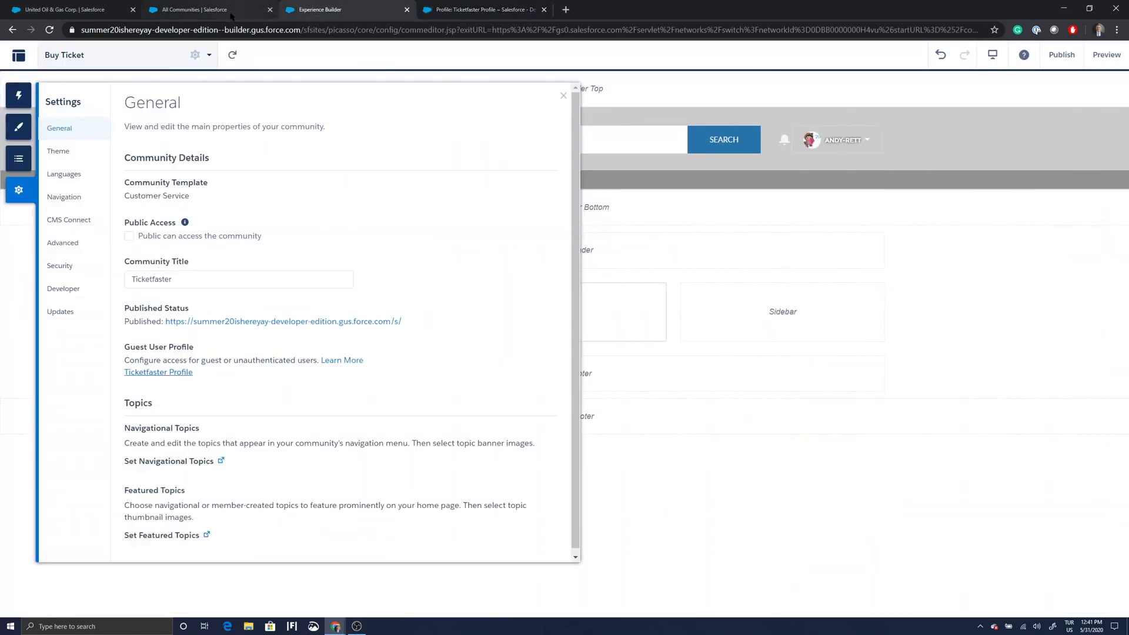
left_click(231, 15)
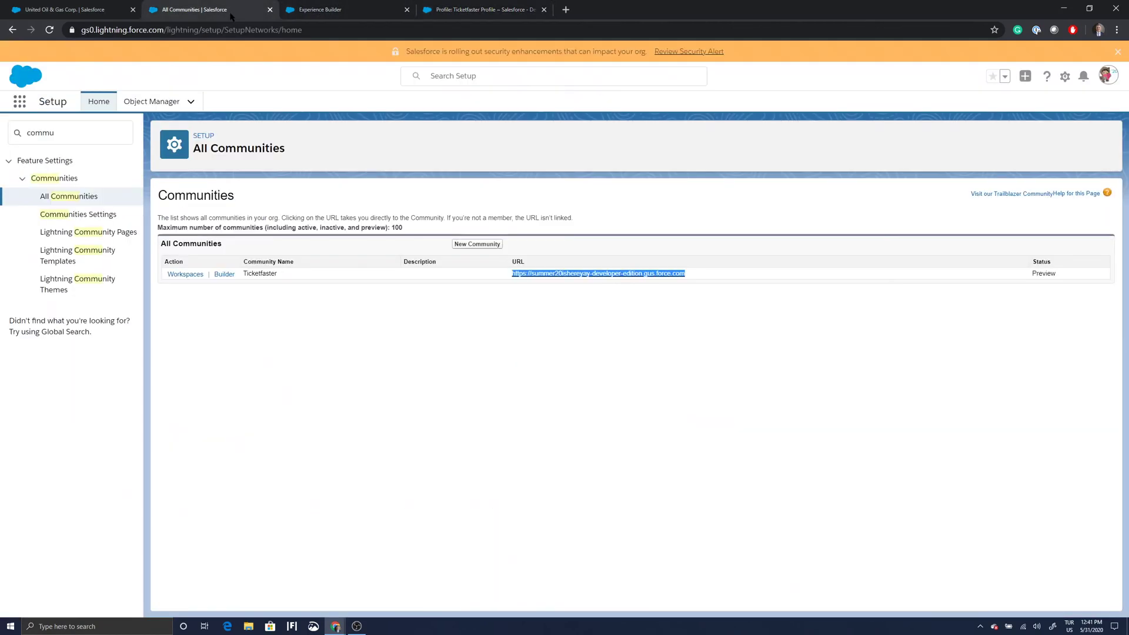
left_click(98, 137)
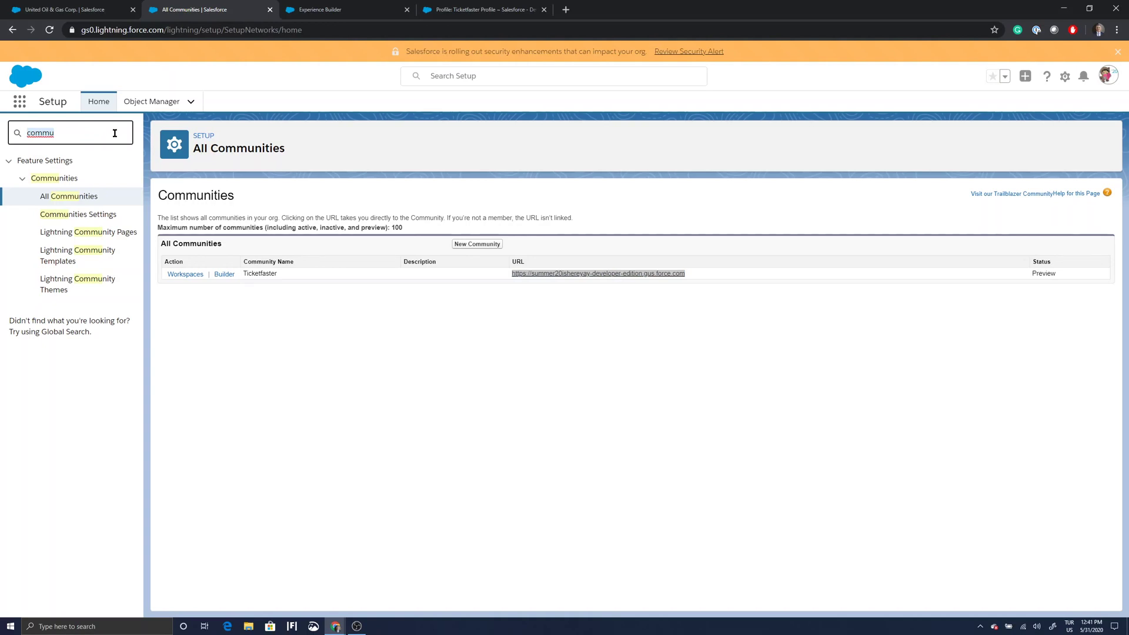
type("sharing")
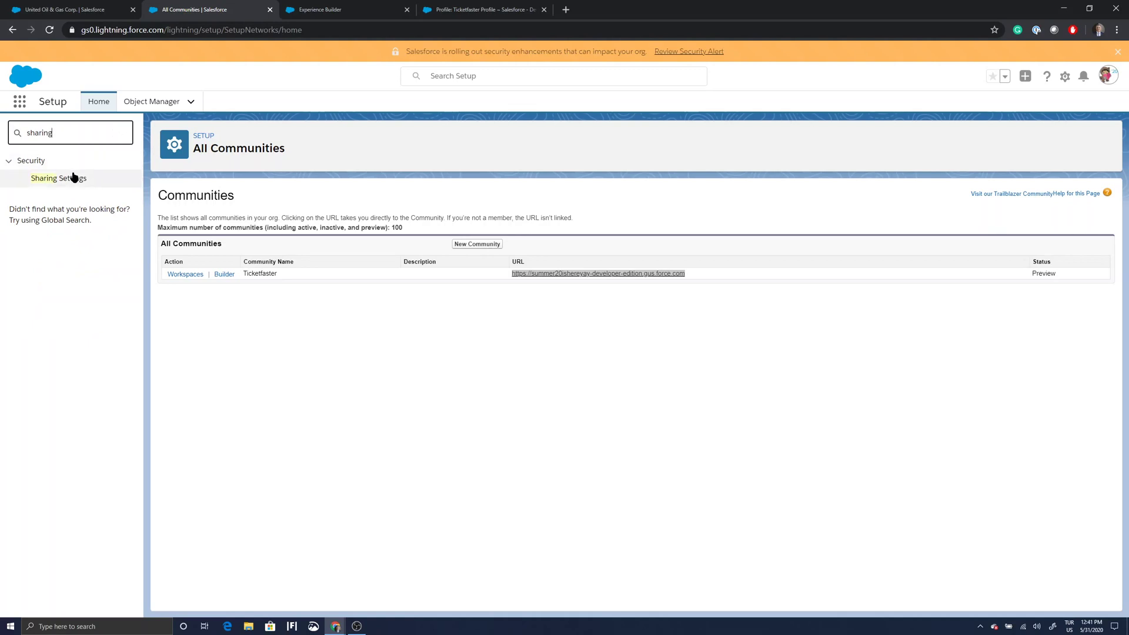
Open Sharing Settings, review the Organization-Wide Defaults, and start editing them.
left_click(73, 178)
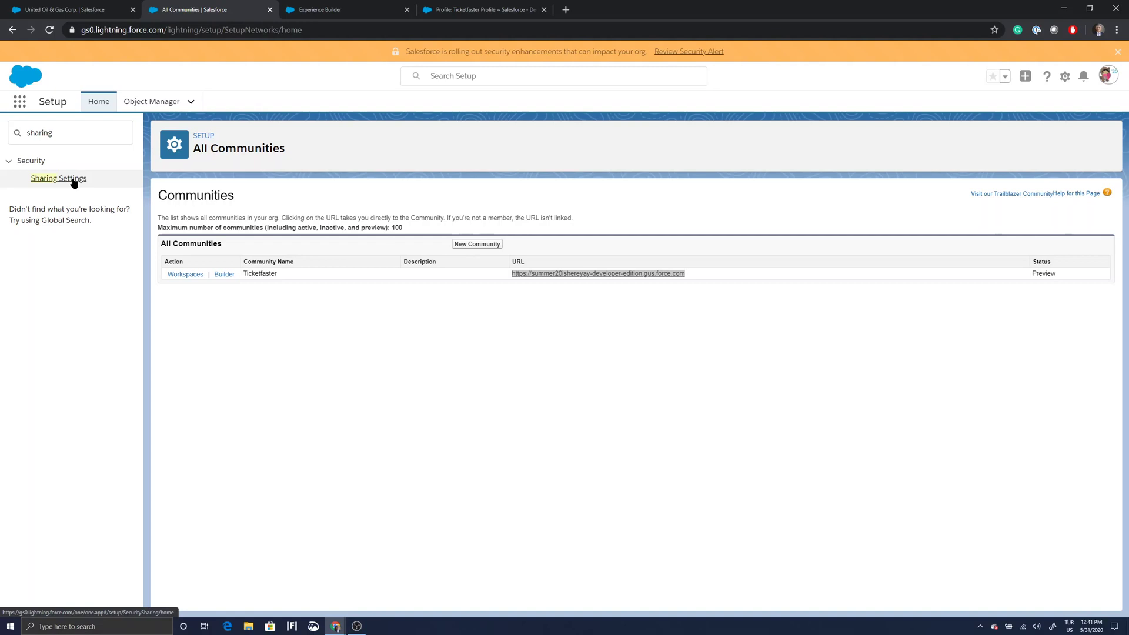
left_click(73, 181)
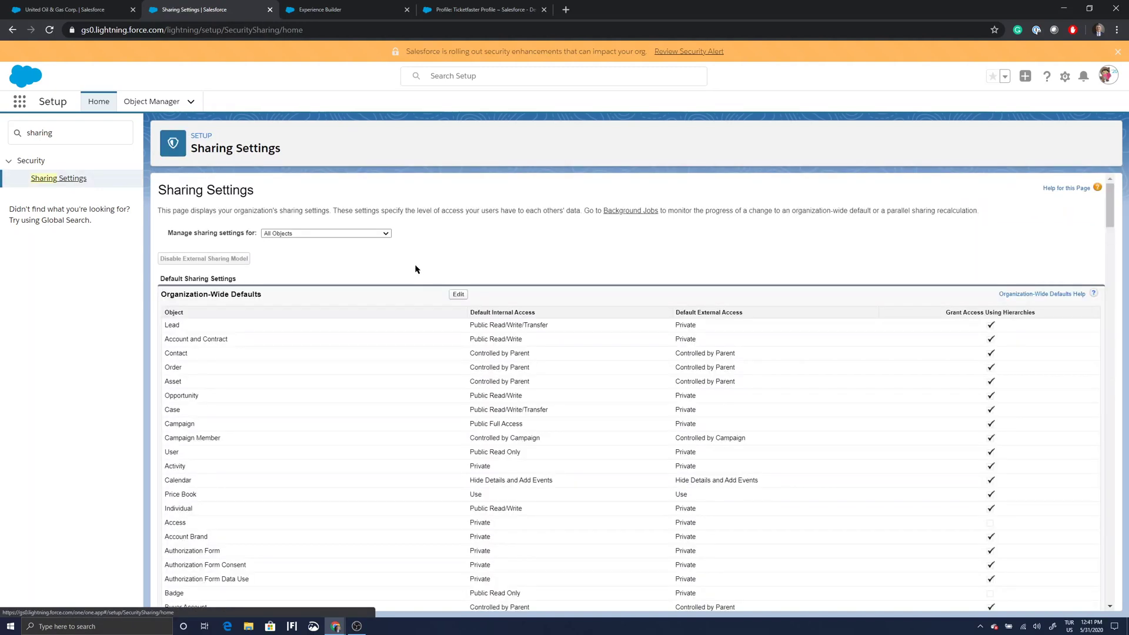
scroll(427, 238, "down", 1)
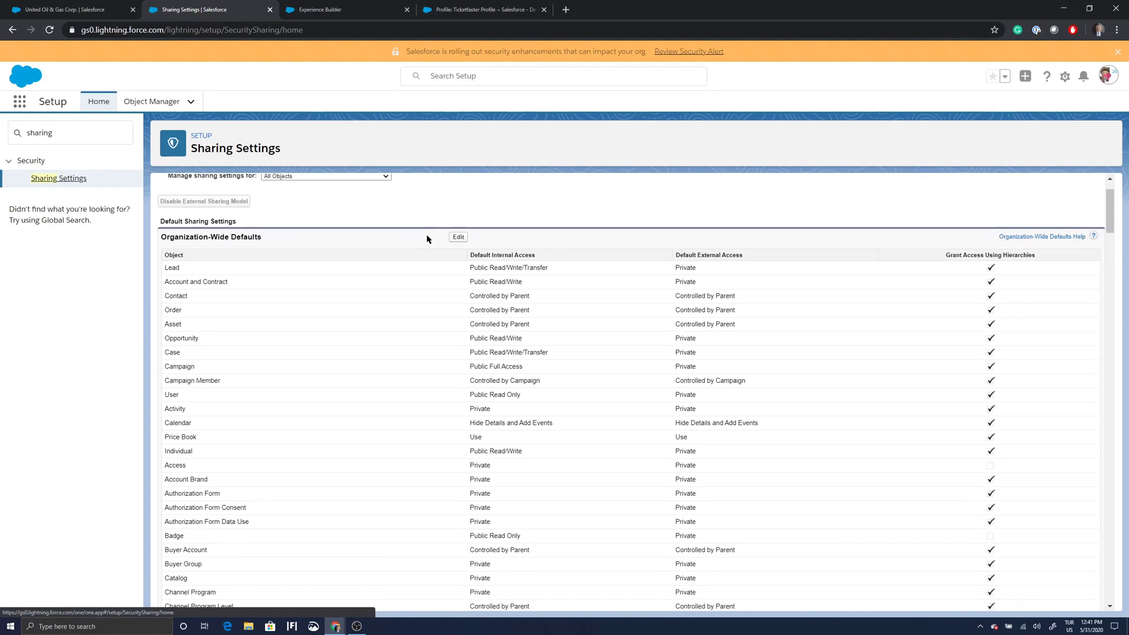
scroll(428, 239, "down", 3)
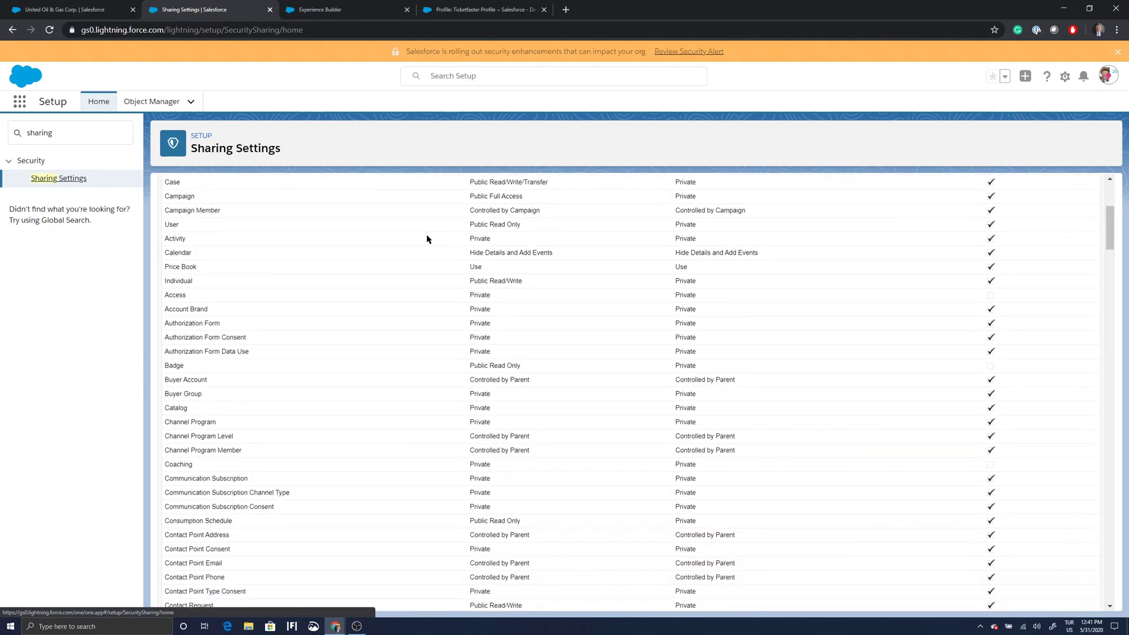
scroll(427, 239, "up", 3)
scroll(428, 239, "up", 1)
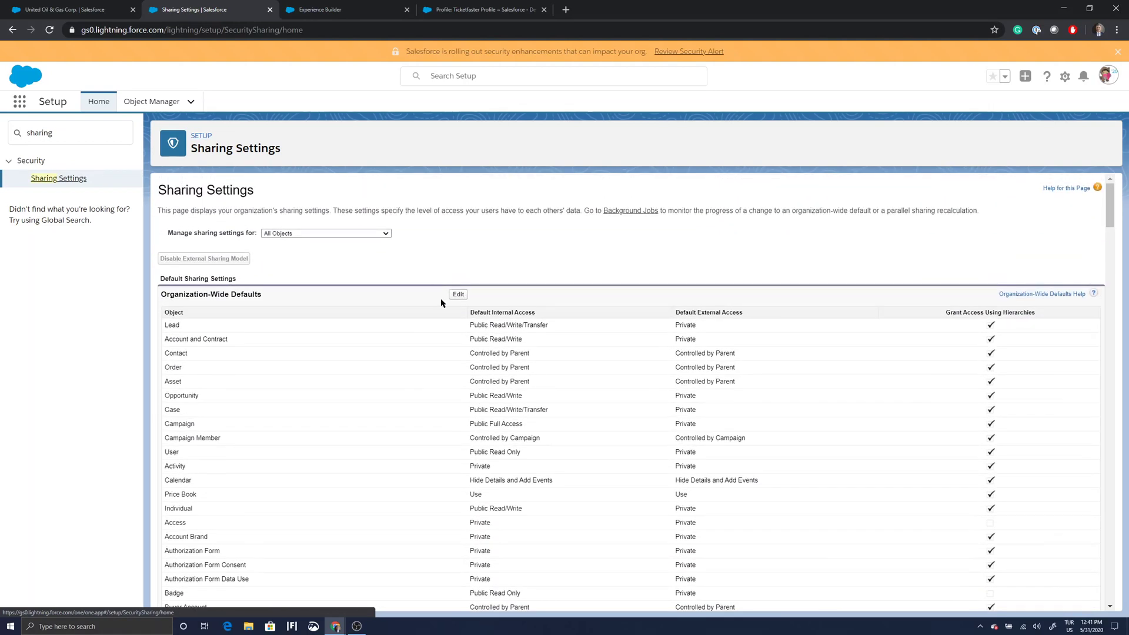
left_click(458, 294)
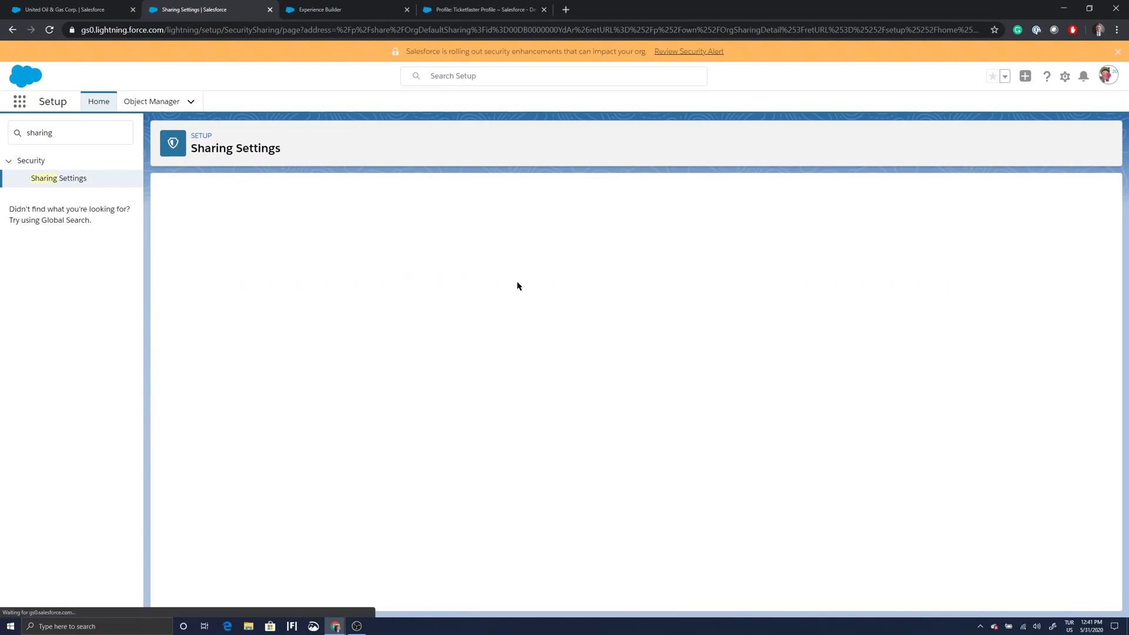
Check the Ticket default on the Organization-Wide Defaults edit page, then cancel without changes.
scroll(633, 312, "down", 2)
scroll(633, 313, "down", 12)
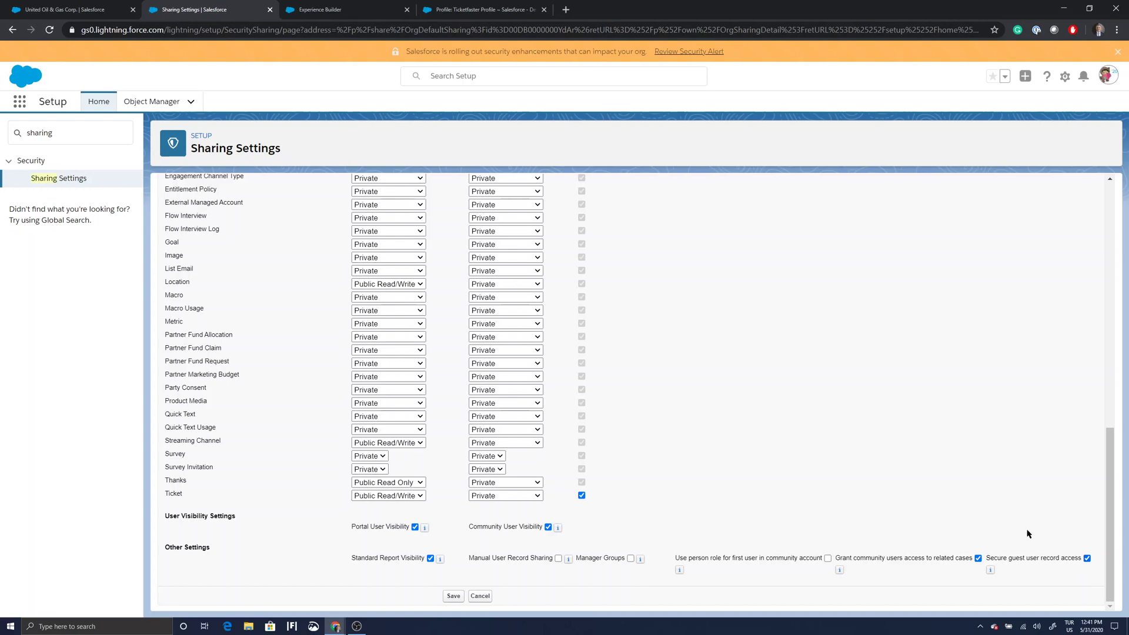
scroll(869, 475, "up", 20)
scroll(866, 481, "up", 1)
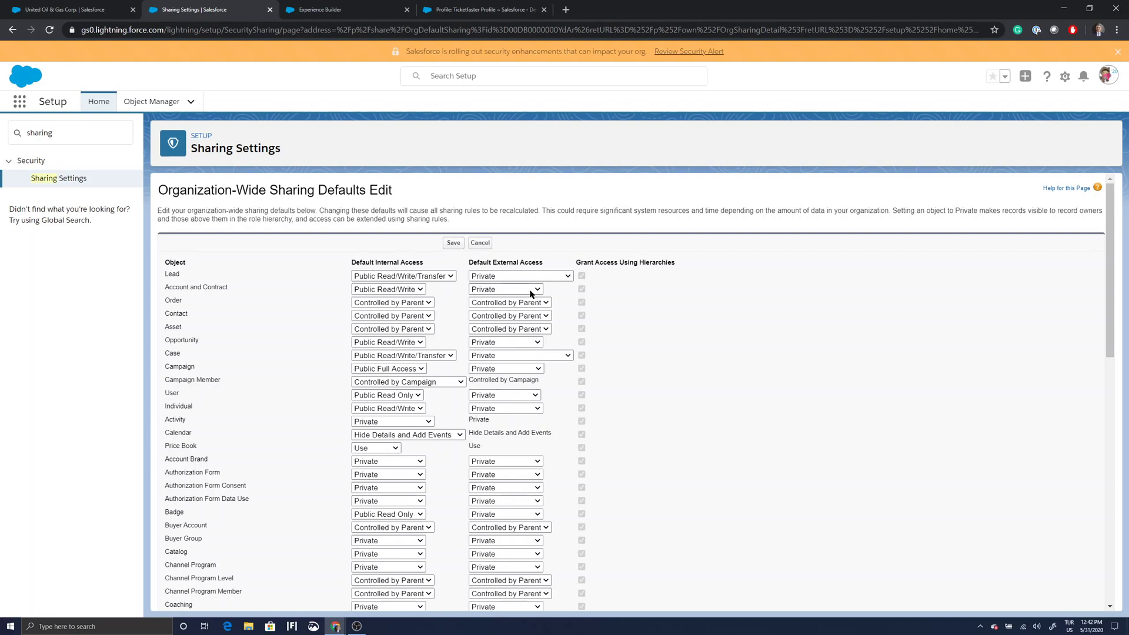
scroll(535, 294, "down", 1)
scroll(547, 288, "up", 1)
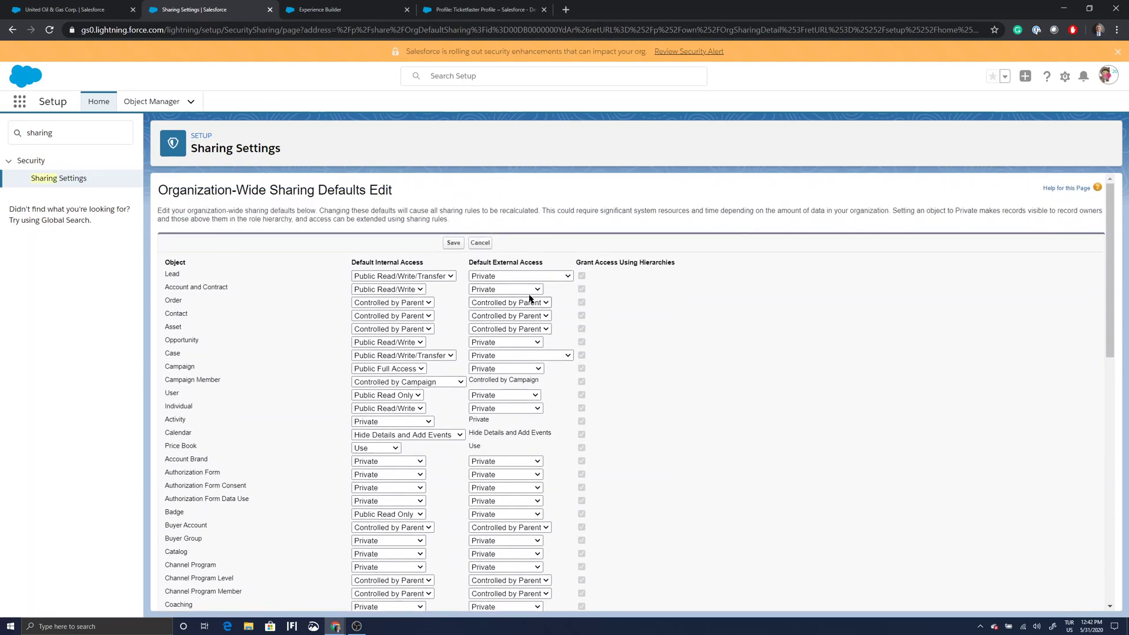
left_click(479, 244)
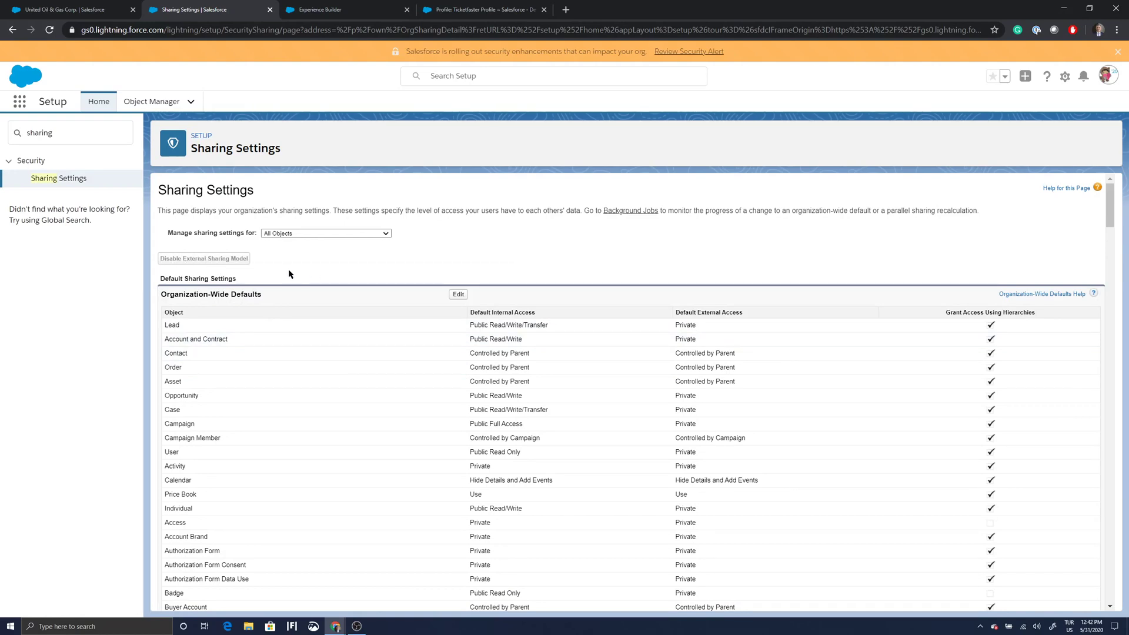
Scroll down to Account Sharing Rules and begin a new rule.
scroll(290, 272, "down", 12)
scroll(292, 274, "down", 2)
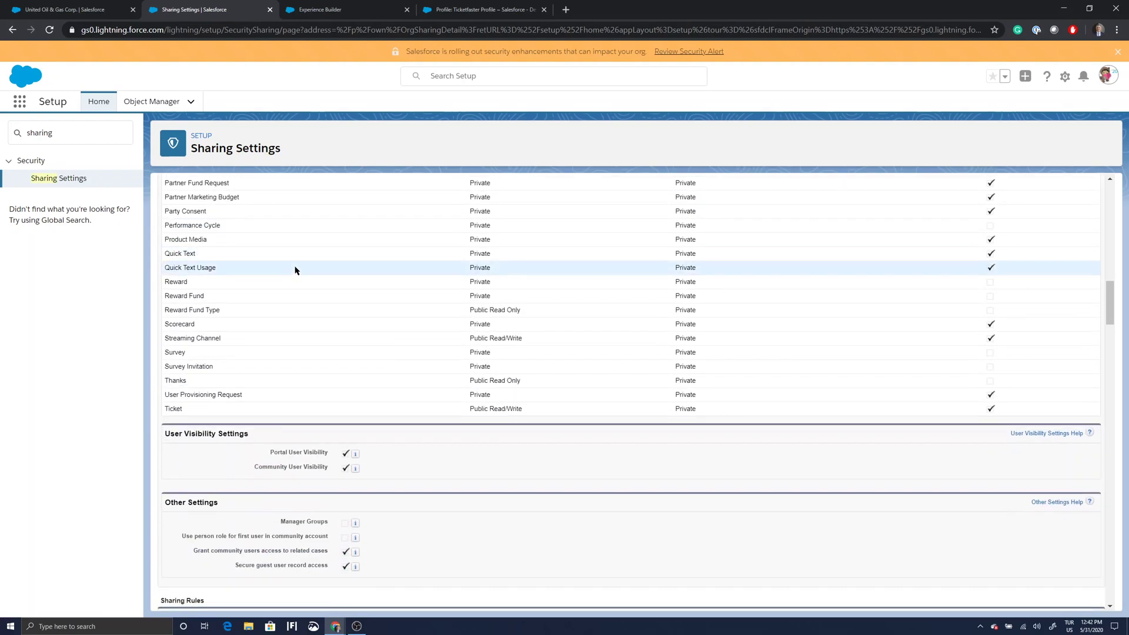
scroll(295, 271, "down", 2)
scroll(296, 270, "down", 1)
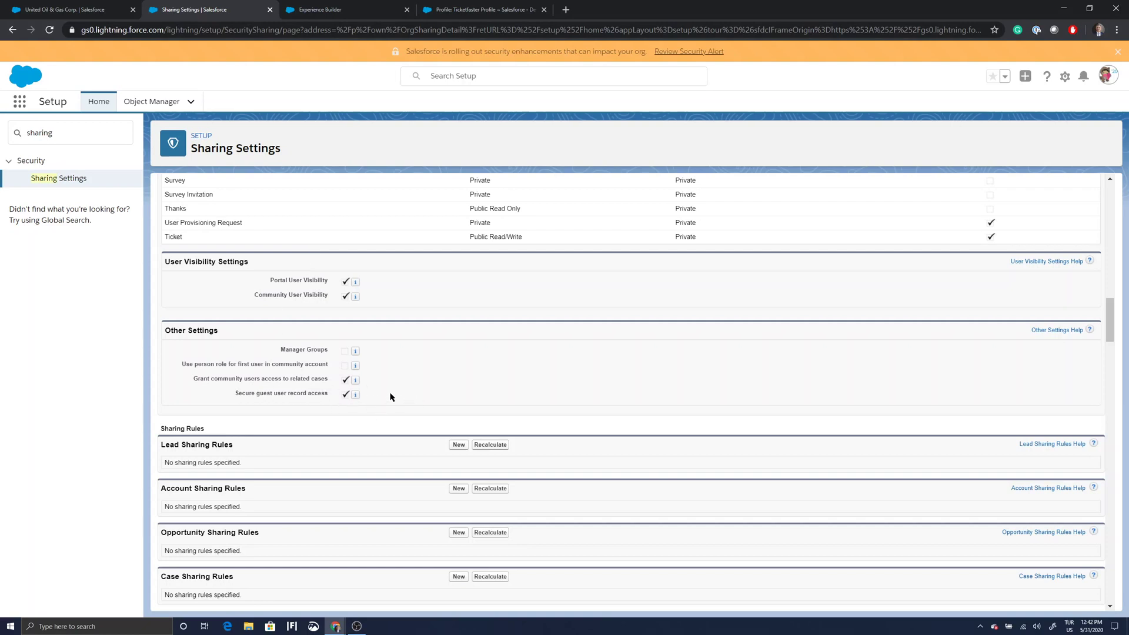
scroll(390, 397, "down", 1)
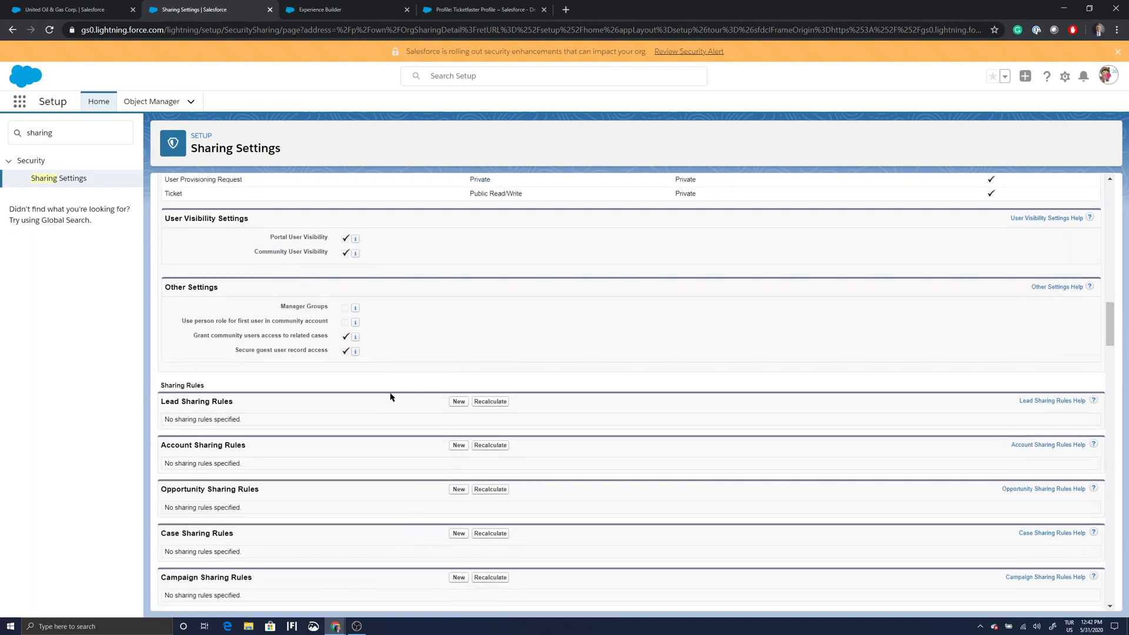
scroll(390, 397, "down", 3)
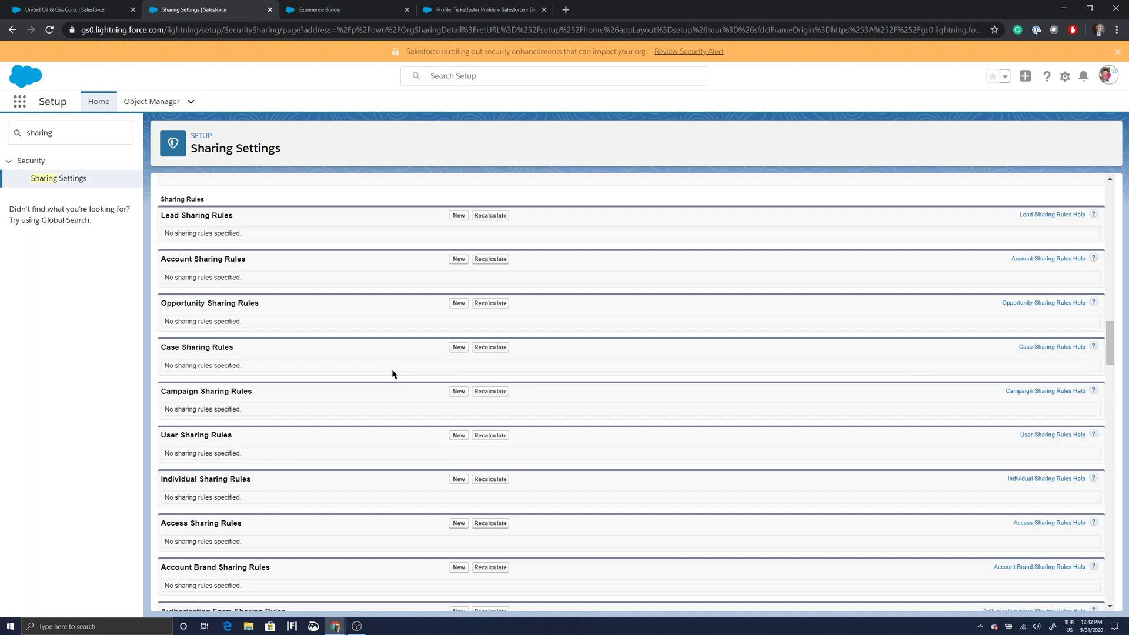
left_click(459, 260)
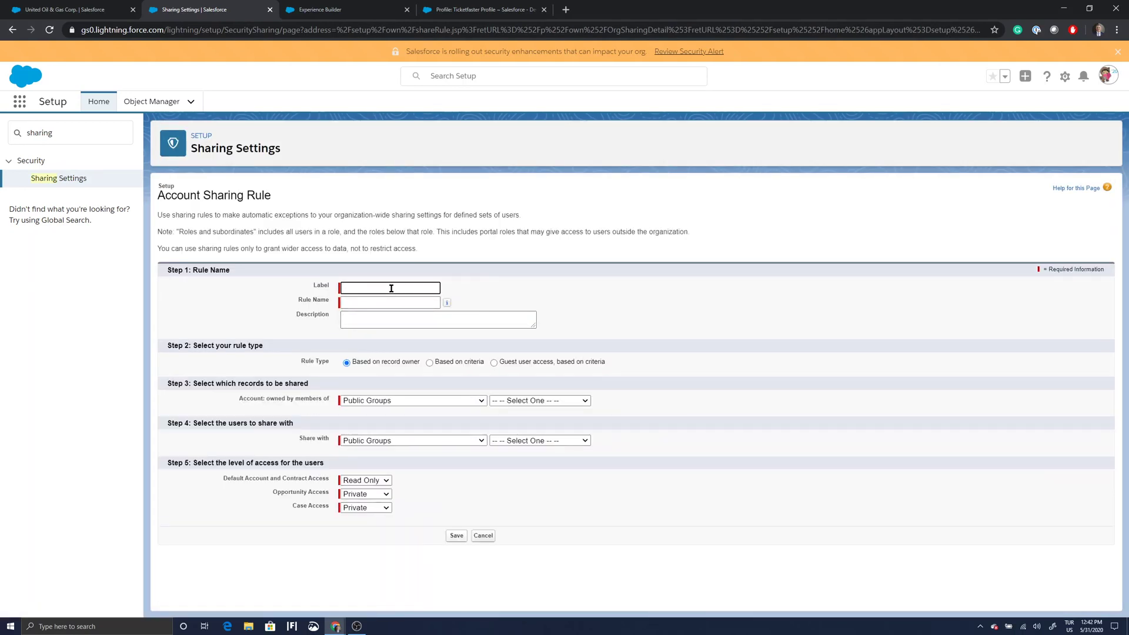
Name the rule 'Share Account with Community Guest User' and make it a guest user criteria rule.
type("Share Accou")
type("nt")
type(" with")
type(" Communi")
type("ty Guest")
type(" User")
left_click(408, 303)
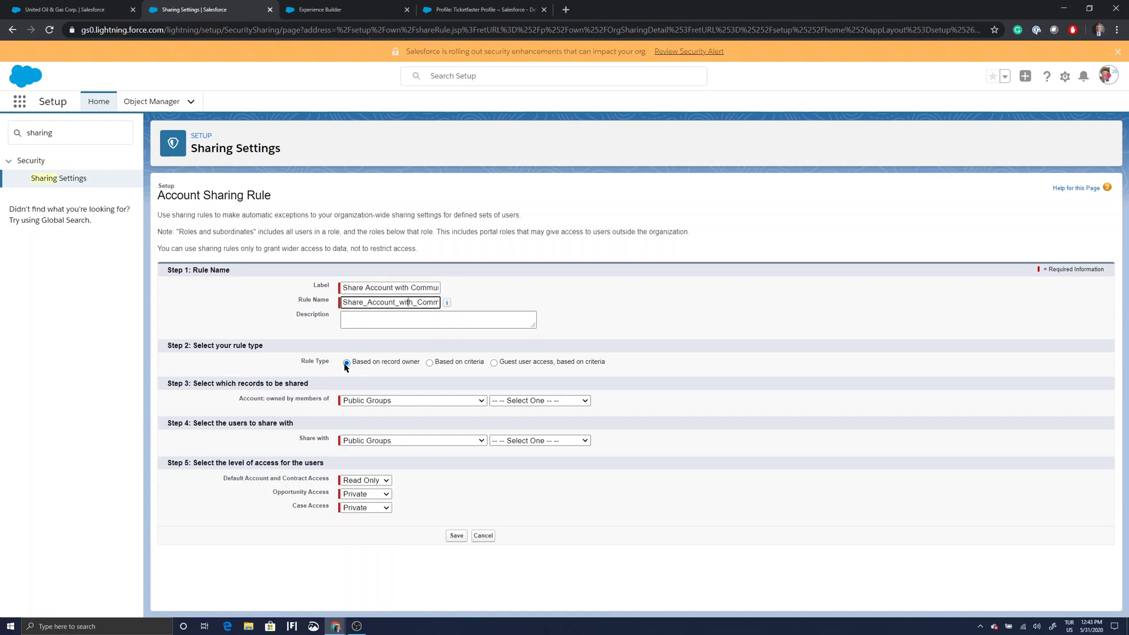
left_click(494, 363)
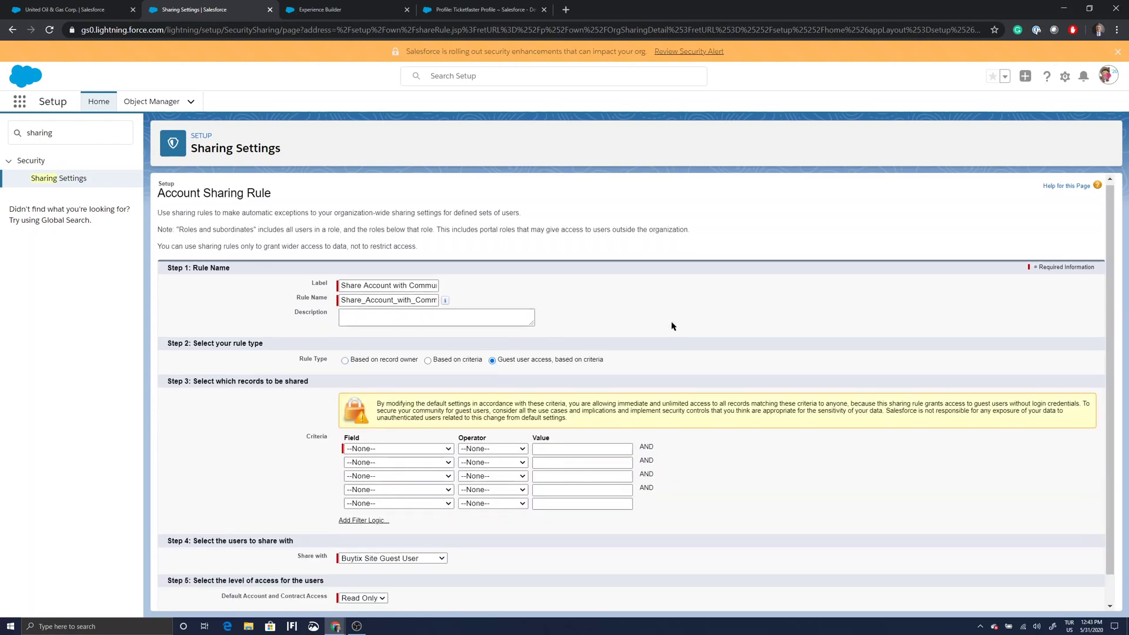
scroll(674, 327, "down", 1)
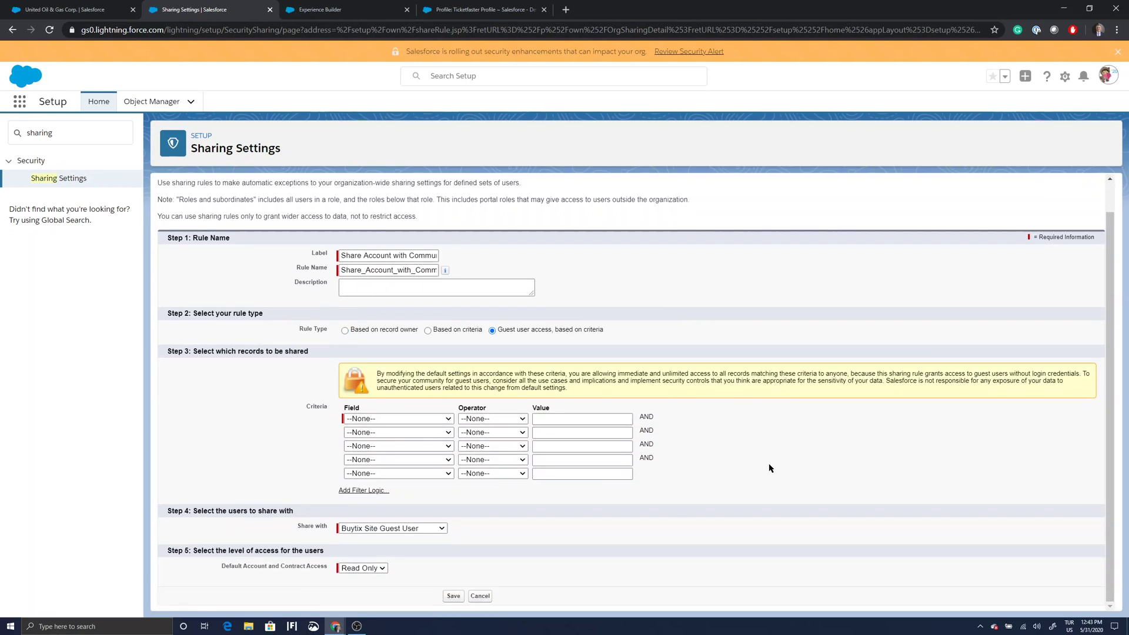
Set the rule criterion to Ownership equals Other.
left_click(449, 419)
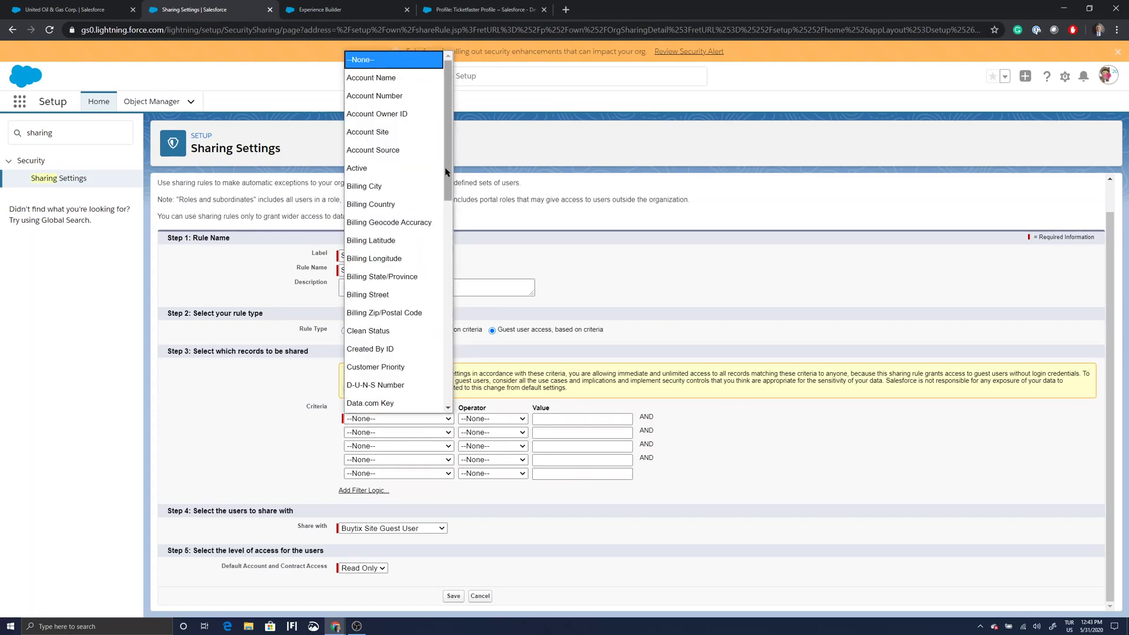
left_click_drag(445, 172, 451, 308)
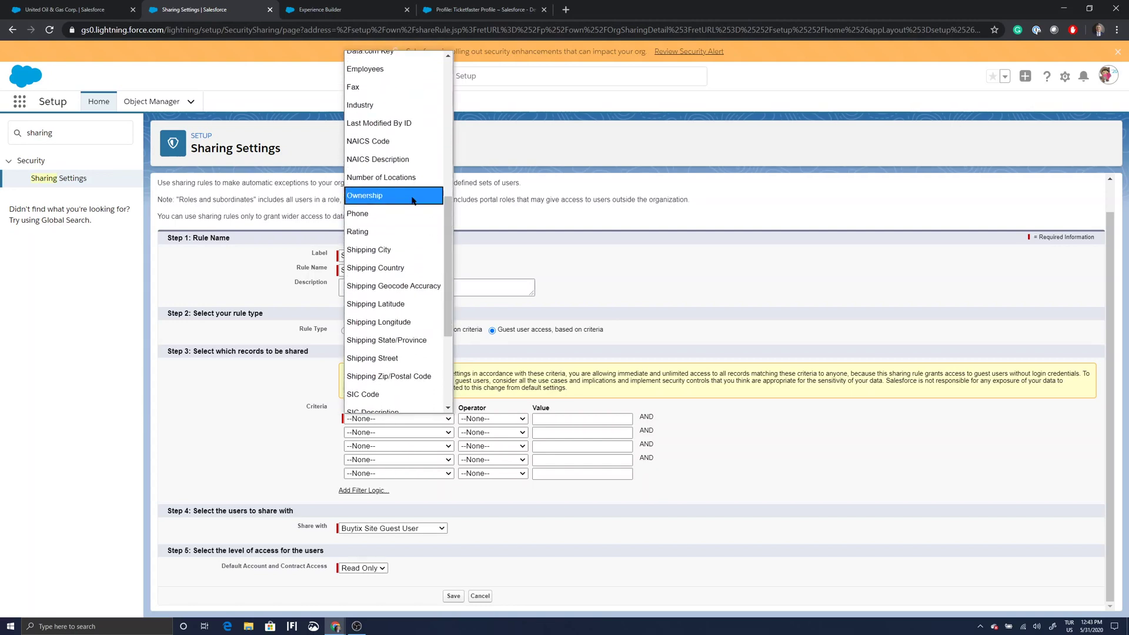
left_click(382, 195)
left_click(522, 420)
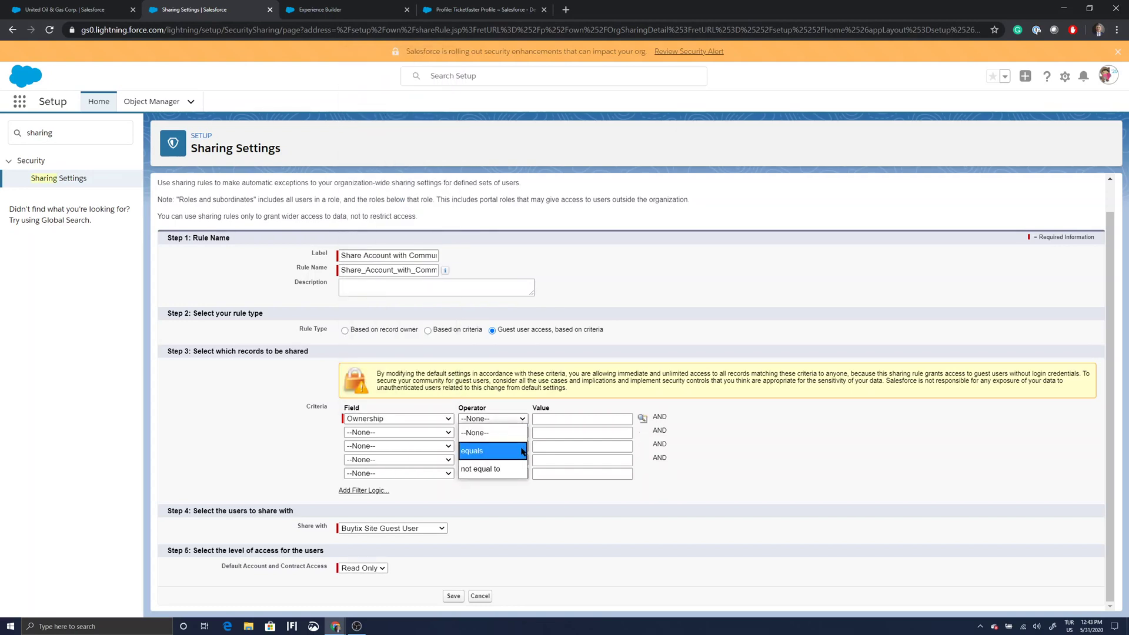
left_click(522, 450)
left_click(558, 420)
type("Other")
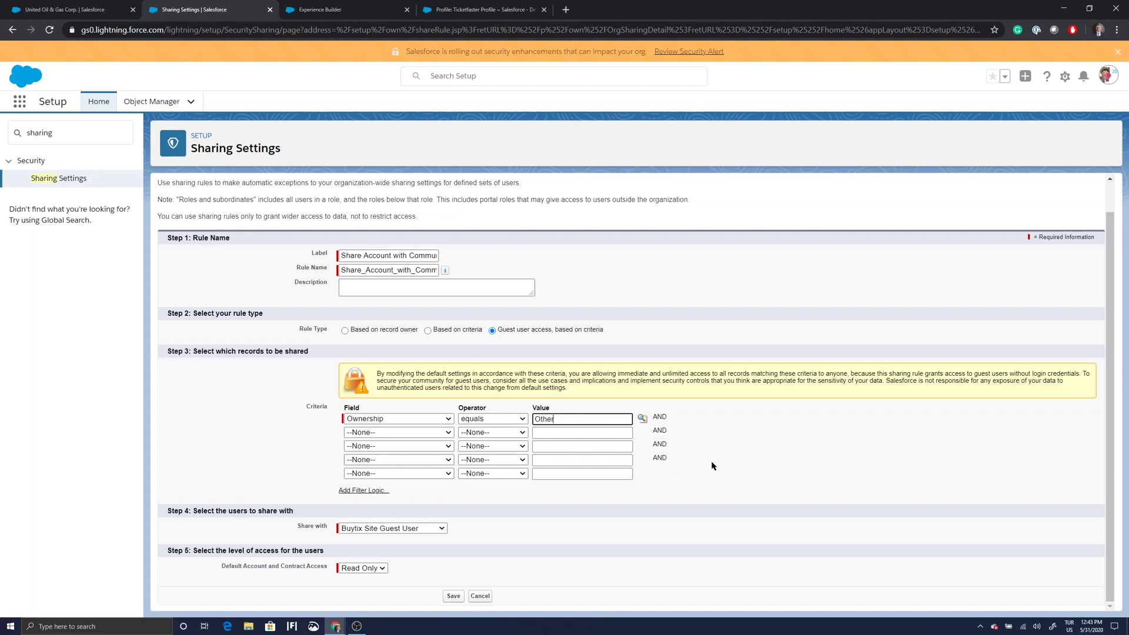
Share Read Only with Ticketfaster Site Guest User and save the rule.
left_click(440, 529)
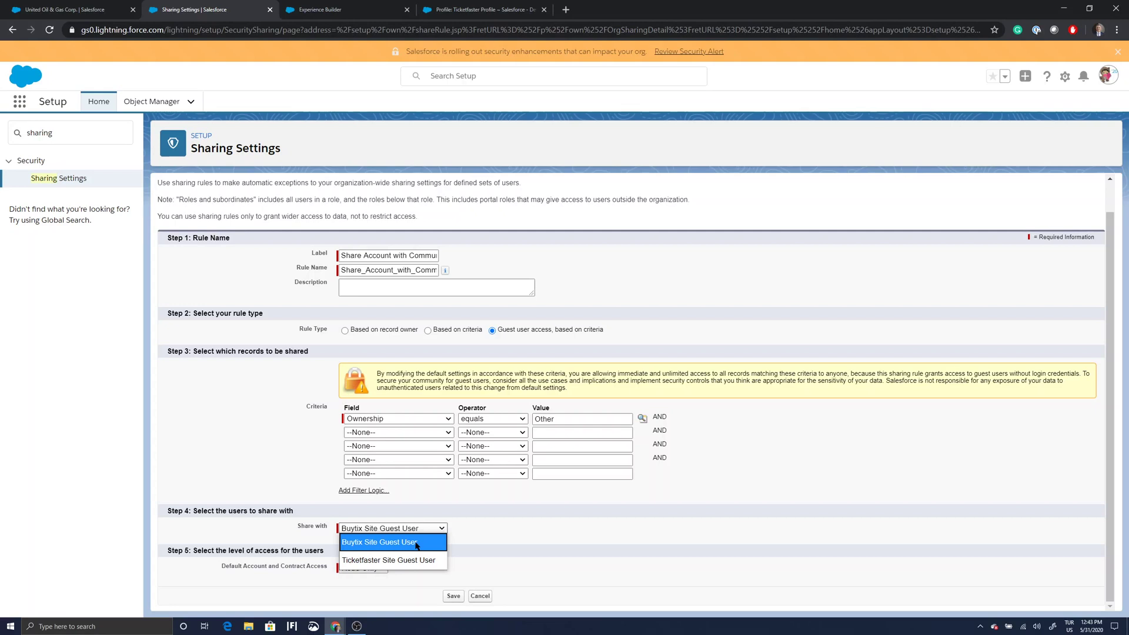
left_click(386, 561)
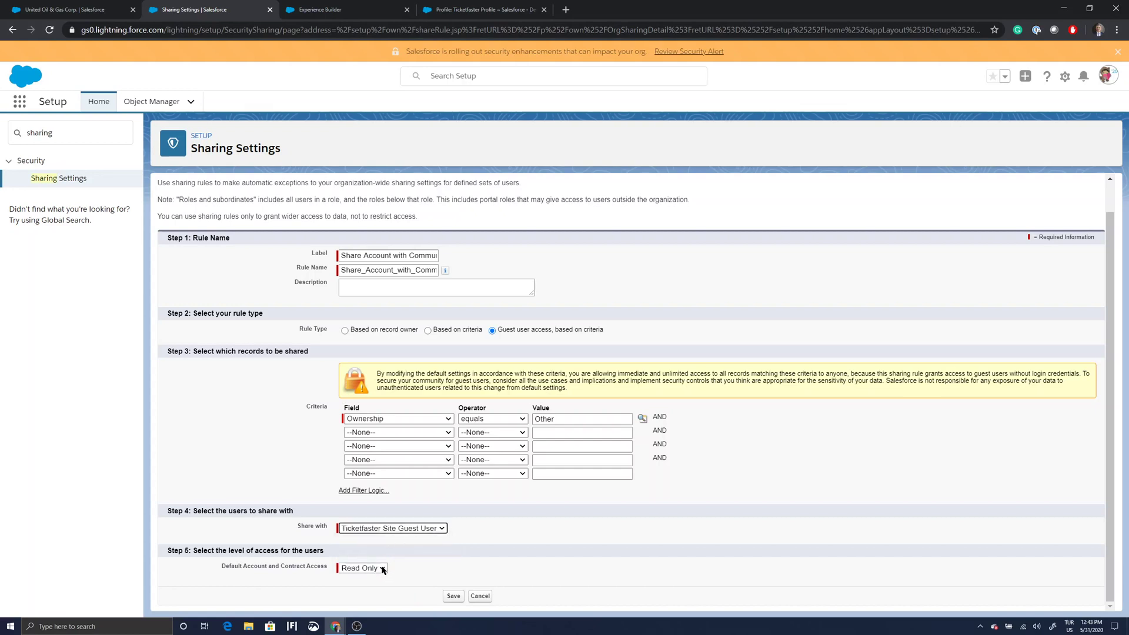
left_click(382, 567)
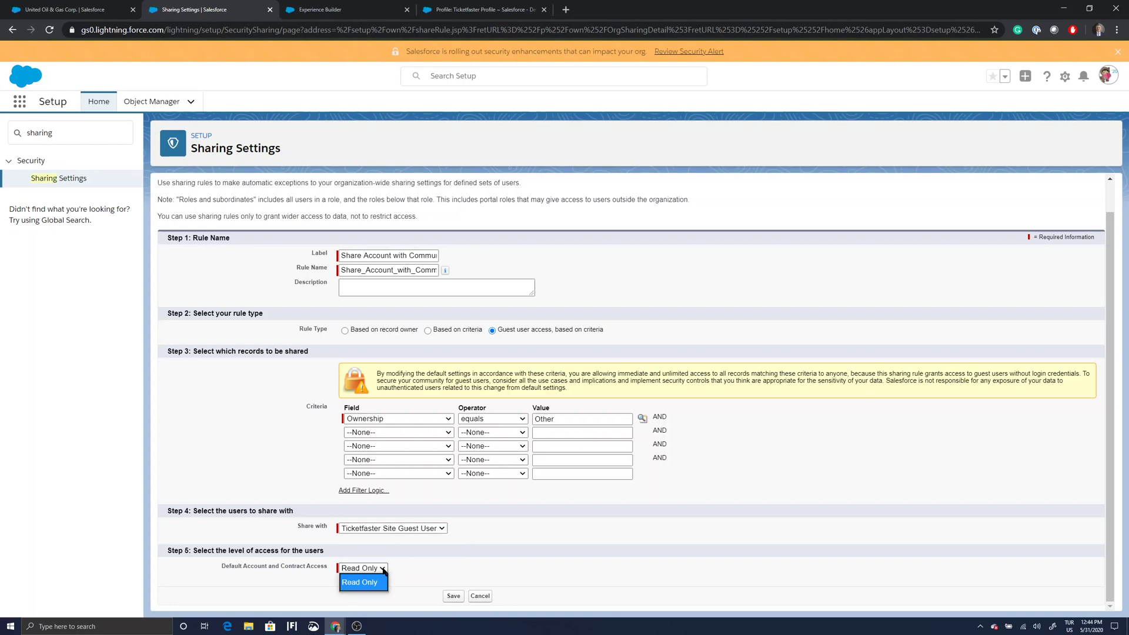
left_click(382, 570)
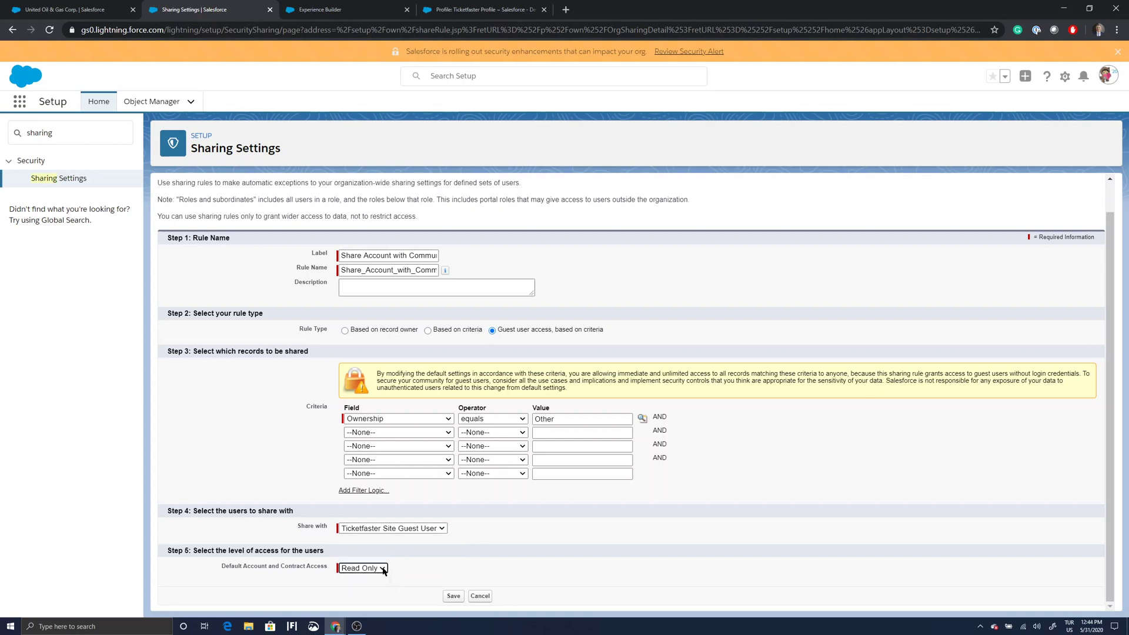
left_click(453, 597)
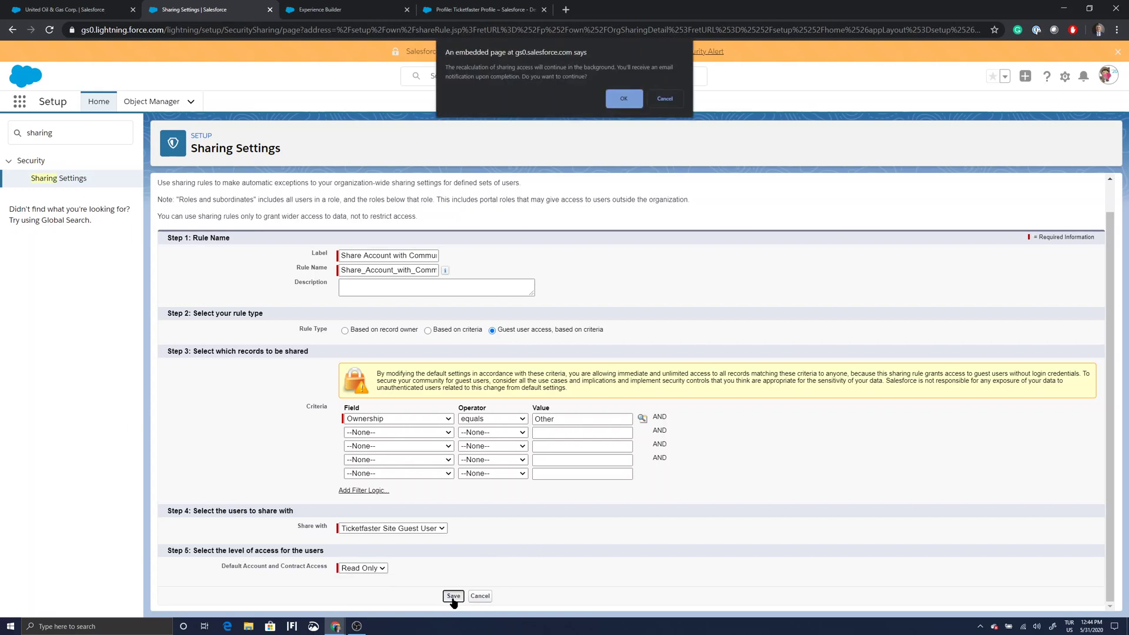
Confirm the background sharing recalculation and review the Organization-Wide Defaults on Sharing Settings.
left_click(629, 104)
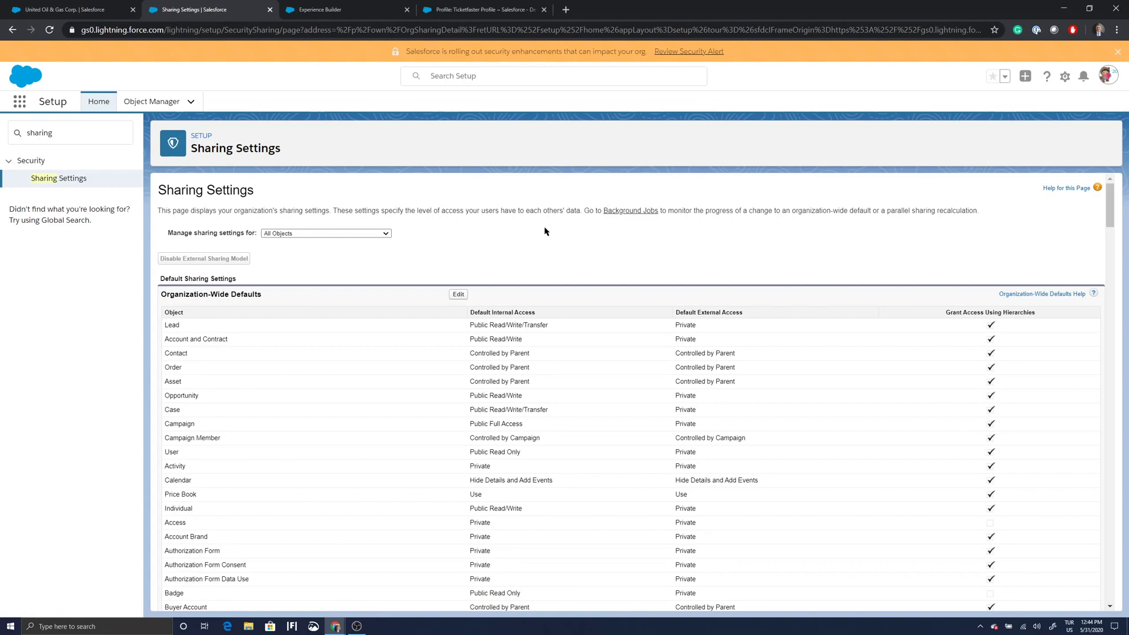
scroll(547, 238, "down", 2)
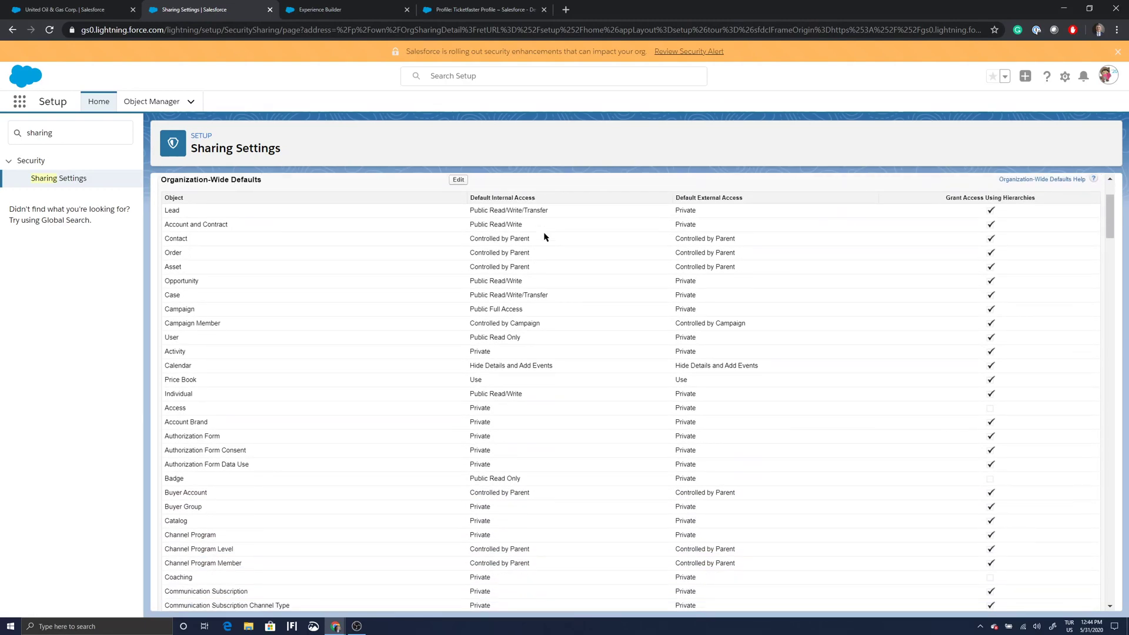
scroll(544, 237, "down", 8)
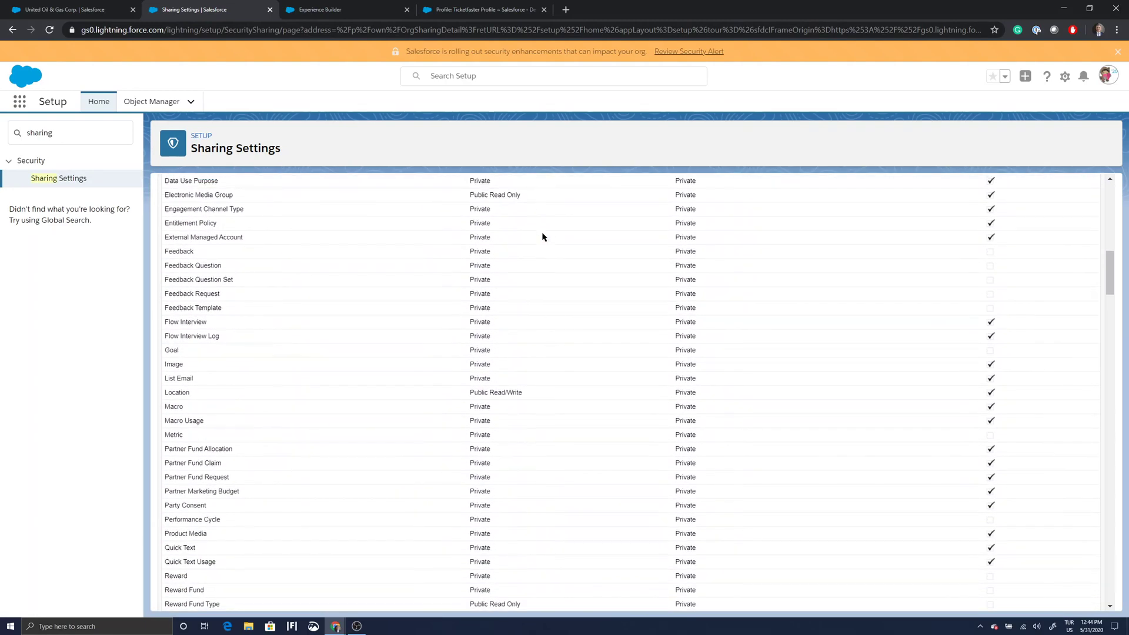
scroll(542, 237, "up", 7)
scroll(542, 236, "down", 9)
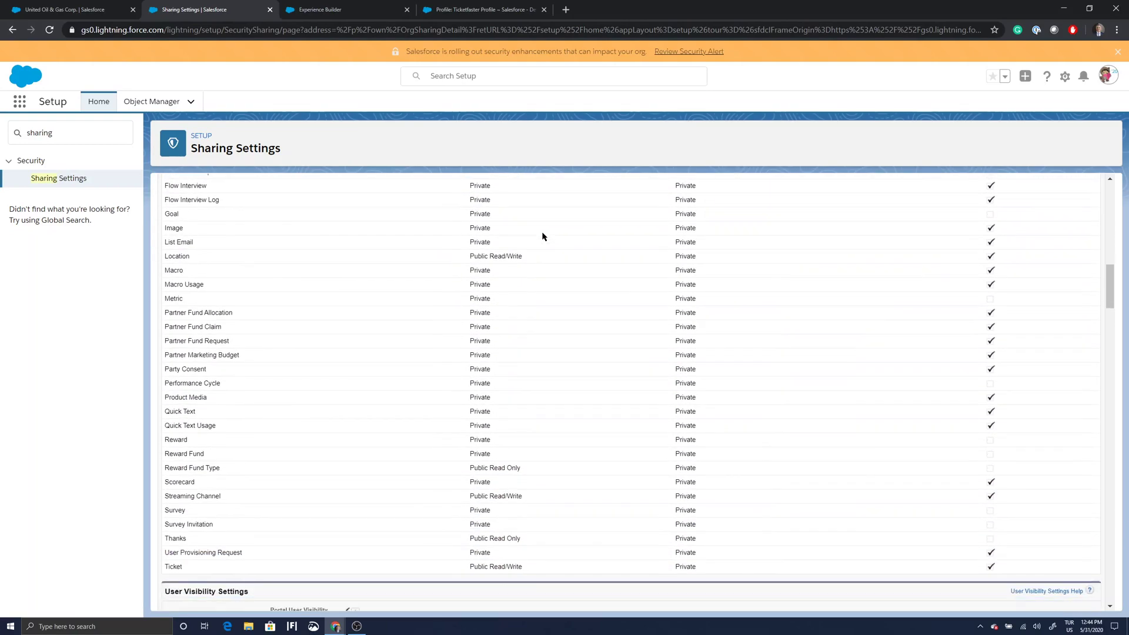
scroll(542, 236, "down", 15)
scroll(542, 237, "up", 12)
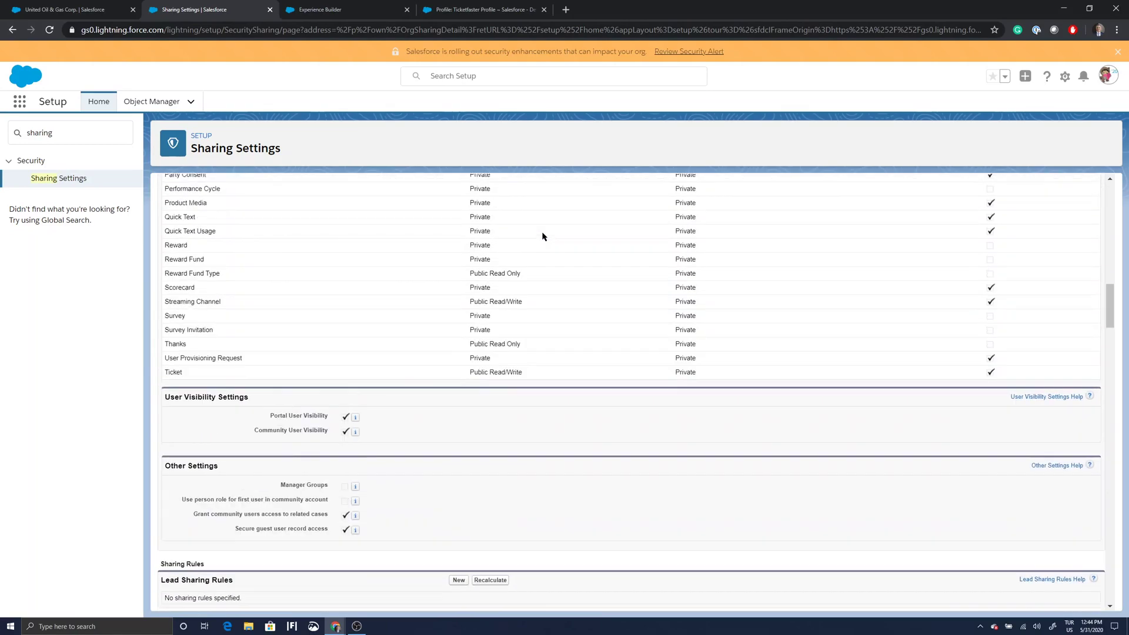
scroll(542, 236, "up", 15)
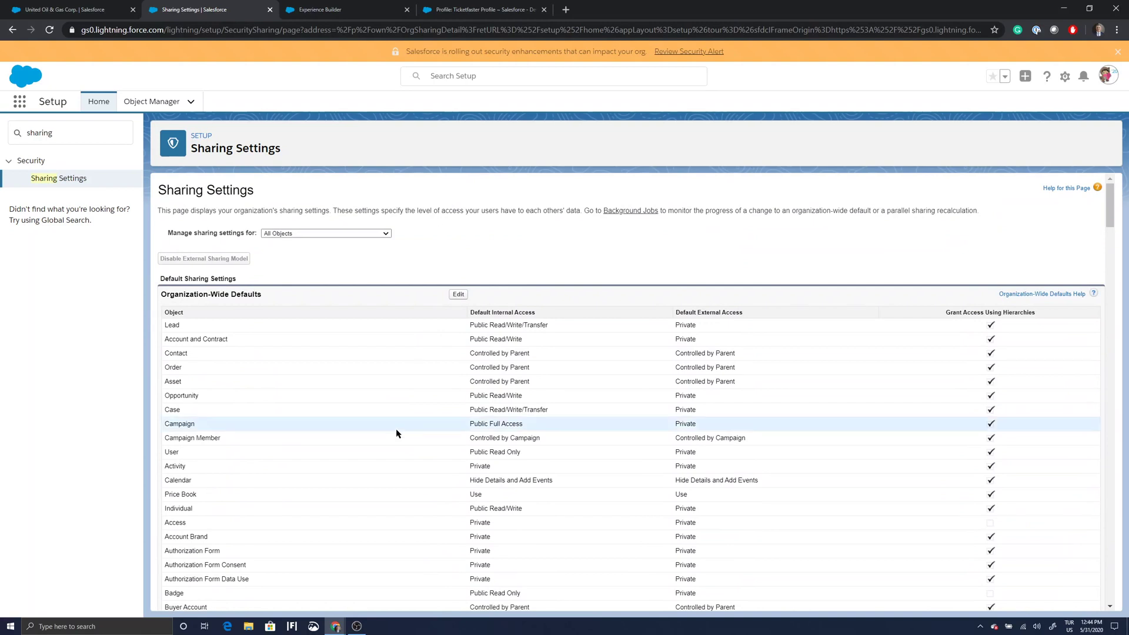
left_click(335, 627)
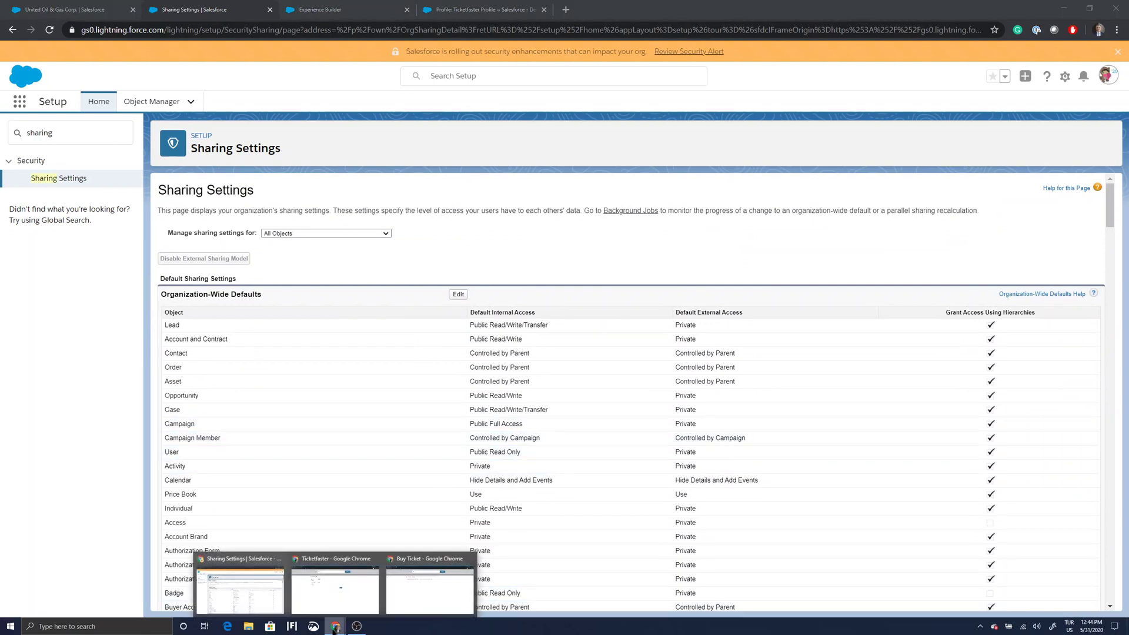
In the incognito guest window, reload Buy Ticket and submit a mobile number to create a ticket.
left_click(406, 595)
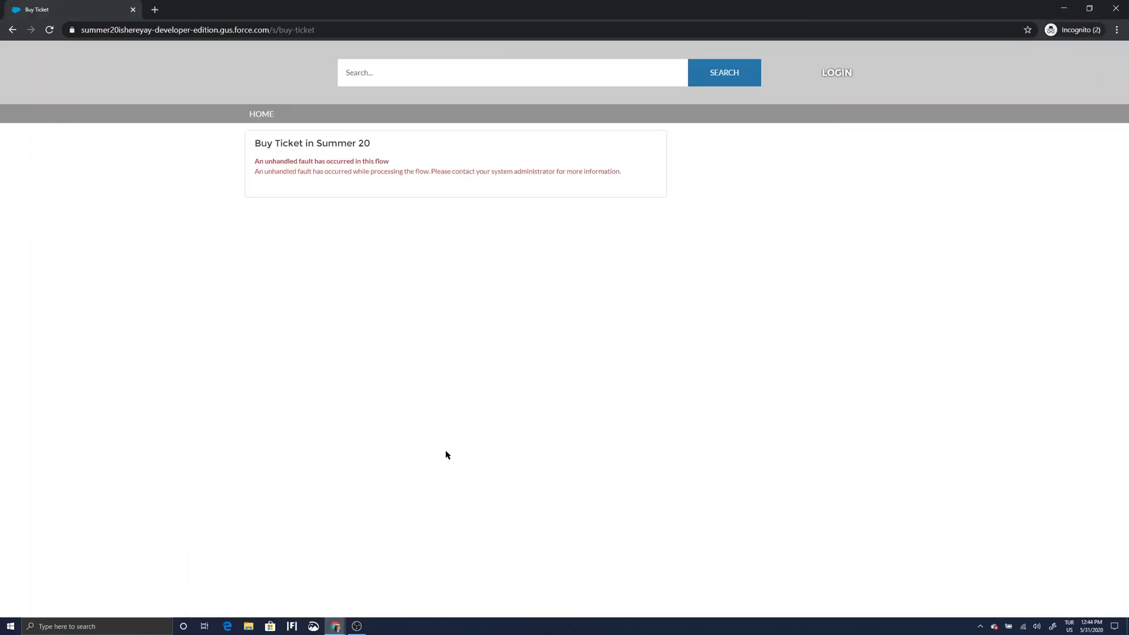
left_click(49, 30)
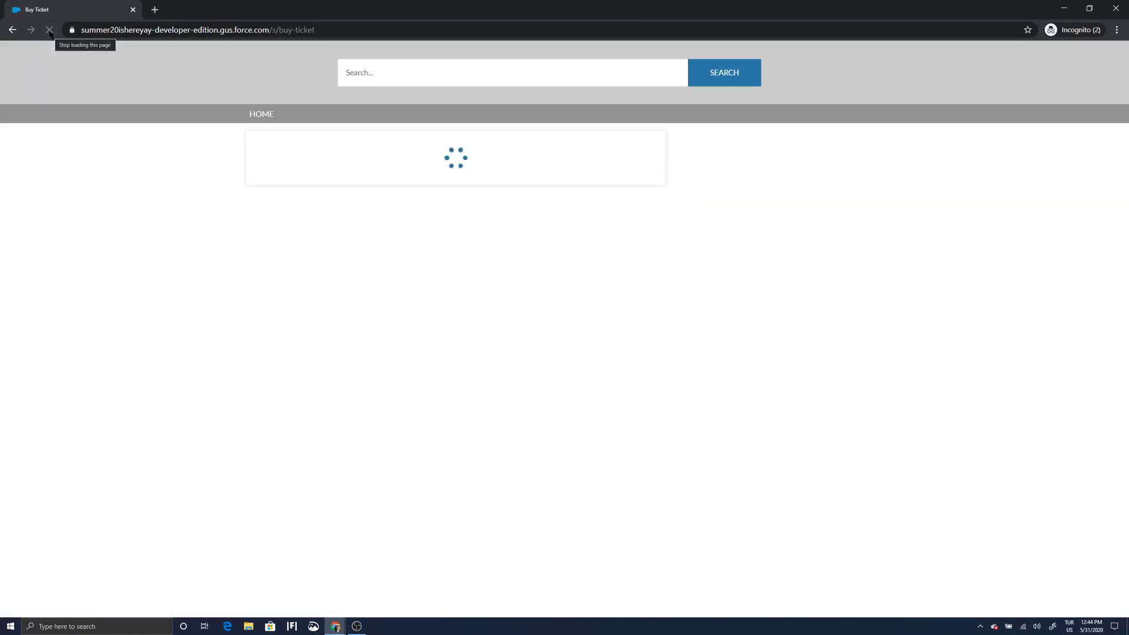
left_click(371, 223)
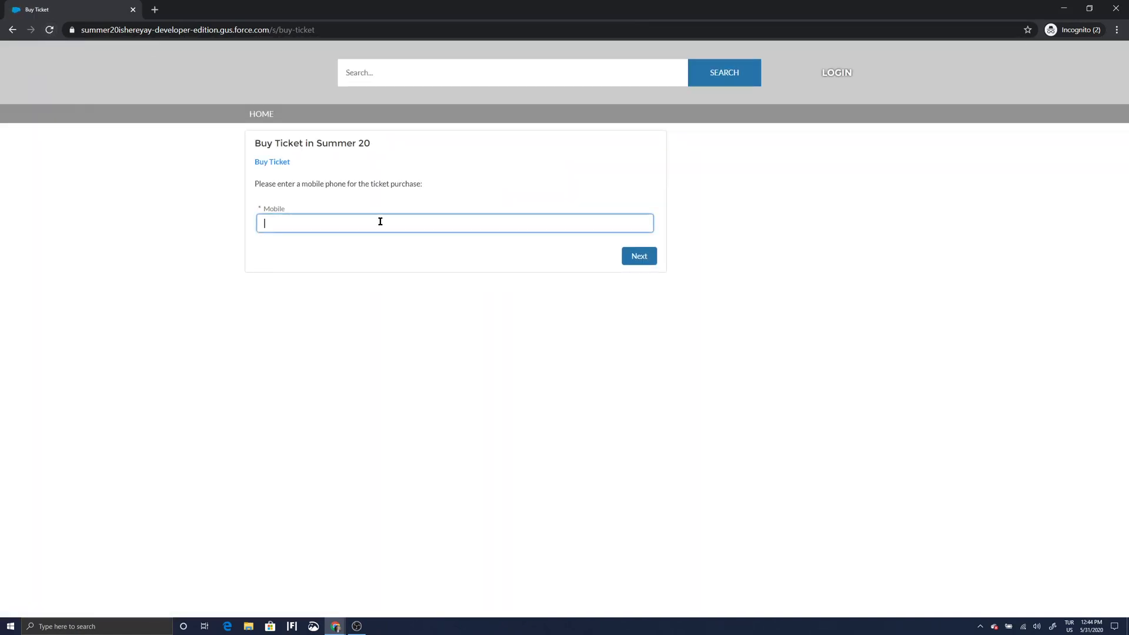
type("5555555555")
left_click(636, 259)
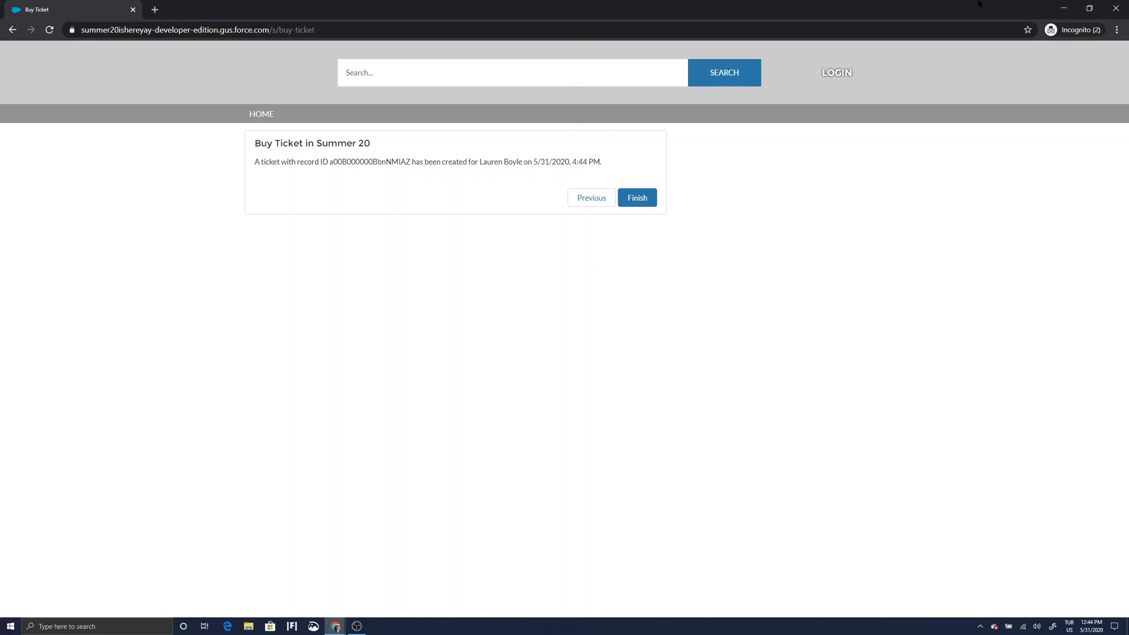
left_click(1064, 8)
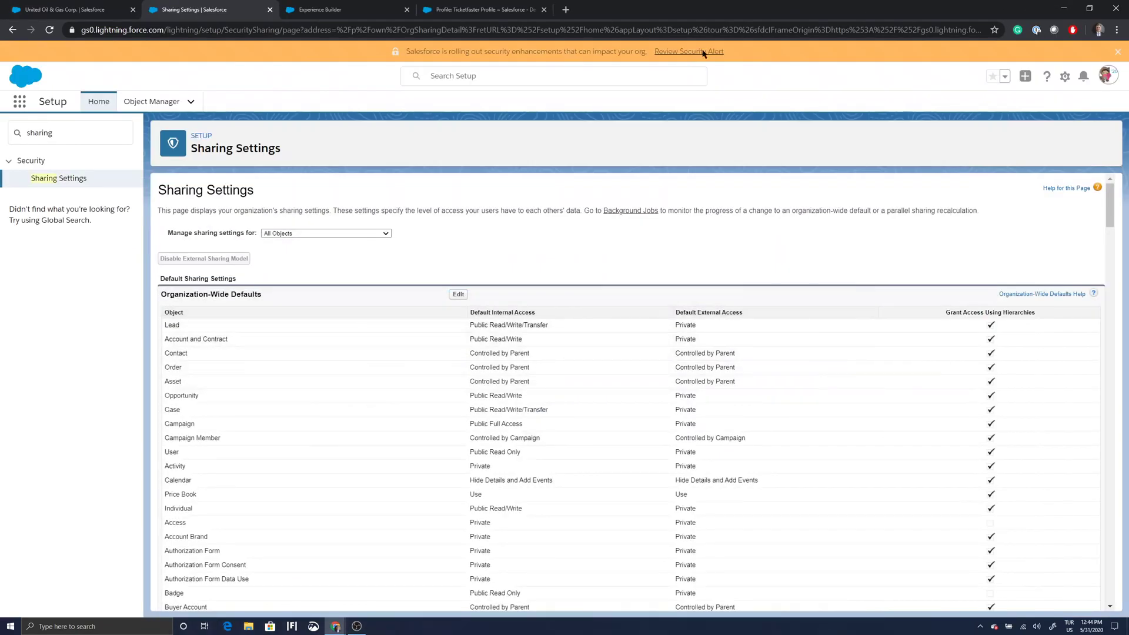
Open ticket T-000015 from the contact's Tickets list and verify the Ticketfaster Site Guest User created it.
left_click(76, 10)
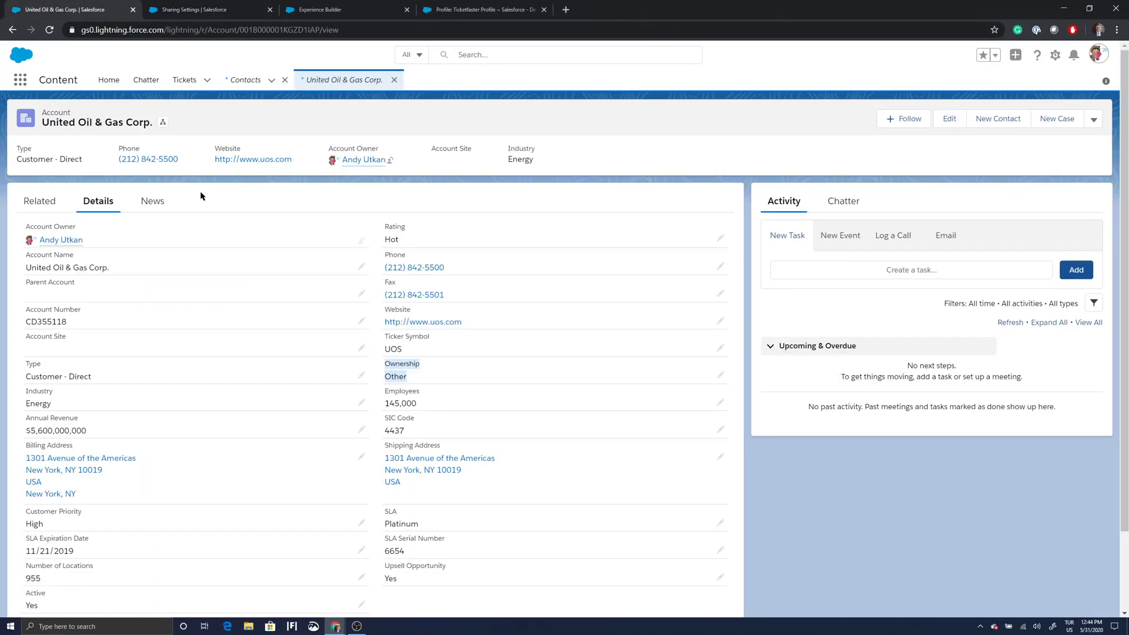
left_click(12, 30)
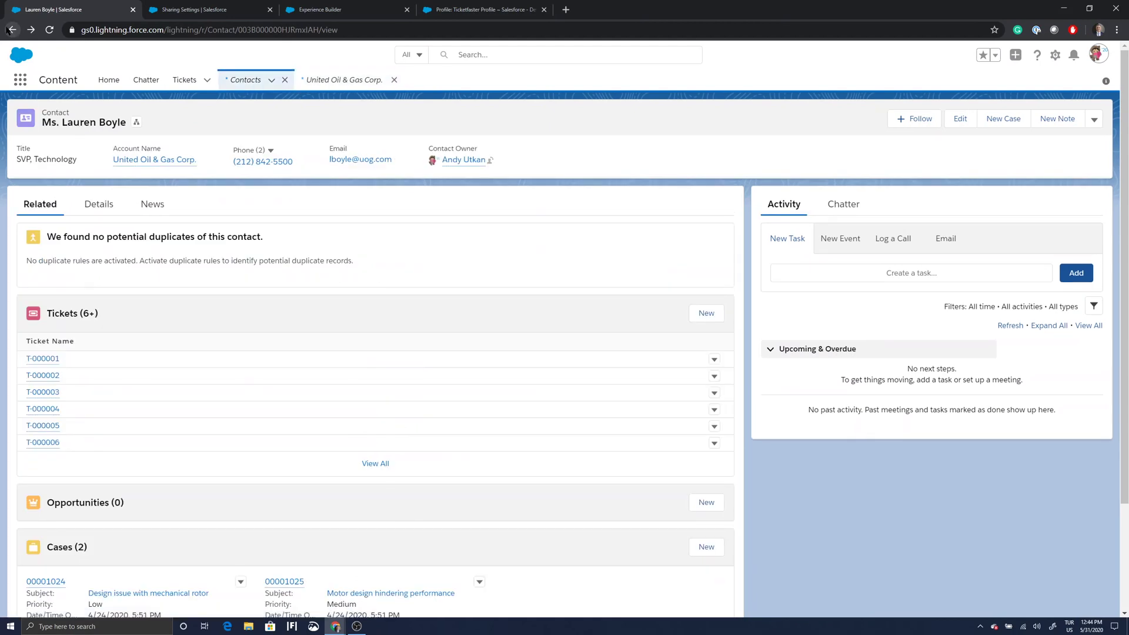
left_click(374, 465)
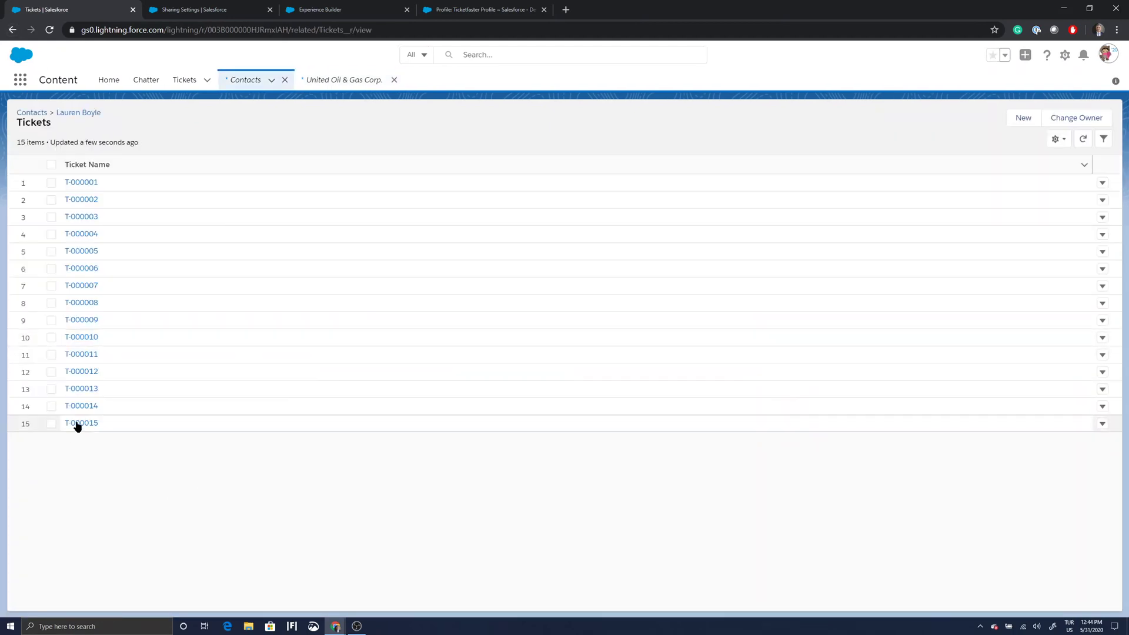
left_click(81, 424)
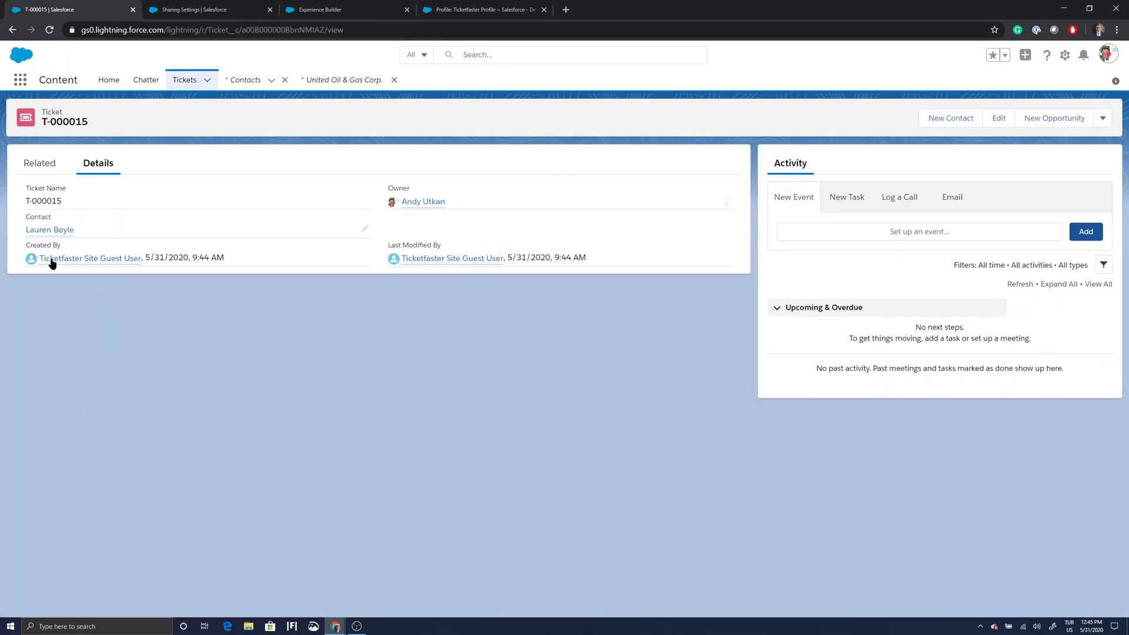
mouse_move(54, 261)
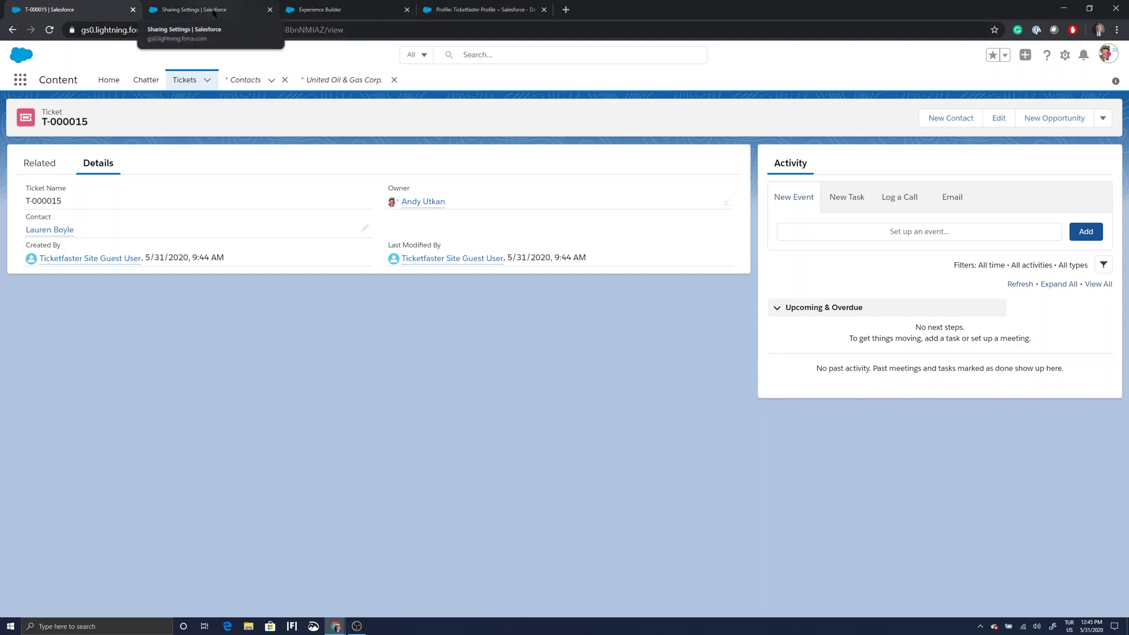
left_click(223, 11)
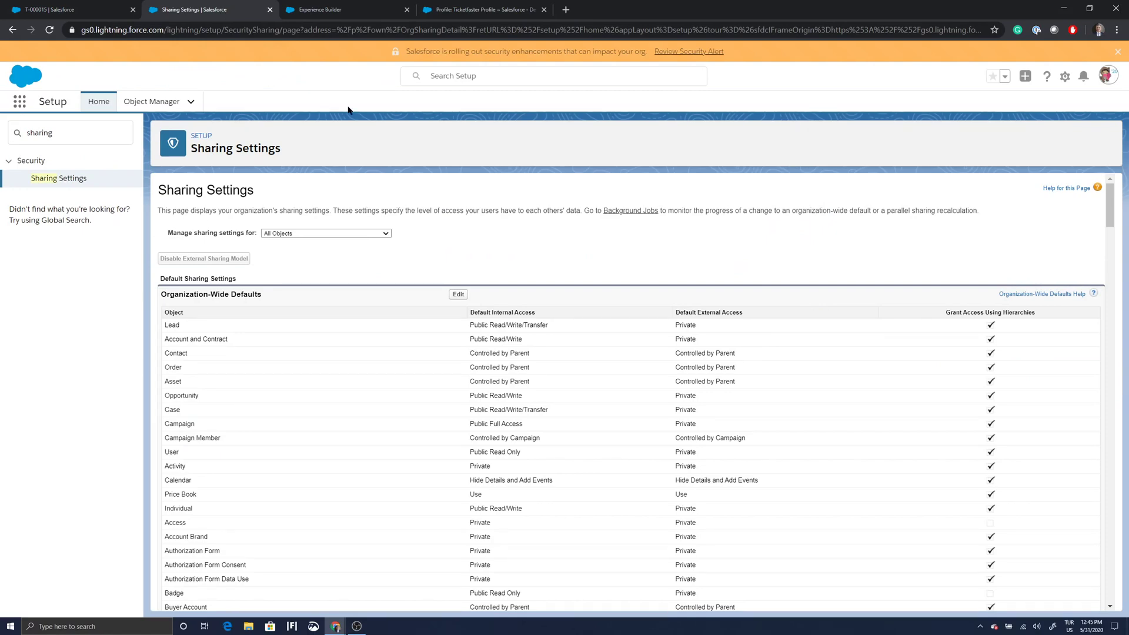
Recalculate the Account Sharing Rules and confirm the background recalculation.
scroll(403, 252, "down", 20)
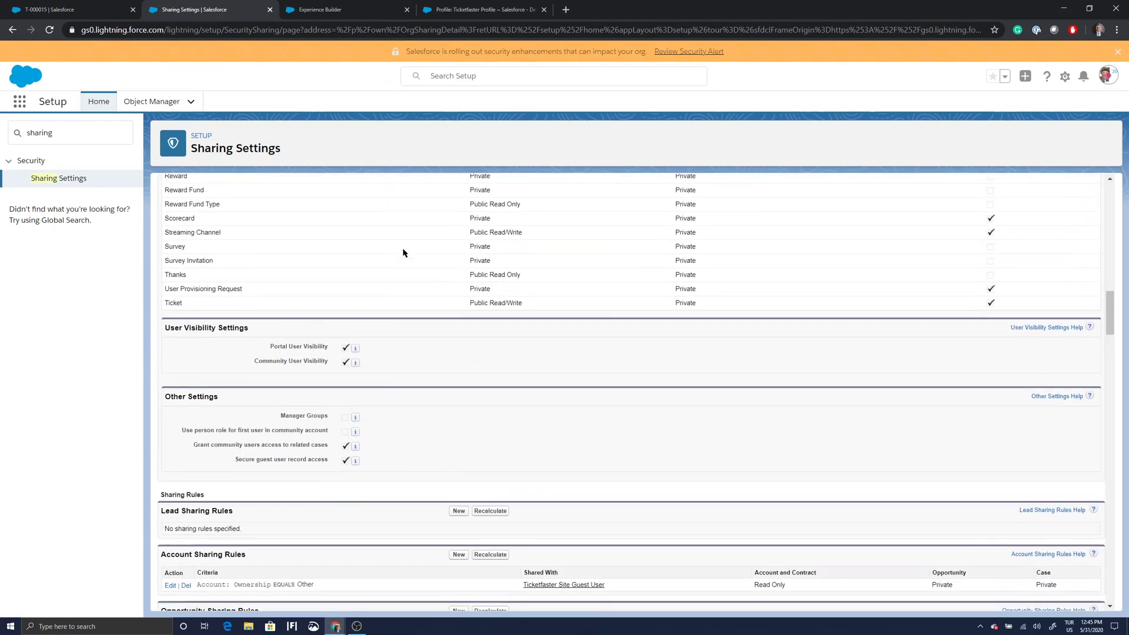
scroll(403, 253, "down", 4)
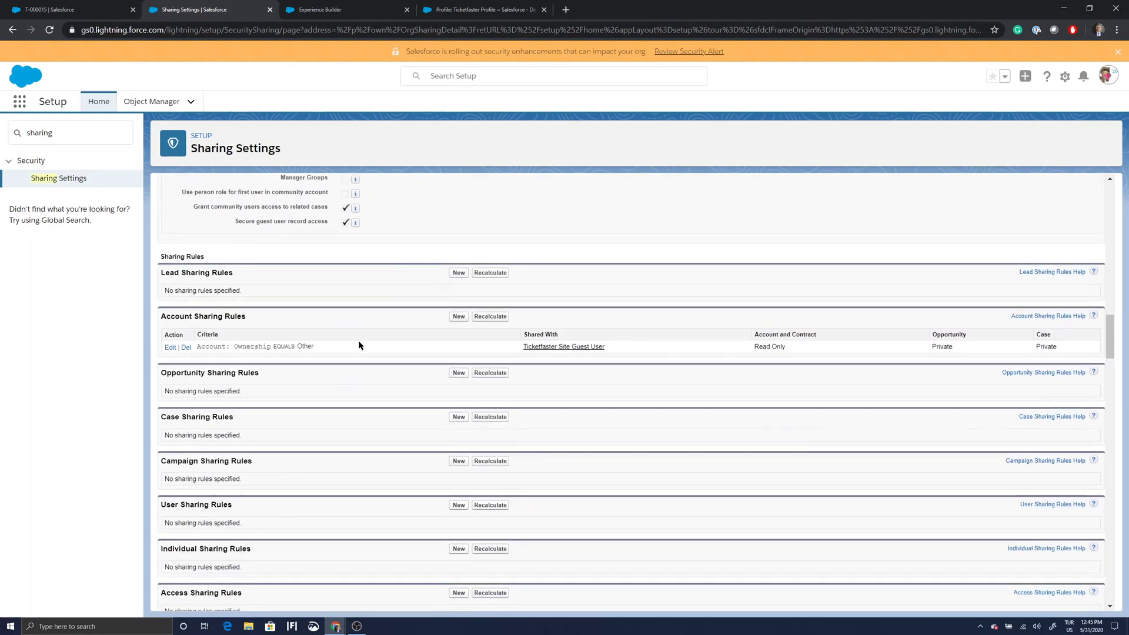
left_click(186, 347)
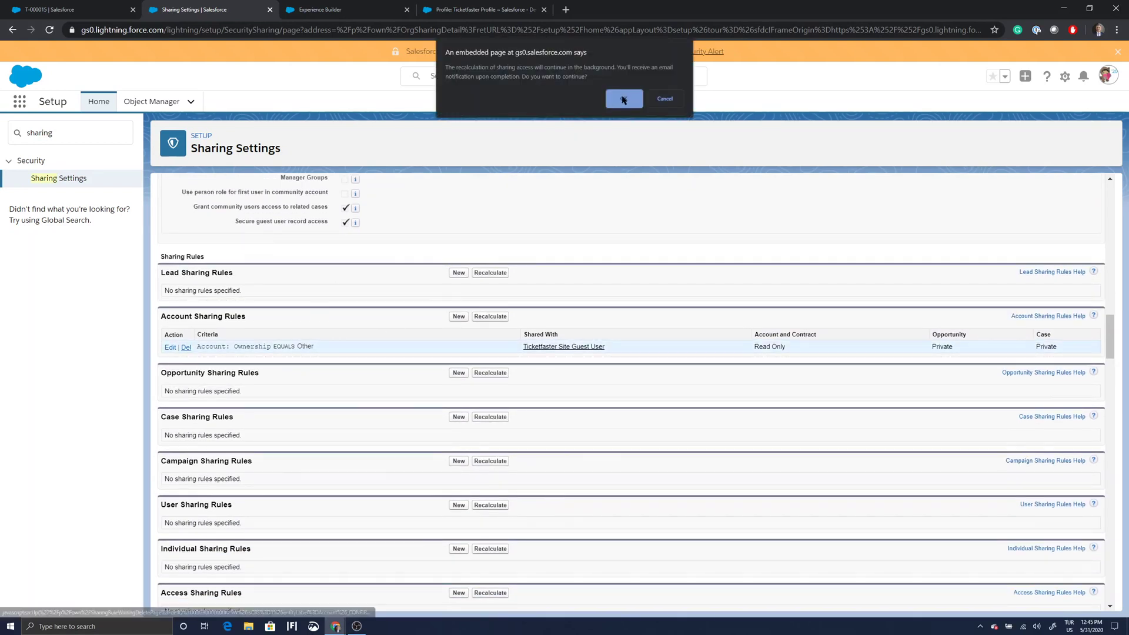
left_click(623, 100)
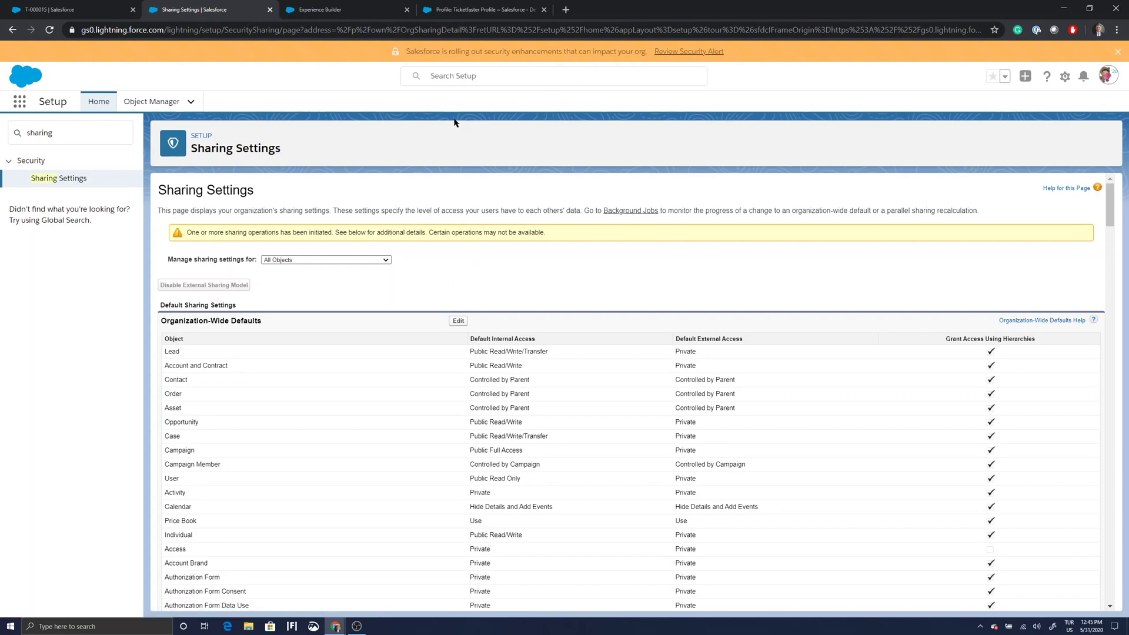
Review the site's Experience Builder settings and the Ticketfaster guest user profile, then return to Sharing Settings.
left_click(329, 11)
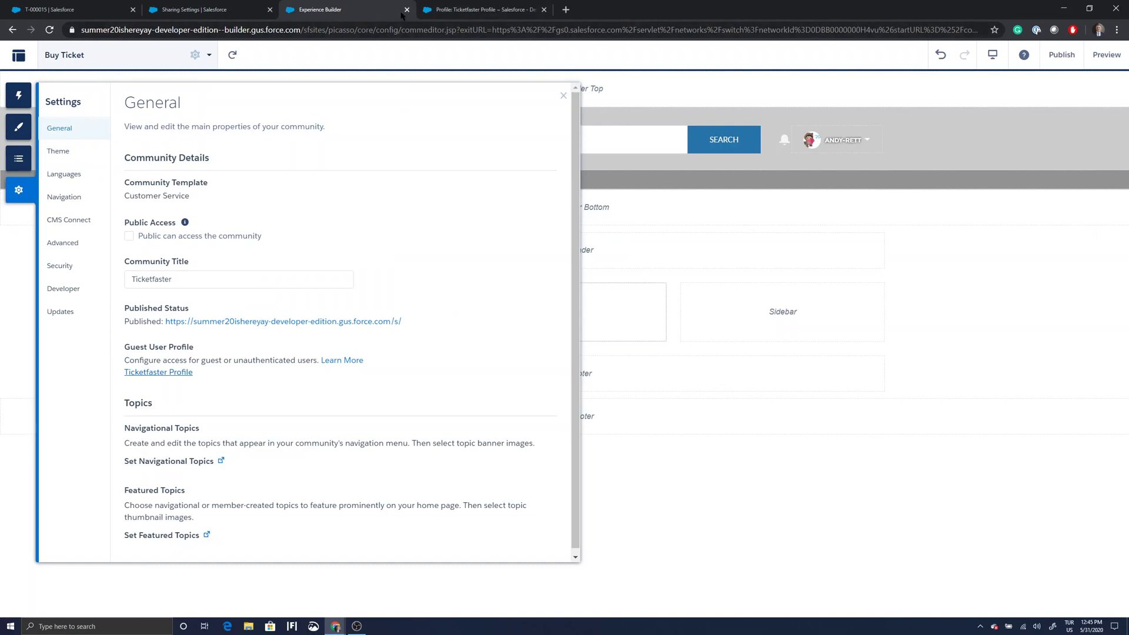
left_click(447, 11)
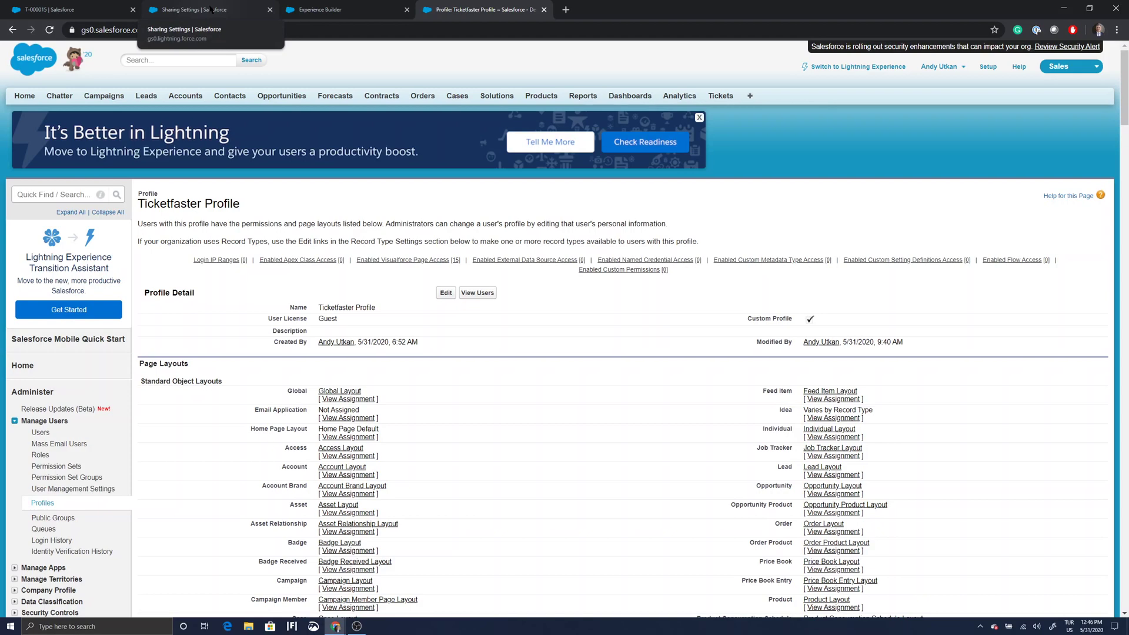
left_click(211, 9)
left_click(91, 140)
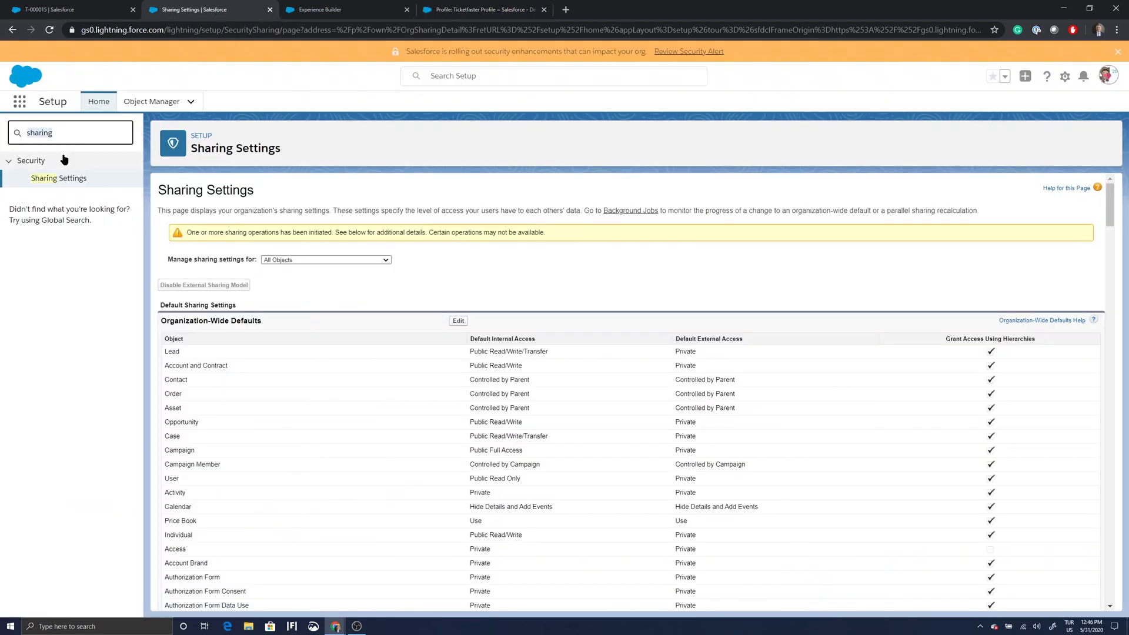
Find Flows via Quick Find 'flows' and open version 3 of Buy Ticket in Summer 20.
type("flows")
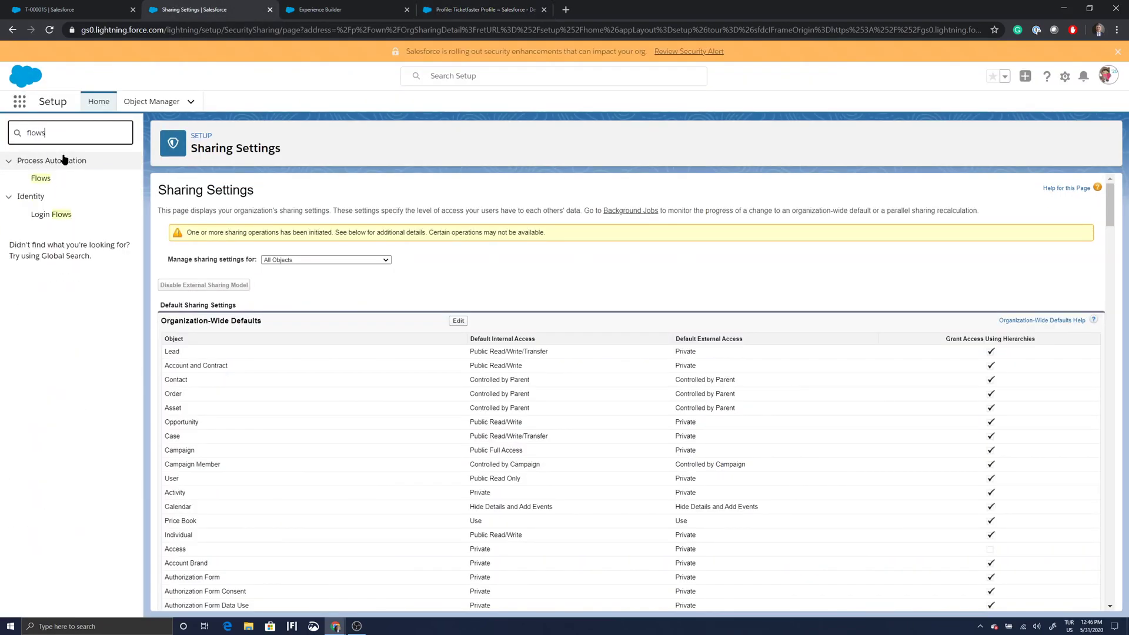
left_click(40, 177)
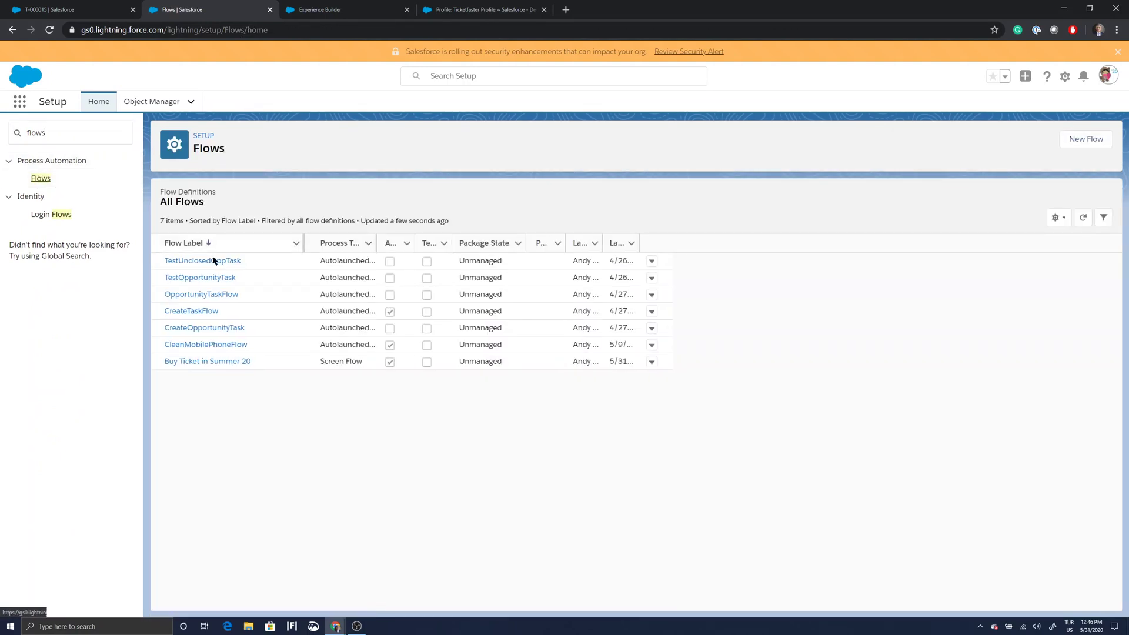
left_click(652, 363)
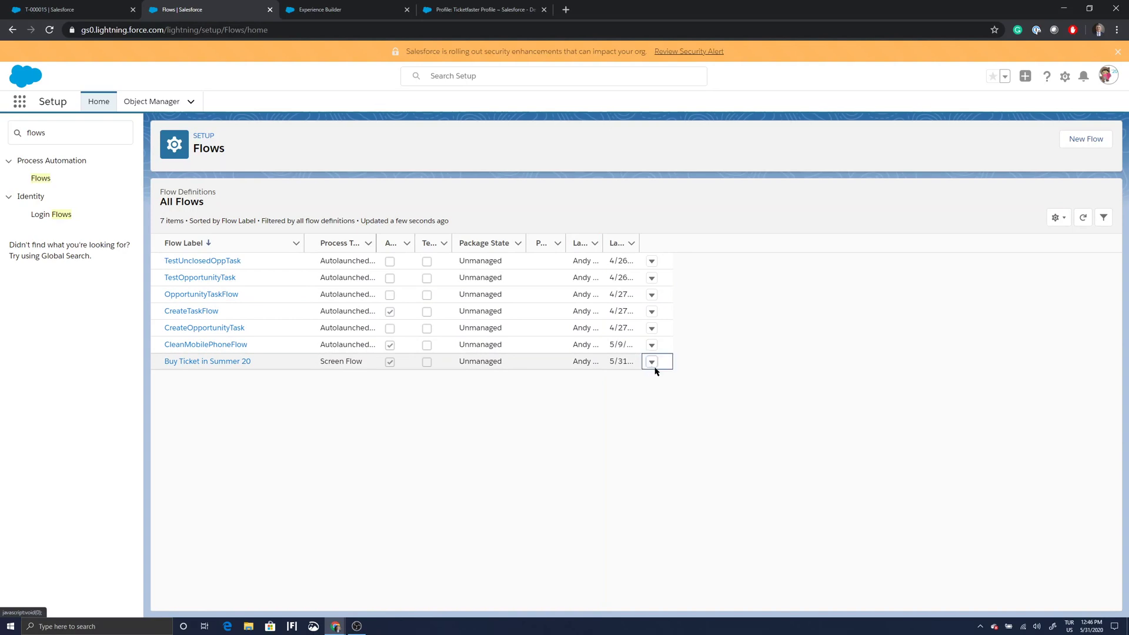
left_click(662, 382)
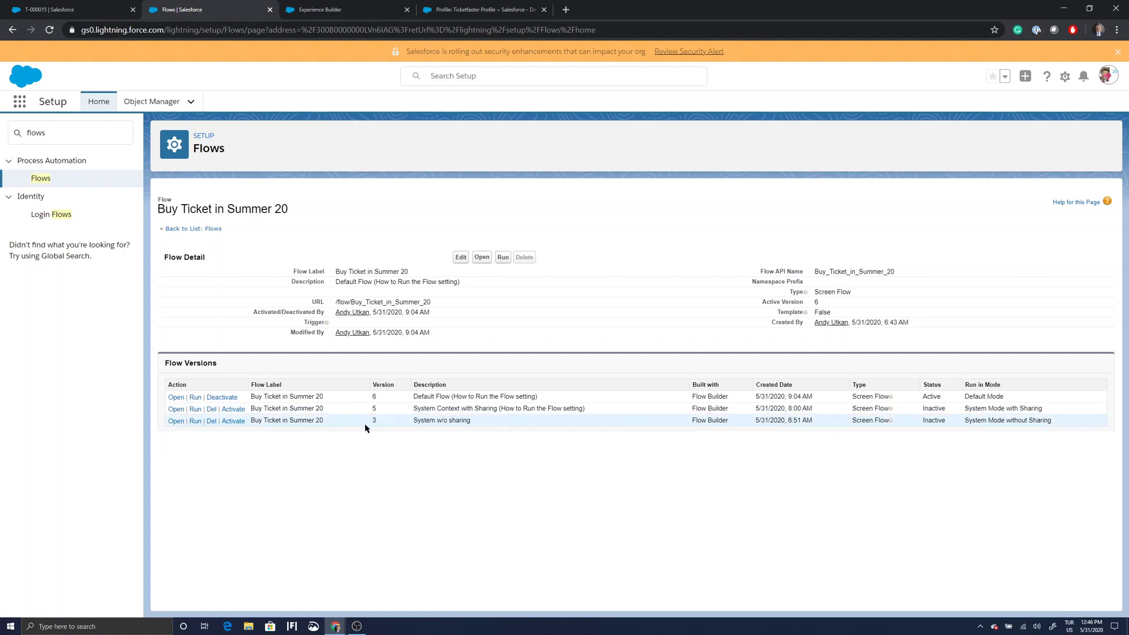
left_click(176, 421)
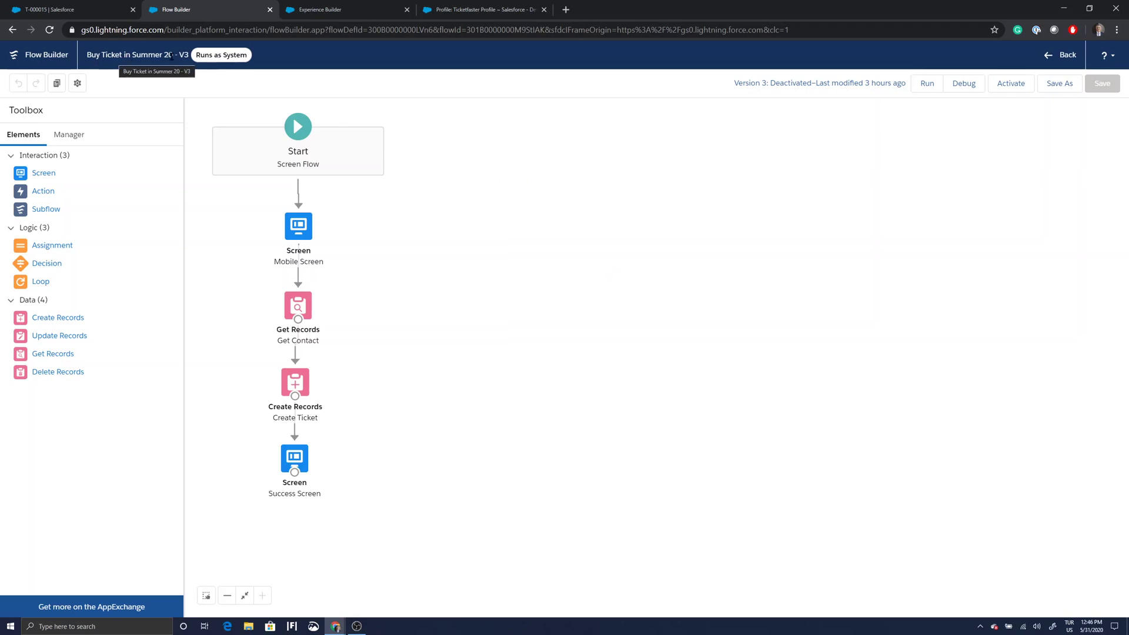
Verify version 3's advanced How to Run setting is System Context Without Sharing, leaving it unchanged.
left_click(76, 85)
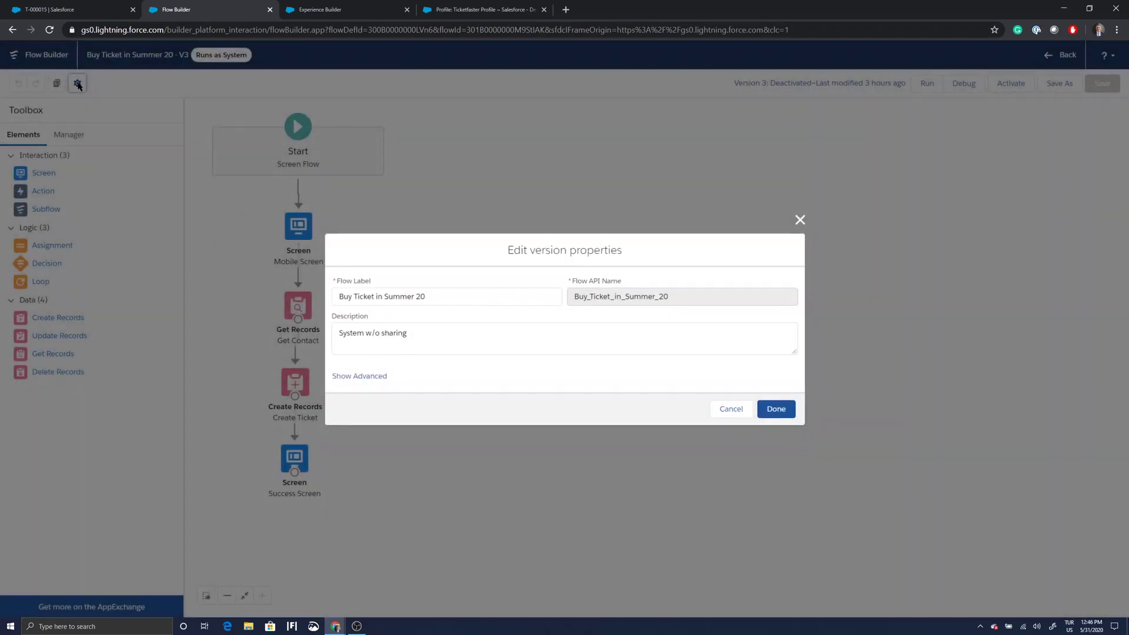
left_click(373, 376)
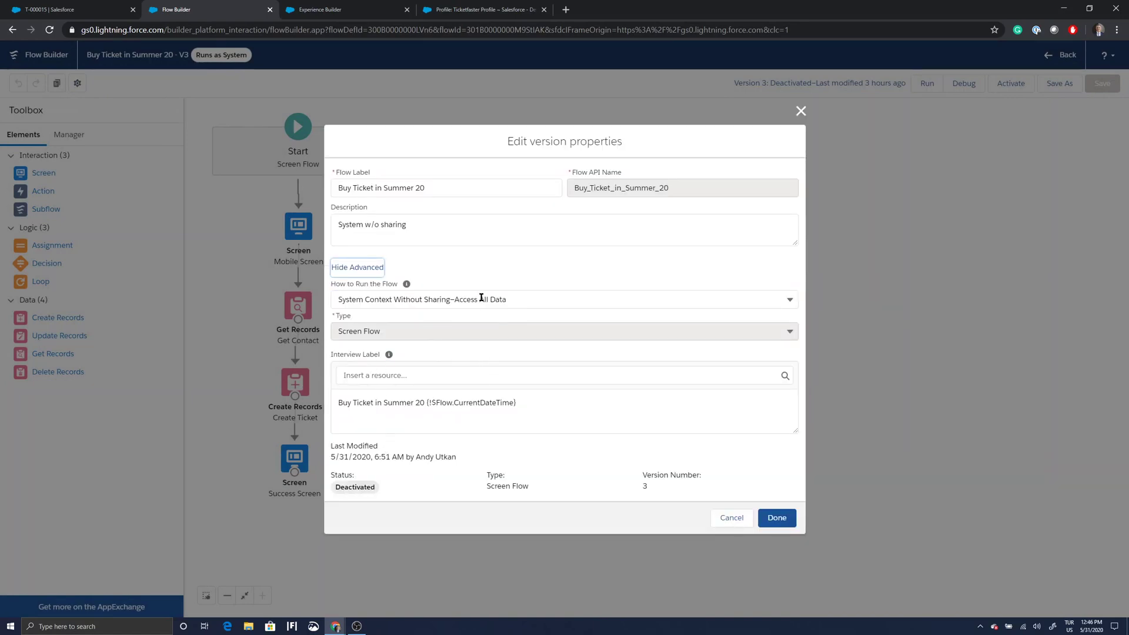
left_click(790, 300)
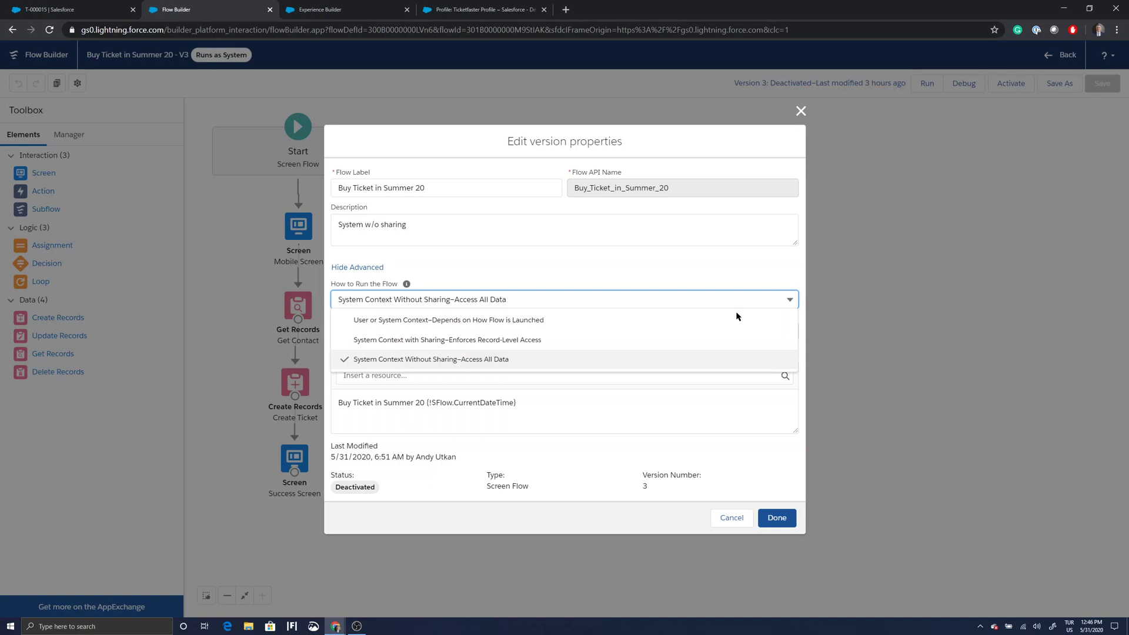
left_click(546, 368)
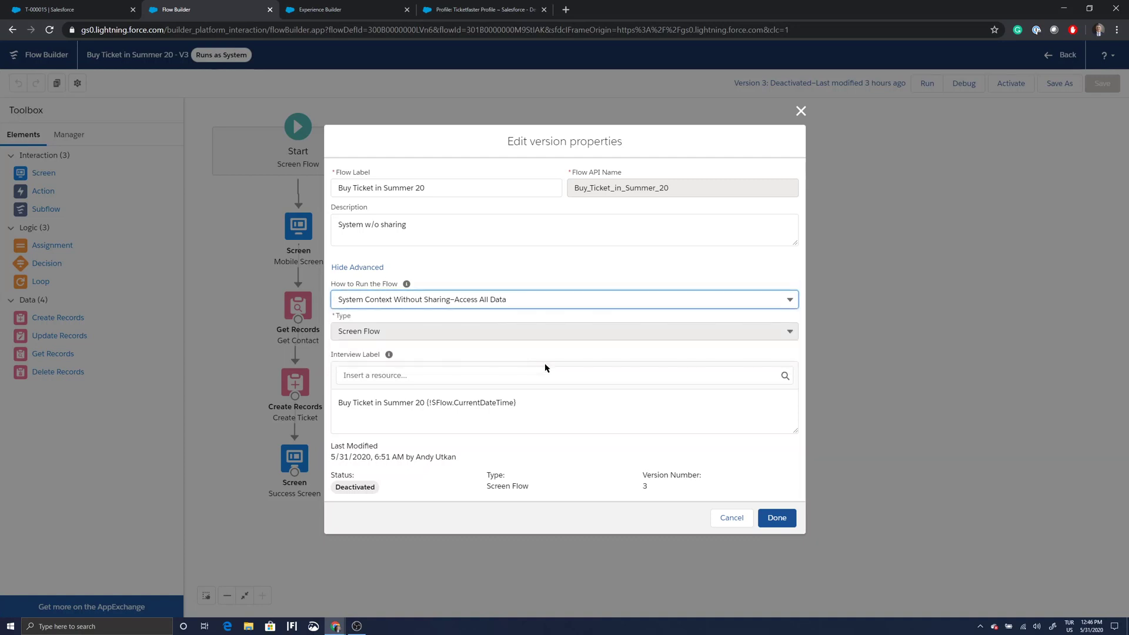
left_click(730, 519)
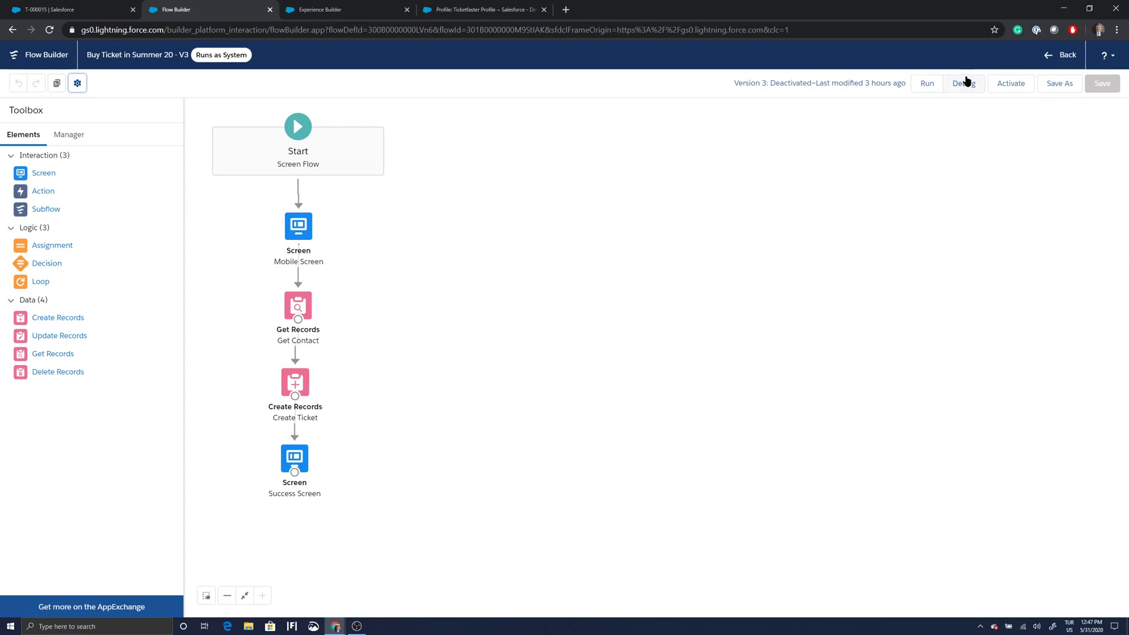
Activate version 3 of the flow and return to the flow's details page.
left_click(1019, 83)
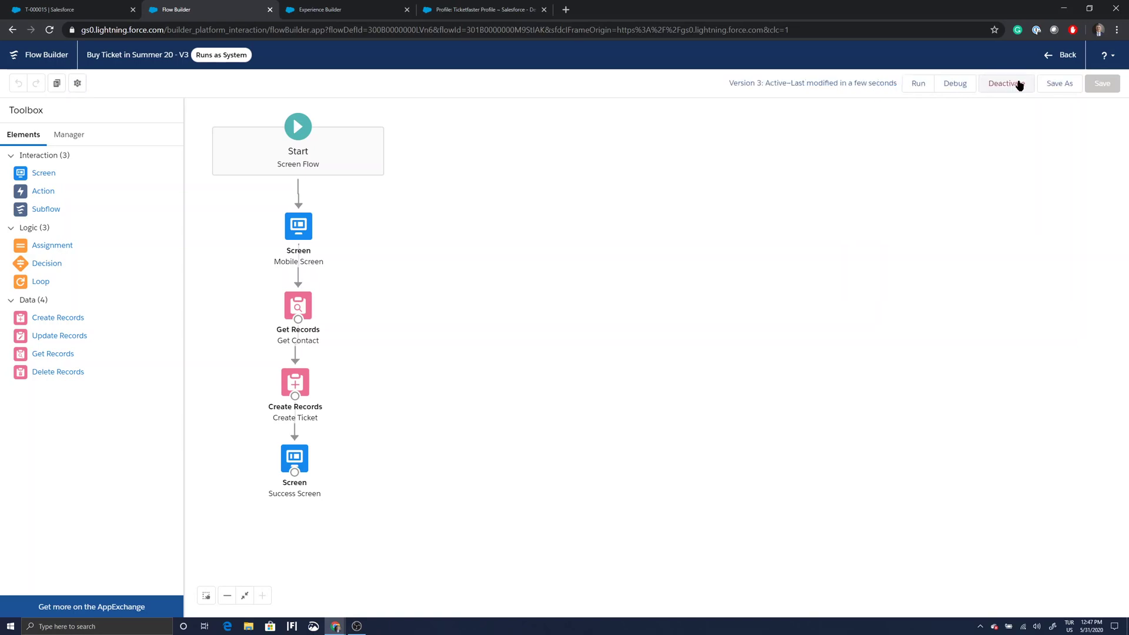
left_click(1069, 59)
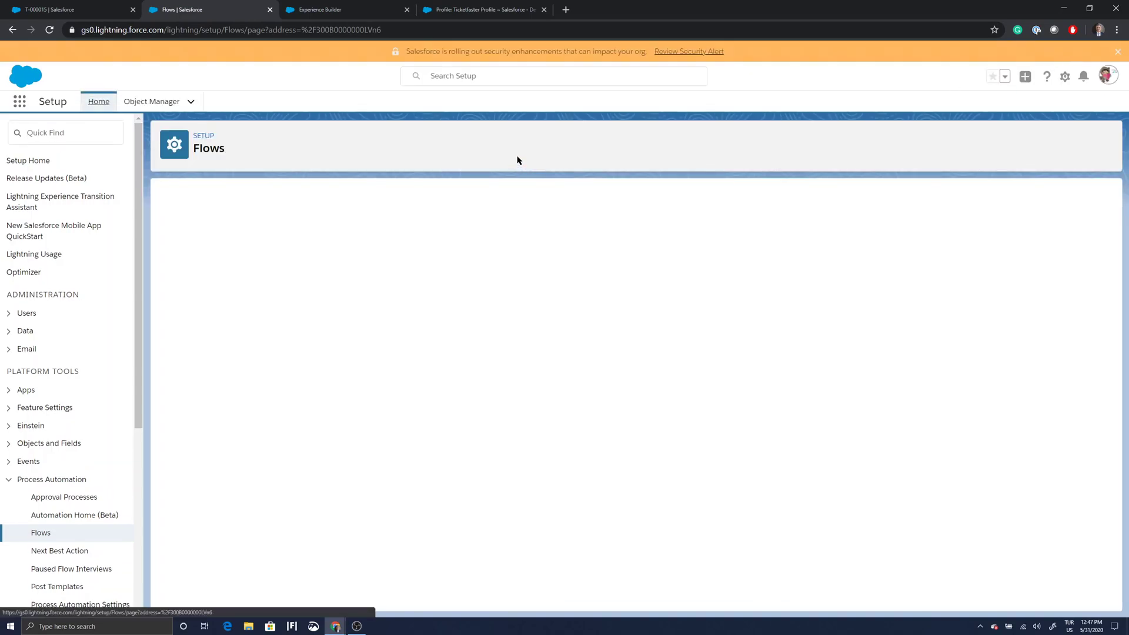
left_click(357, 12)
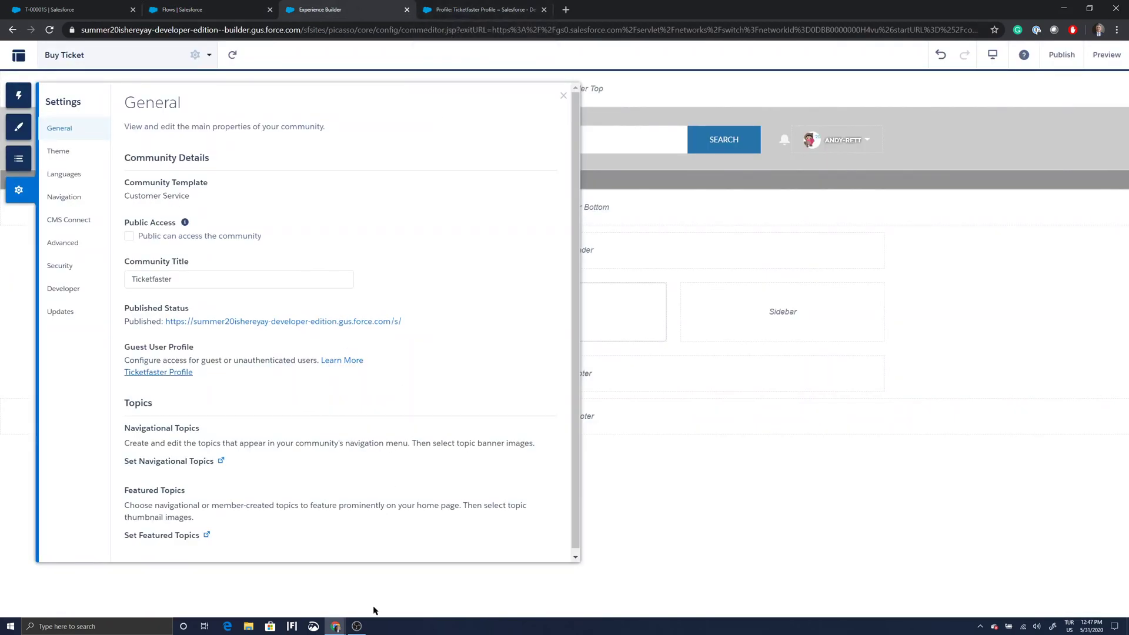
In the incognito guest window, reload Buy Ticket and enter a mobile number to create another ticket.
mouse_move(351, 617)
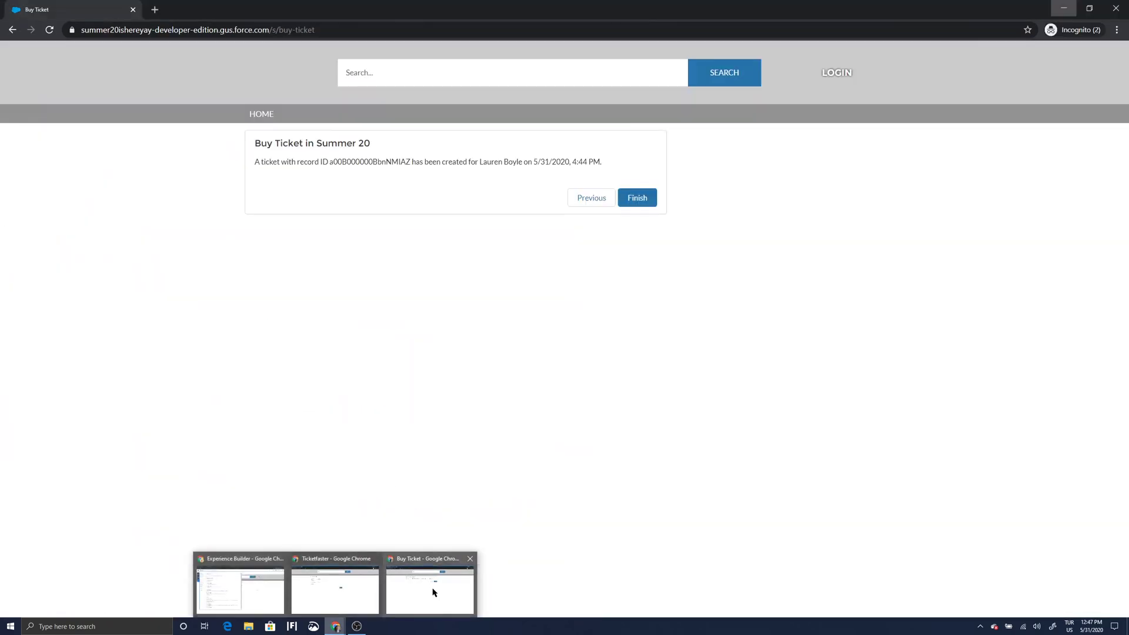
left_click(434, 593)
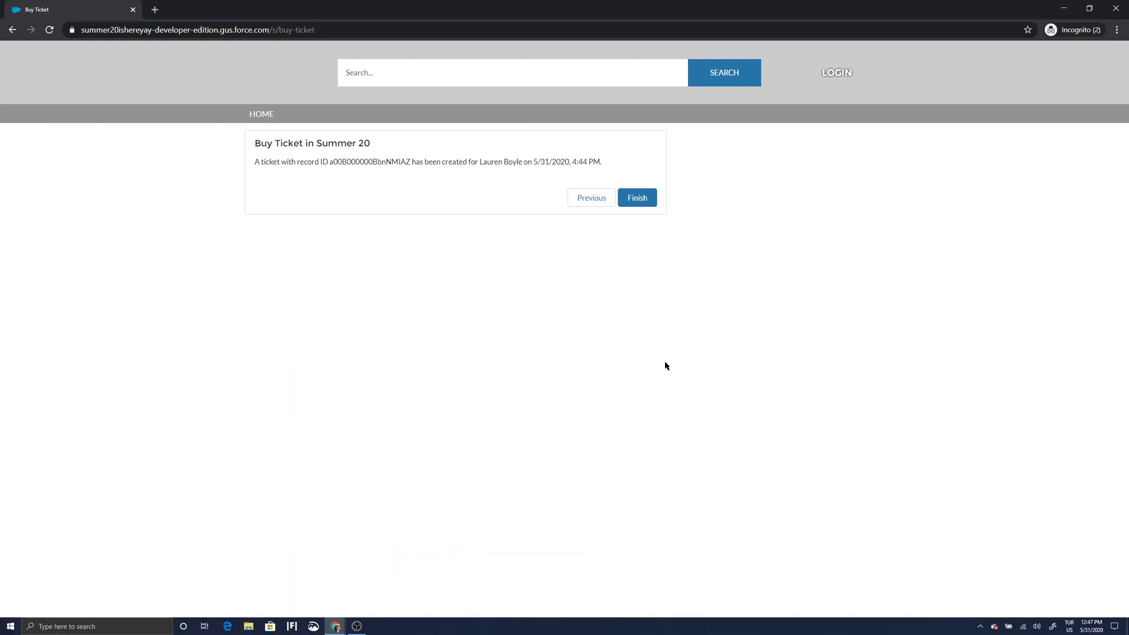
left_click(49, 30)
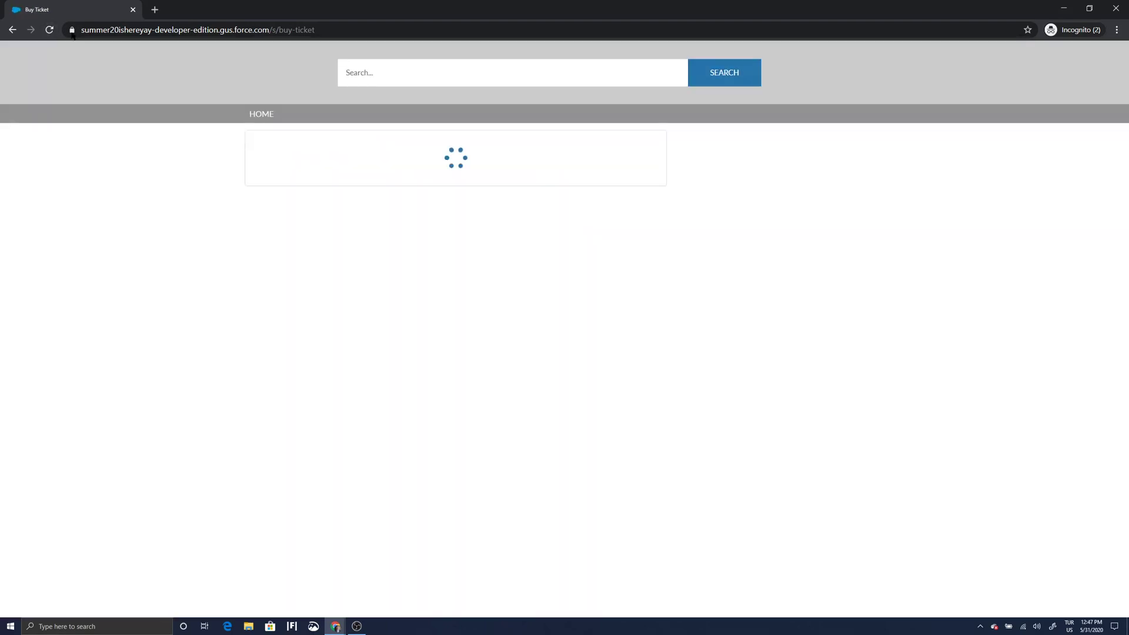
left_click(398, 219)
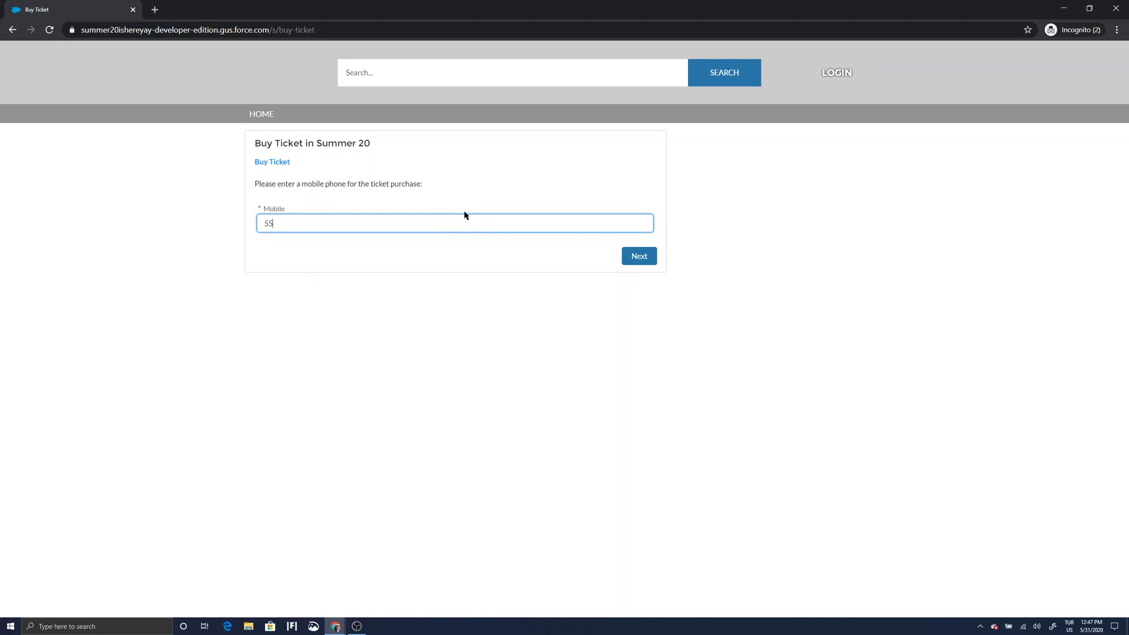
type("5555555555")
left_click(633, 259)
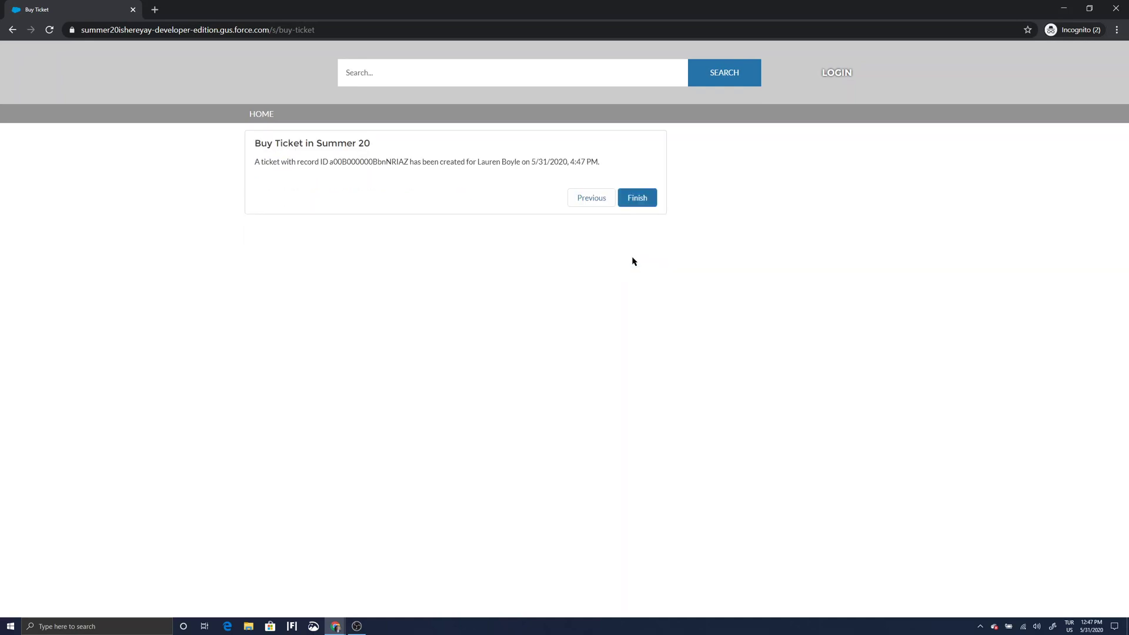